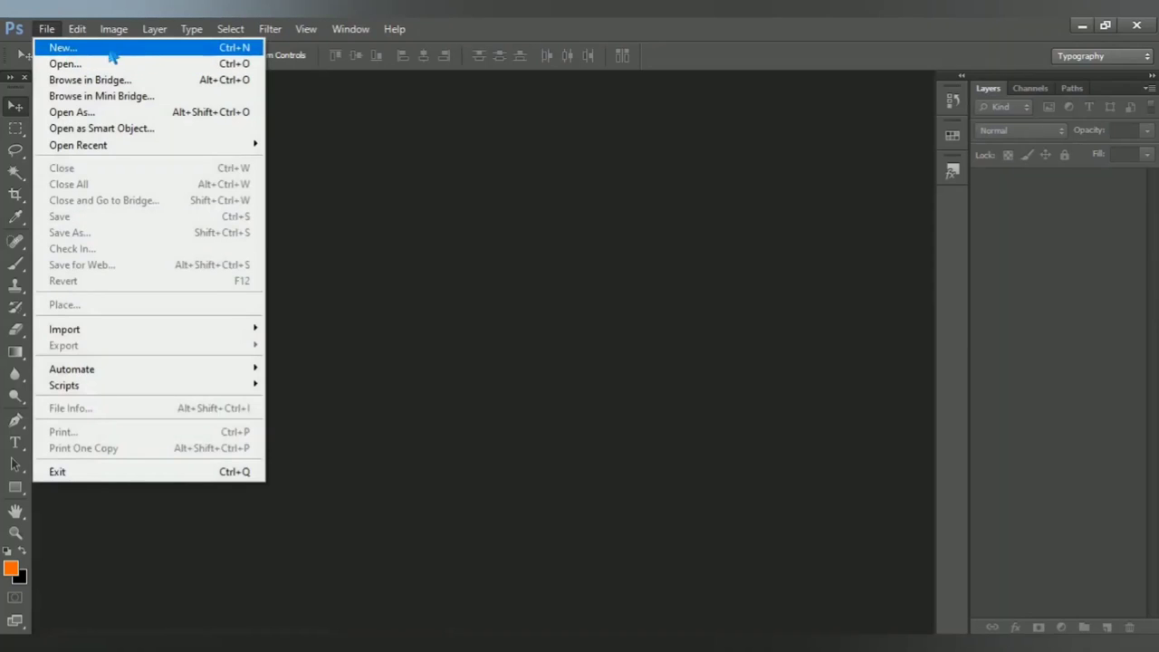
Create a new blank document using the 2560 × 1440 px preset
click(114, 47)
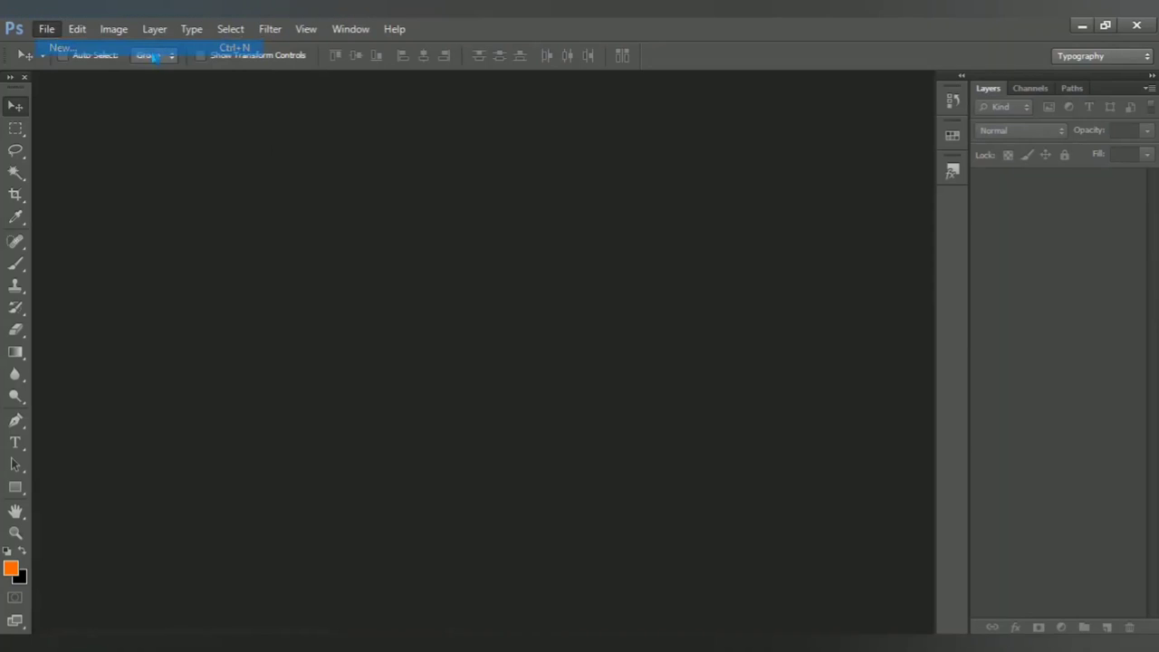
click(633, 185)
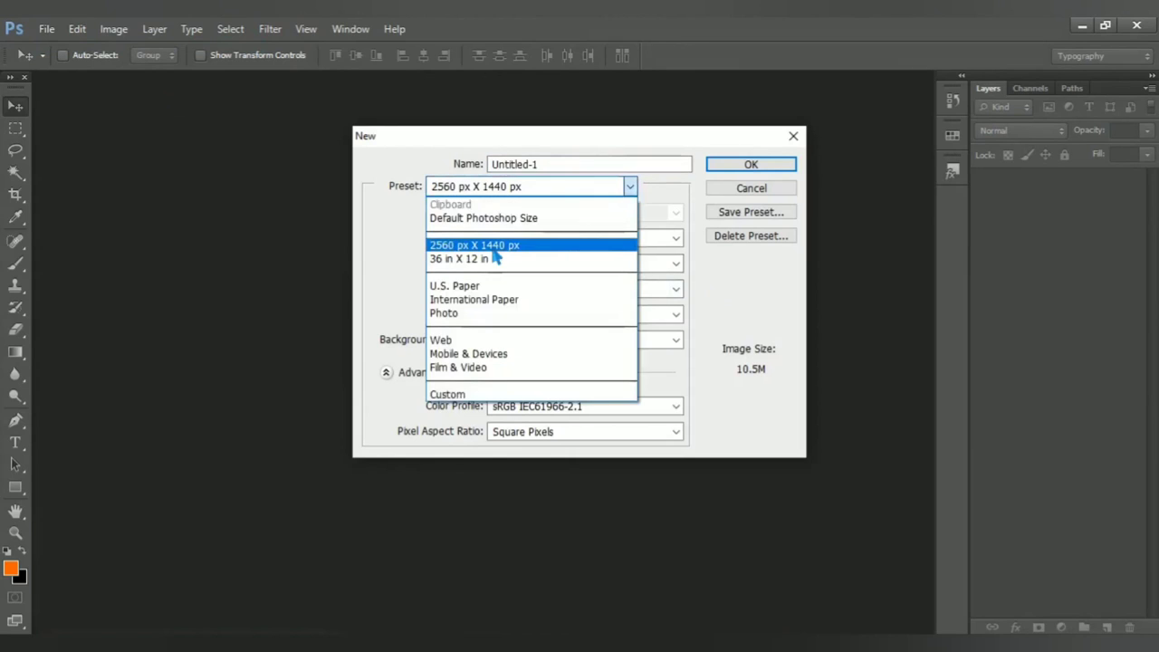
click(544, 246)
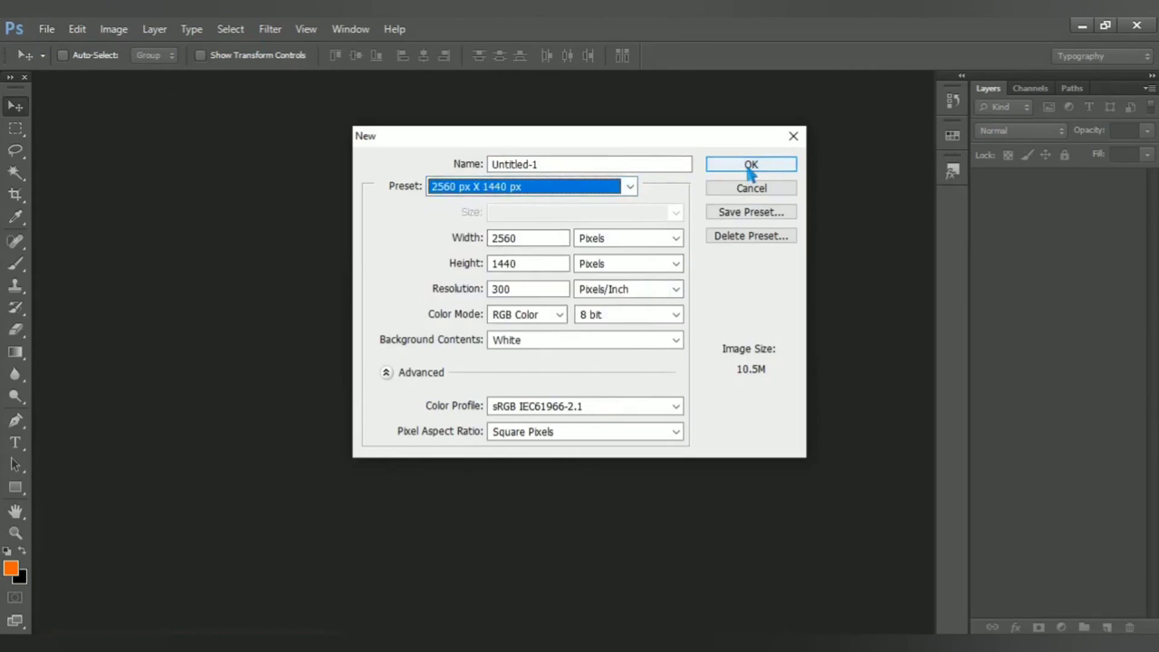
click(750, 167)
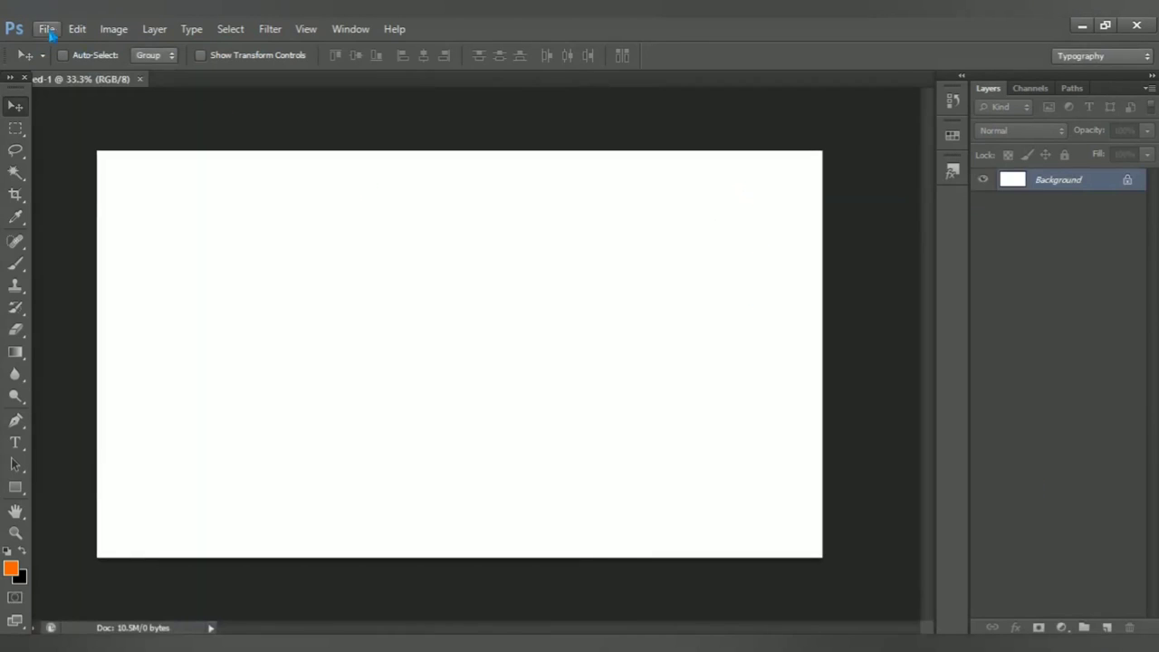
Open the daisy photo flower-5071405_1920.jpg in its own tab
click(47, 29)
click(154, 64)
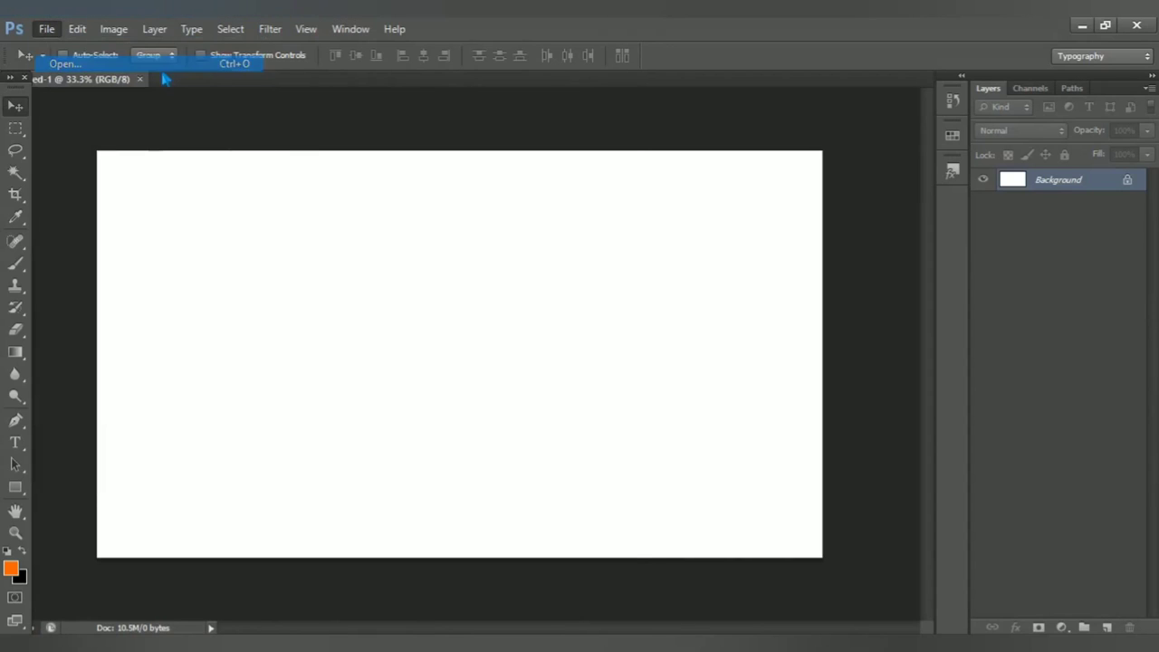
click(288, 158)
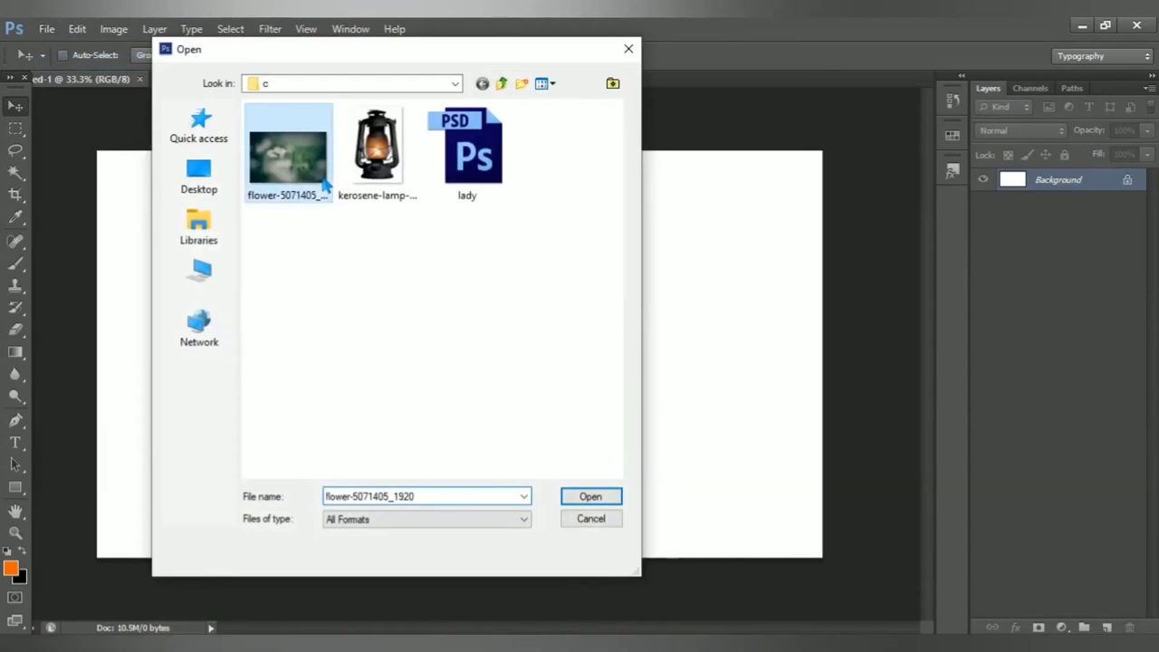
click(593, 498)
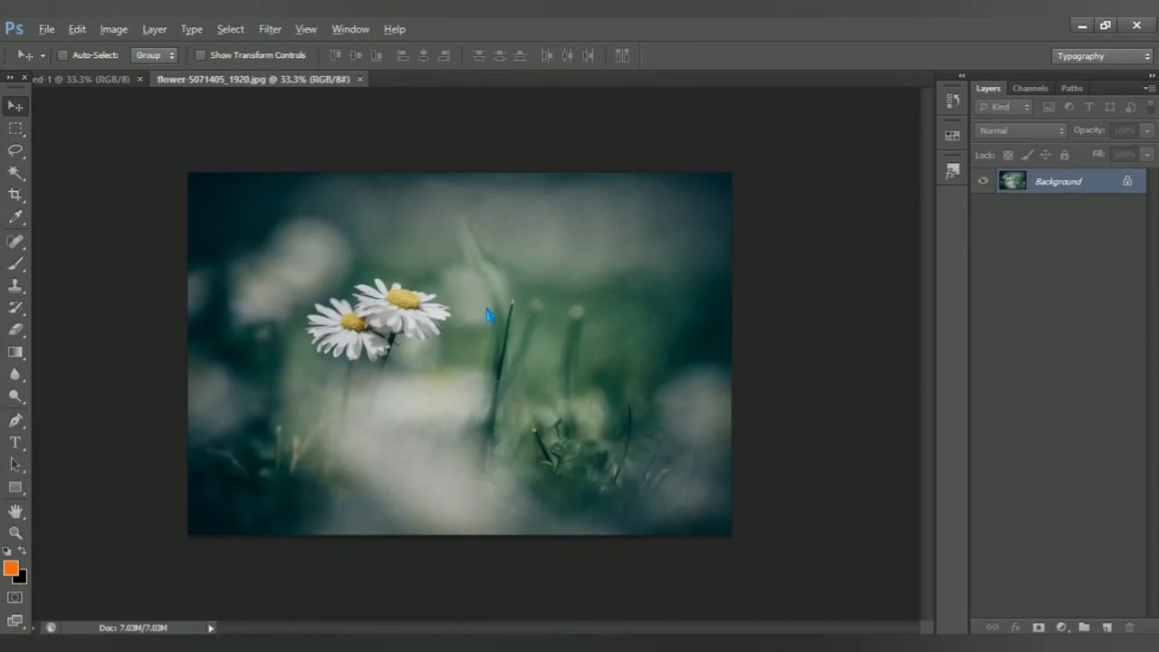
Bring the daisy photo into the new document as Layer 1, flipped horizontally
mouse_move(487, 313)
mouse_down()
mouse_move(93, 145)
mouse_move(78, 91)
mouse_move(311, 181)
mouse_move(498, 348)
mouse_up()
key(ctrl+t)
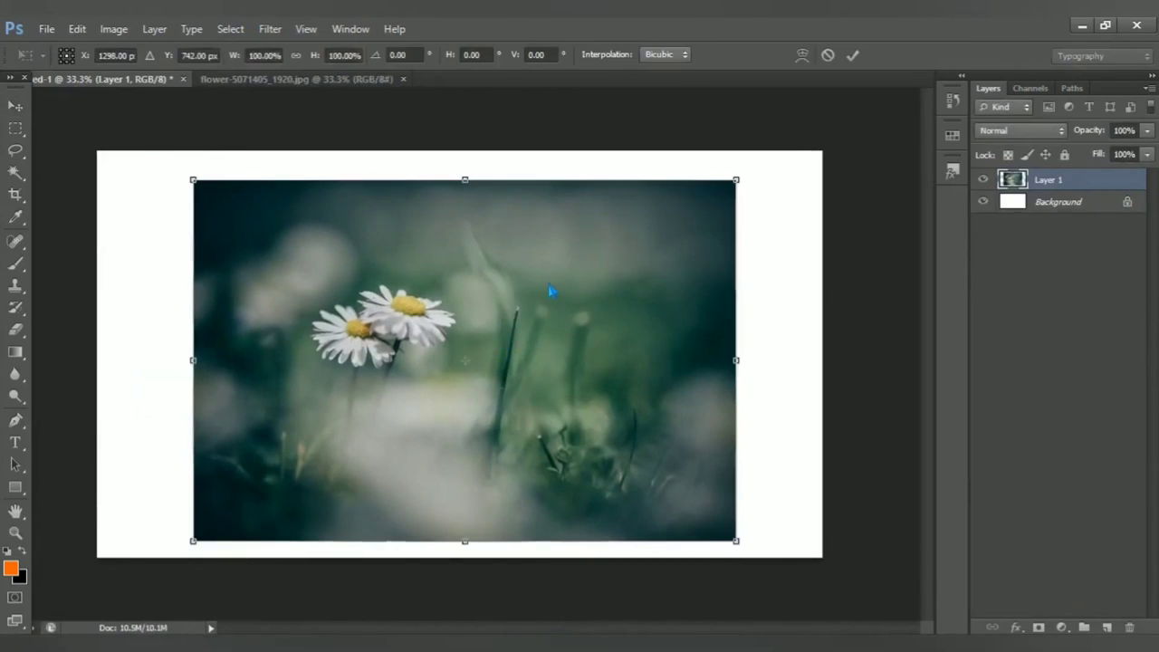
right_click(544, 286)
click(602, 536)
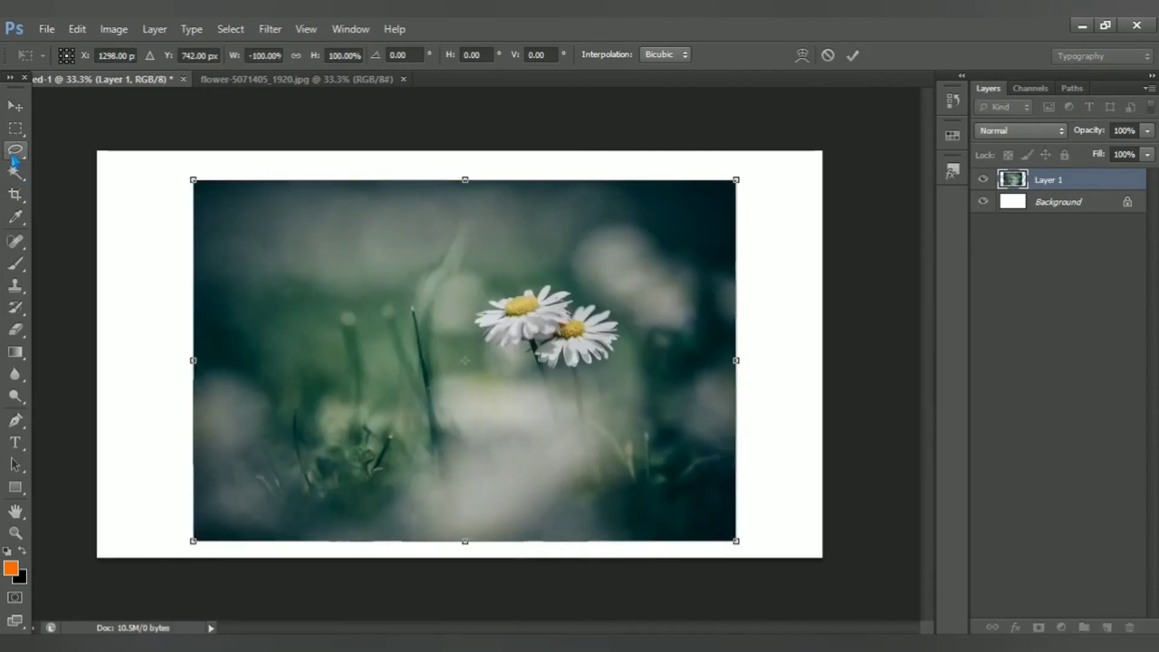
key(Return)
Scale the daisy layer up to about 140% and position it to fill the canvas
key(ctrl+t)
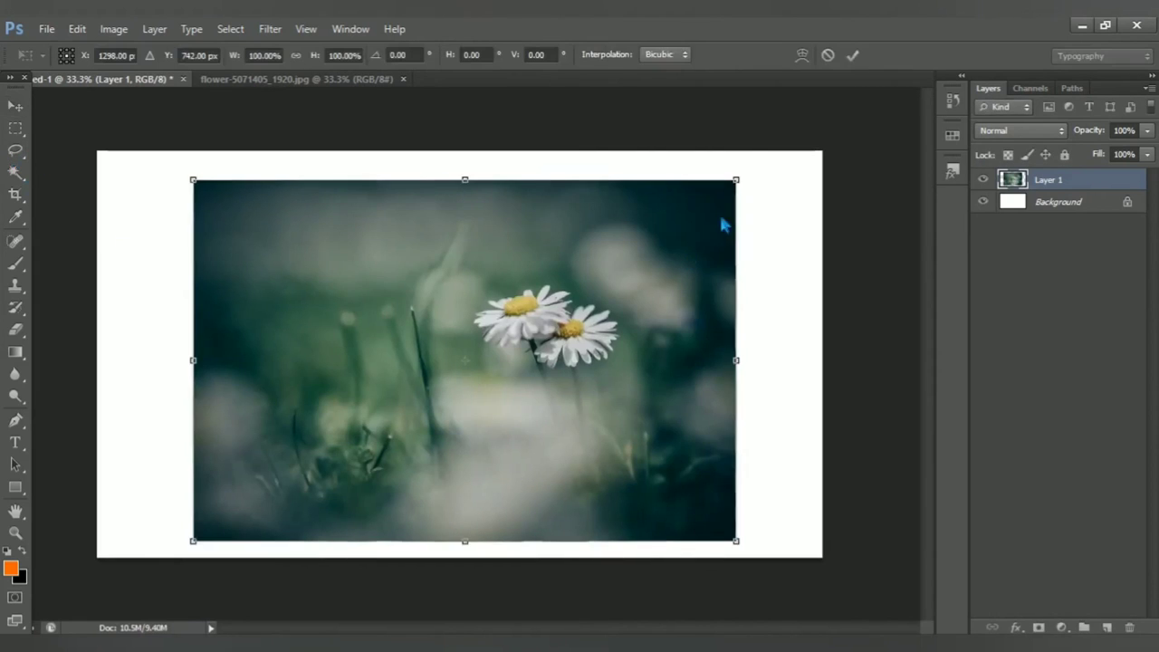
drag(738, 179, 871, 141)
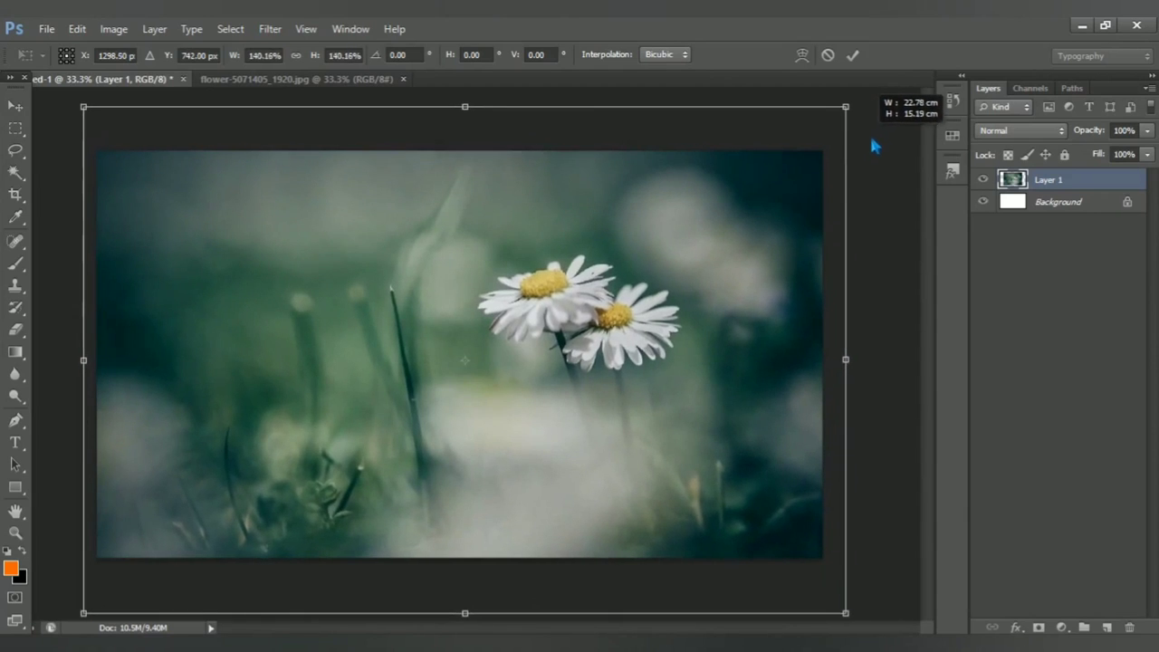
drag(777, 267, 782, 302)
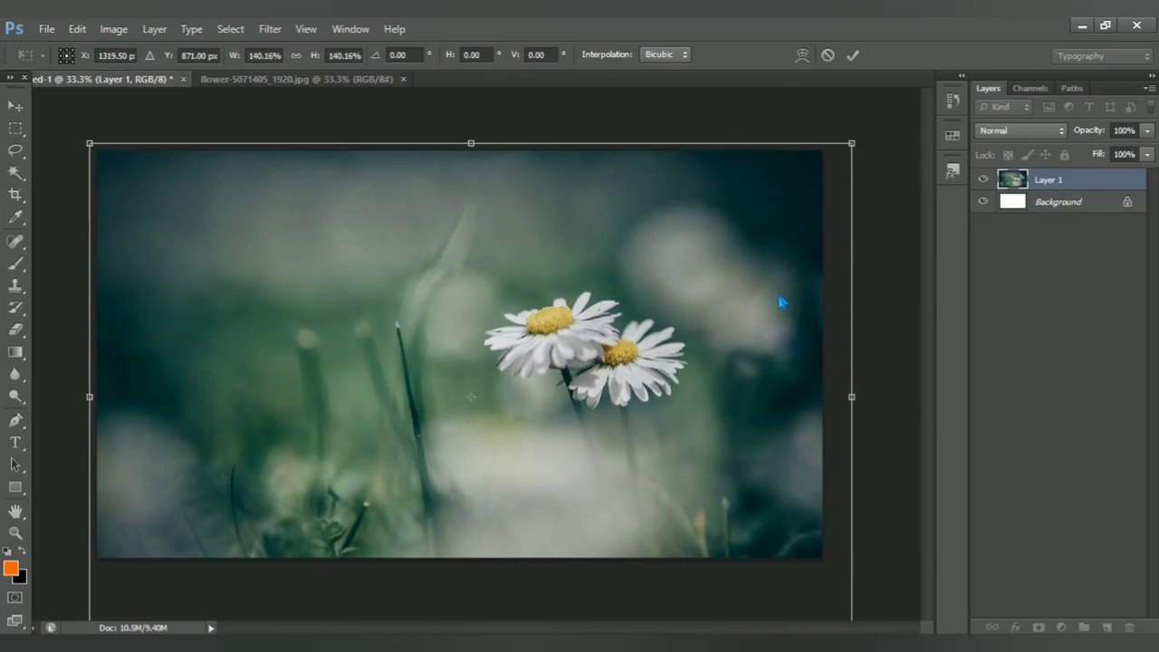
key(Down)
key(Down)
key(Down)
key(Down)
key(Down)
key(Down)
key(Right)
key(Right)
key(Right)
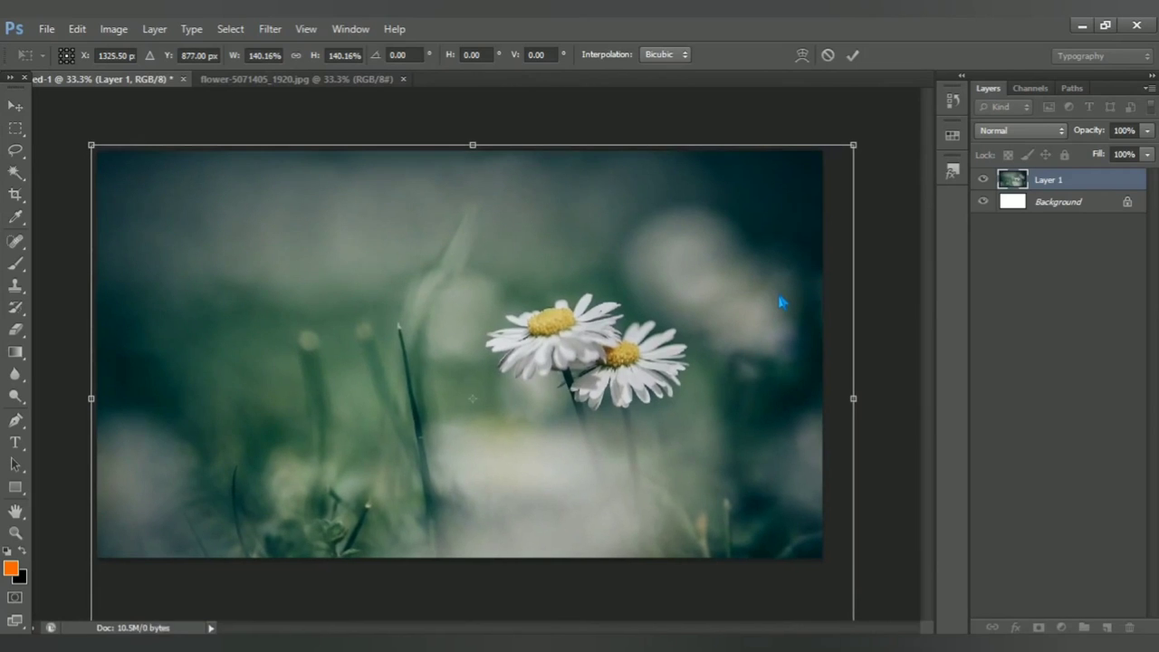
key(Return)
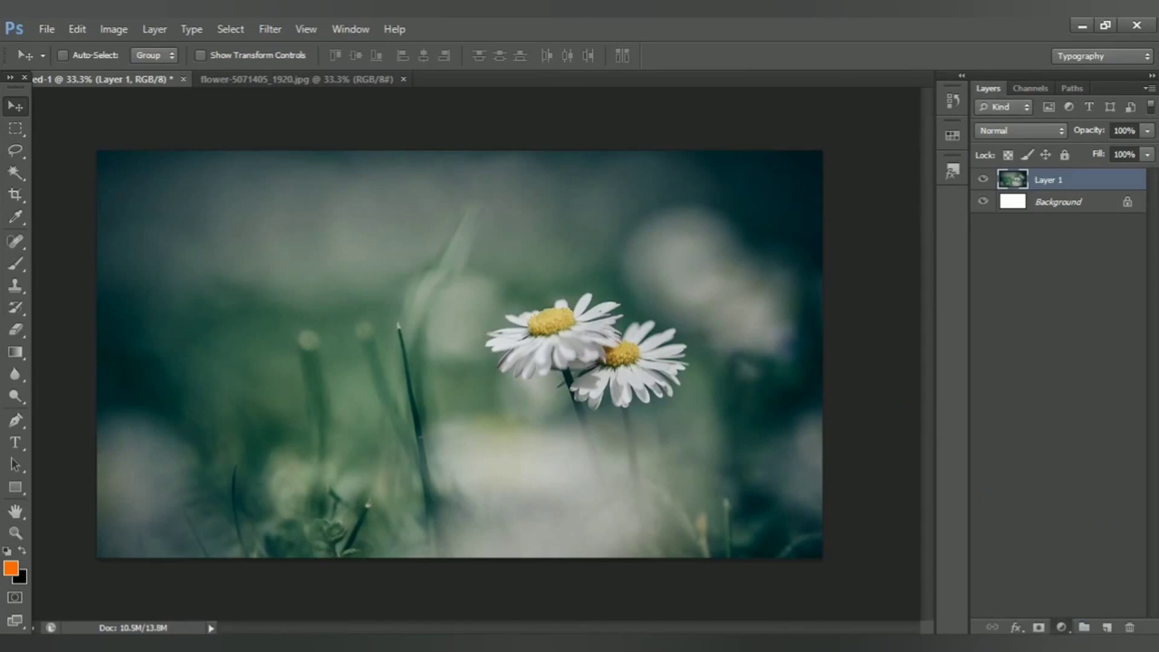
Add a Brightness/Contrast adjustment layer at Brightness -150 and Contrast 34
click(1063, 628)
click(1088, 336)
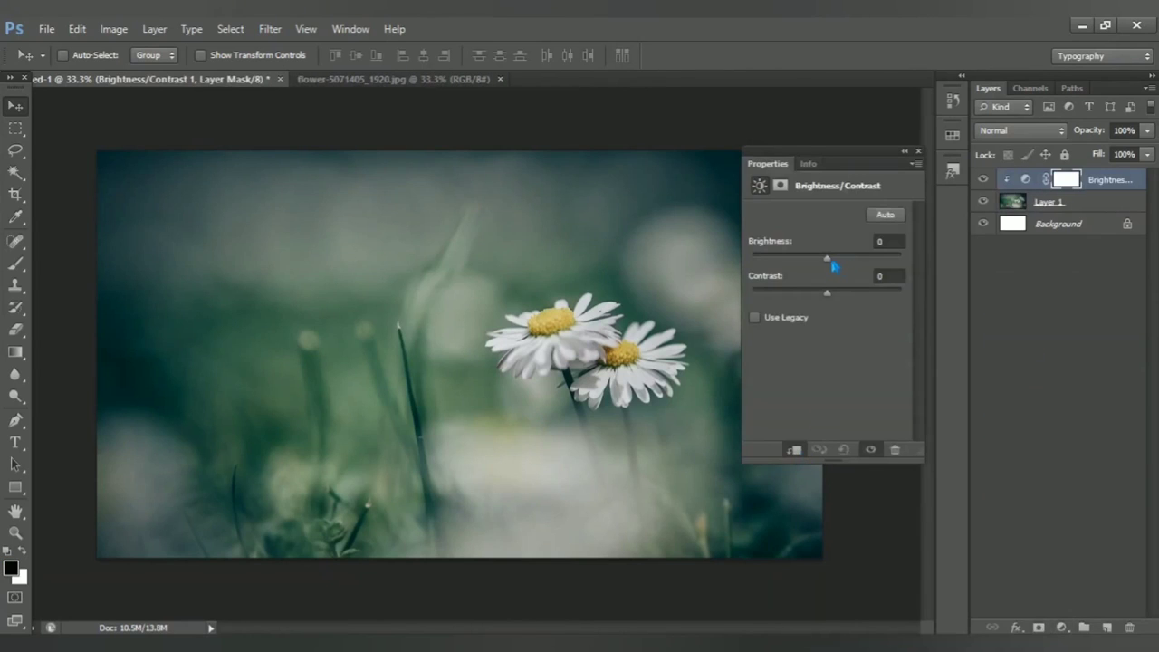
drag(826, 260, 735, 270)
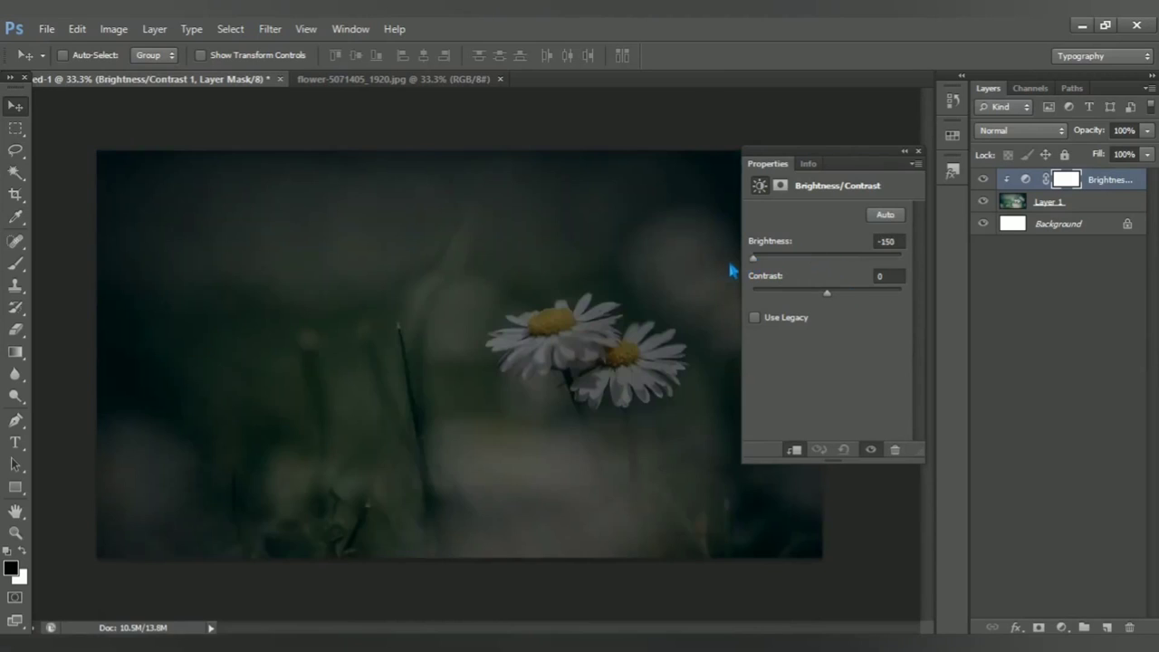
drag(830, 301, 852, 302)
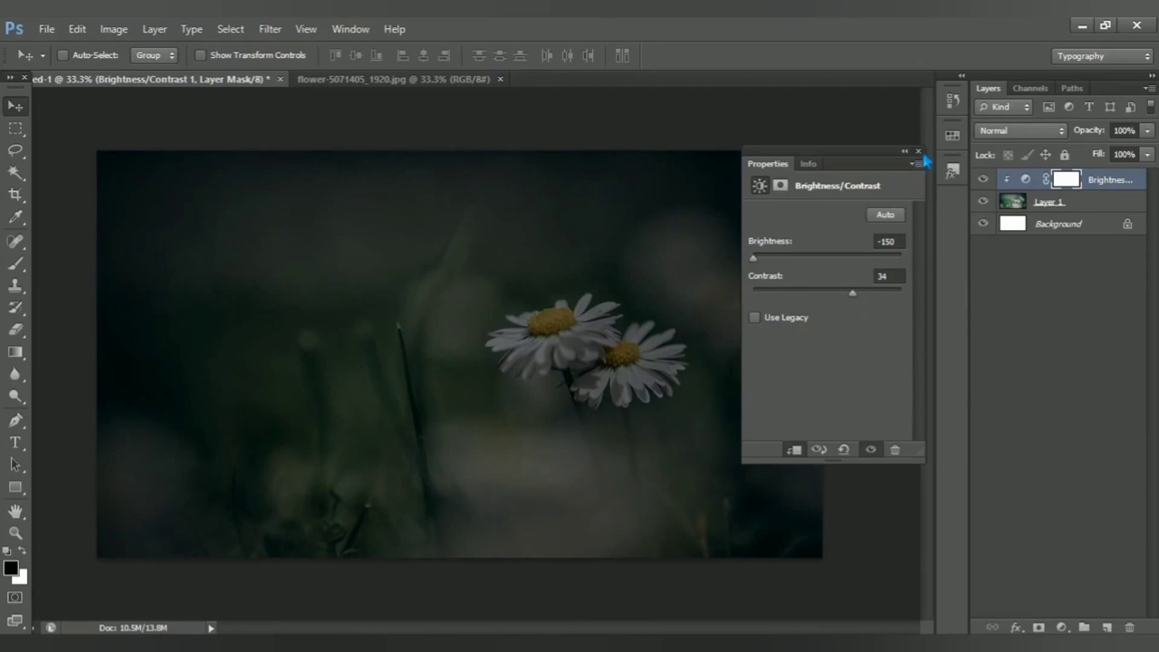
click(1064, 181)
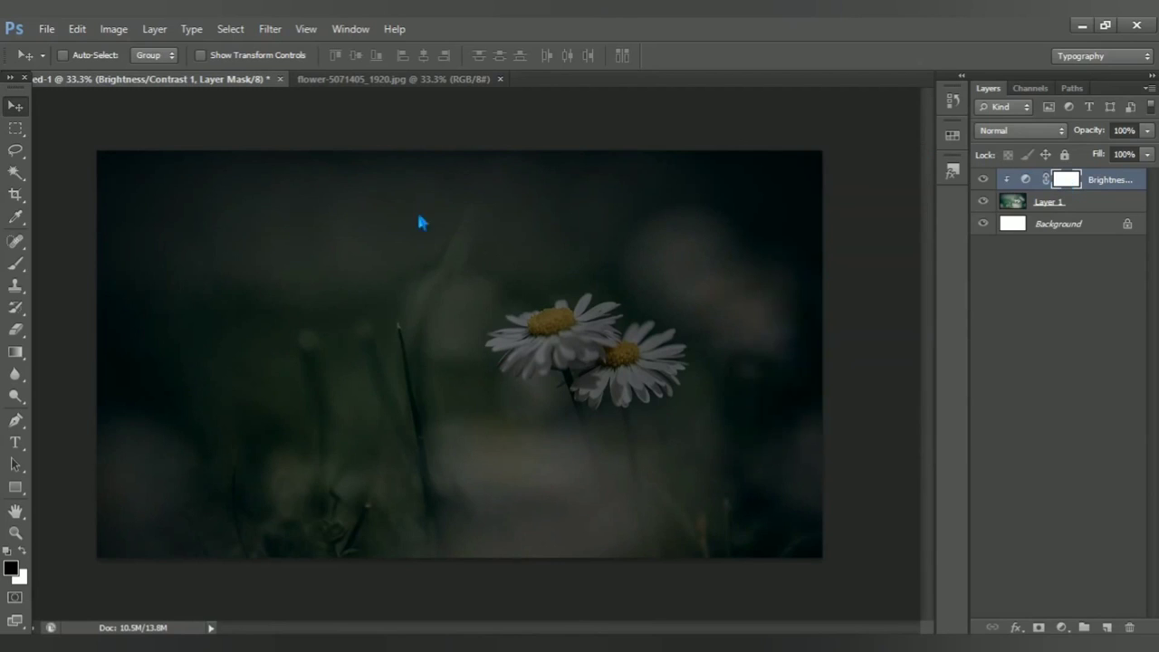
Paint black on the adjustment's mask over the daisies with a soft brush to keep them bright
click(16, 262)
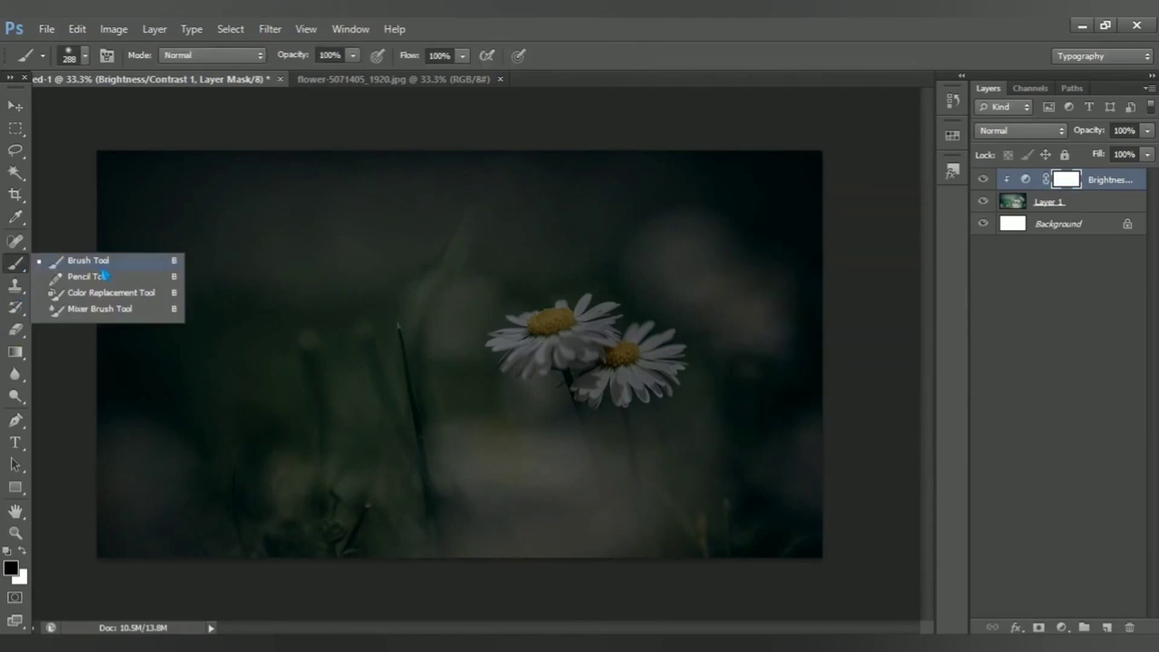
click(103, 267)
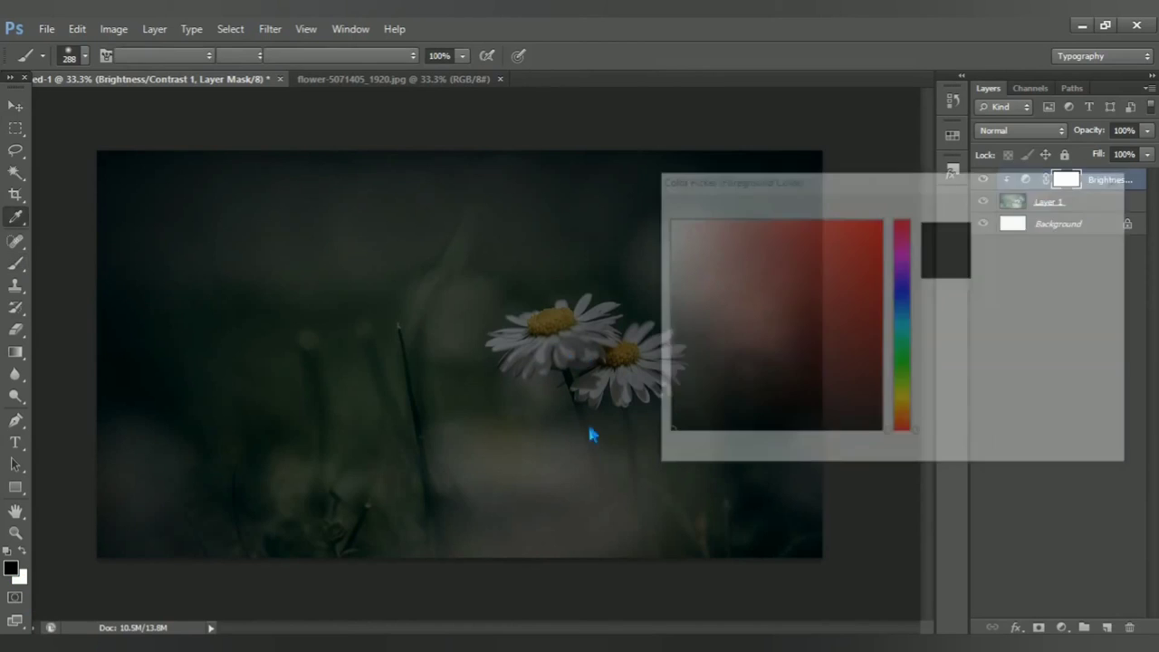
click(1042, 209)
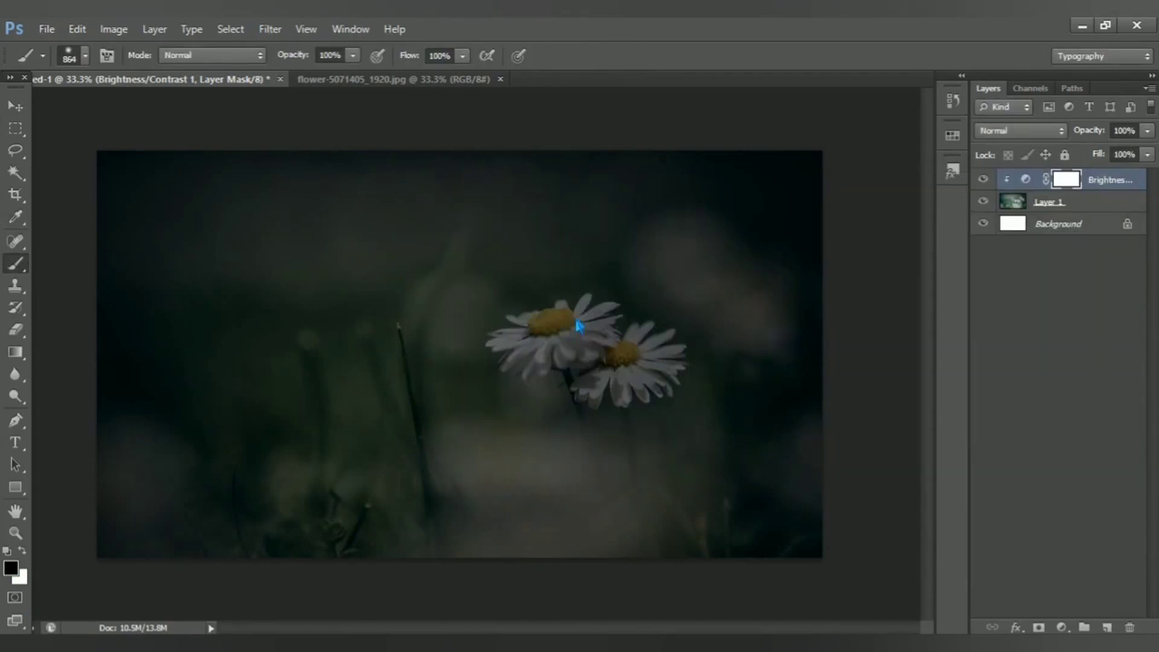
click(577, 326)
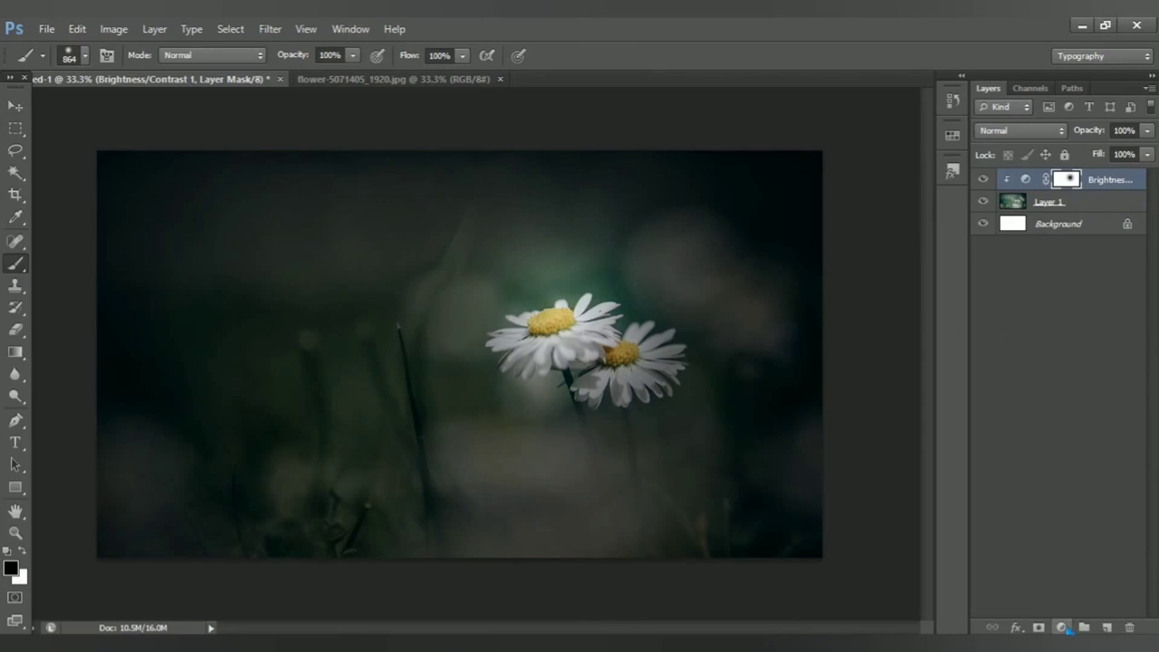
click(1062, 627)
Add a second clipped Brightness/Contrast layer with lower brightness and slightly more contrast
click(1090, 322)
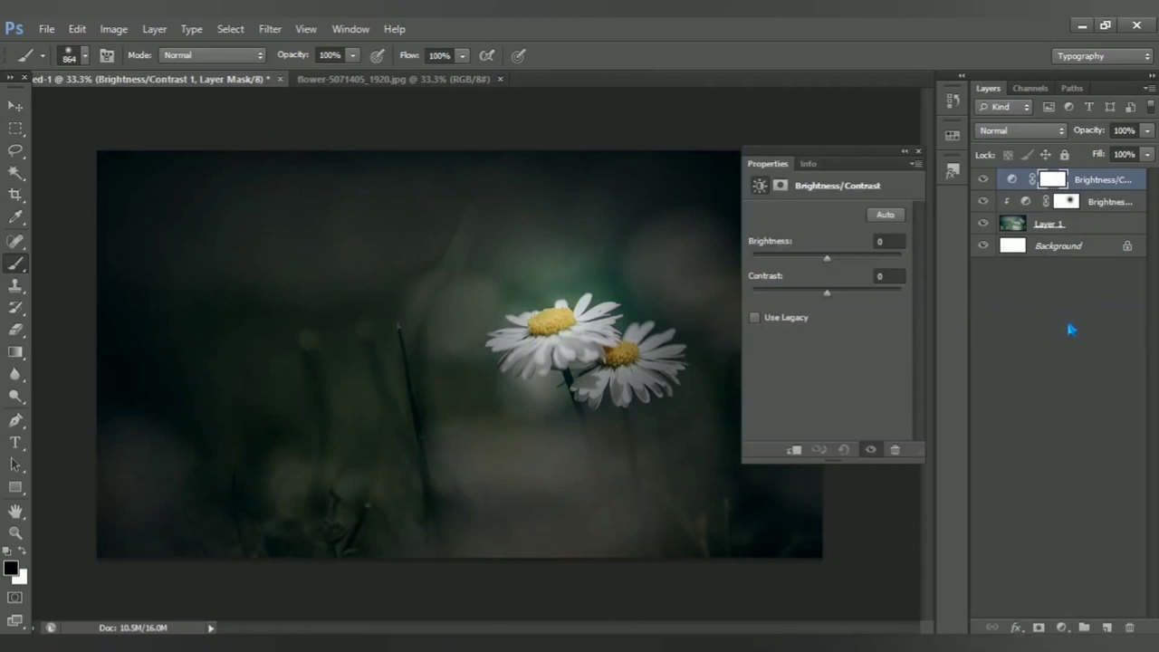
click(797, 449)
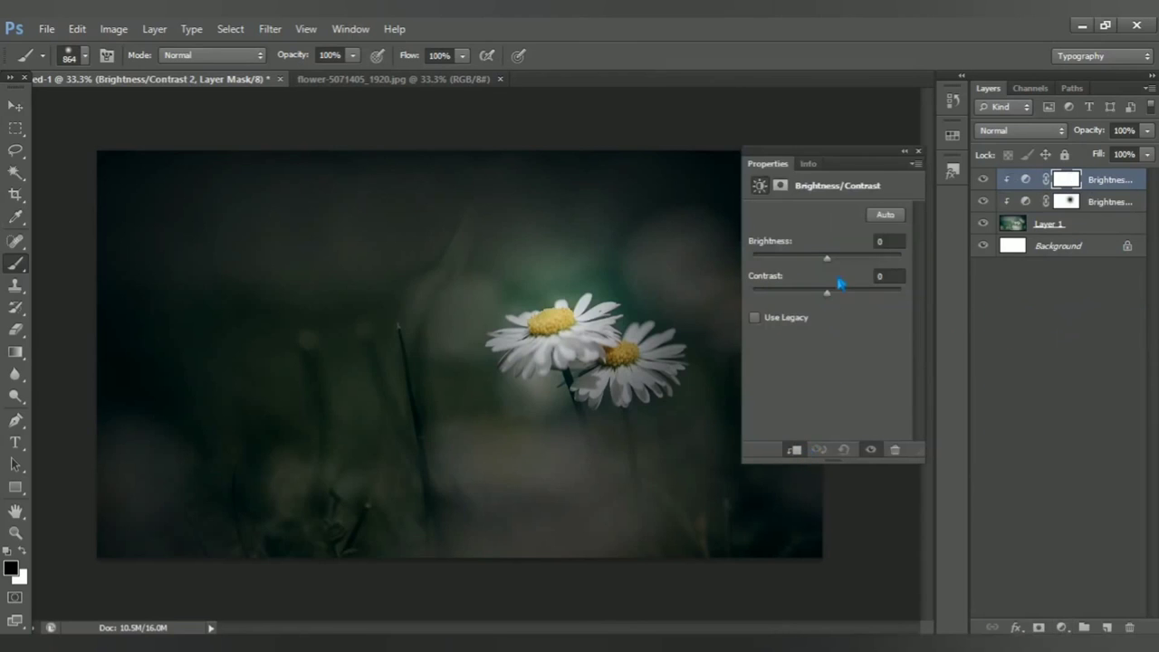
drag(836, 267, 788, 270)
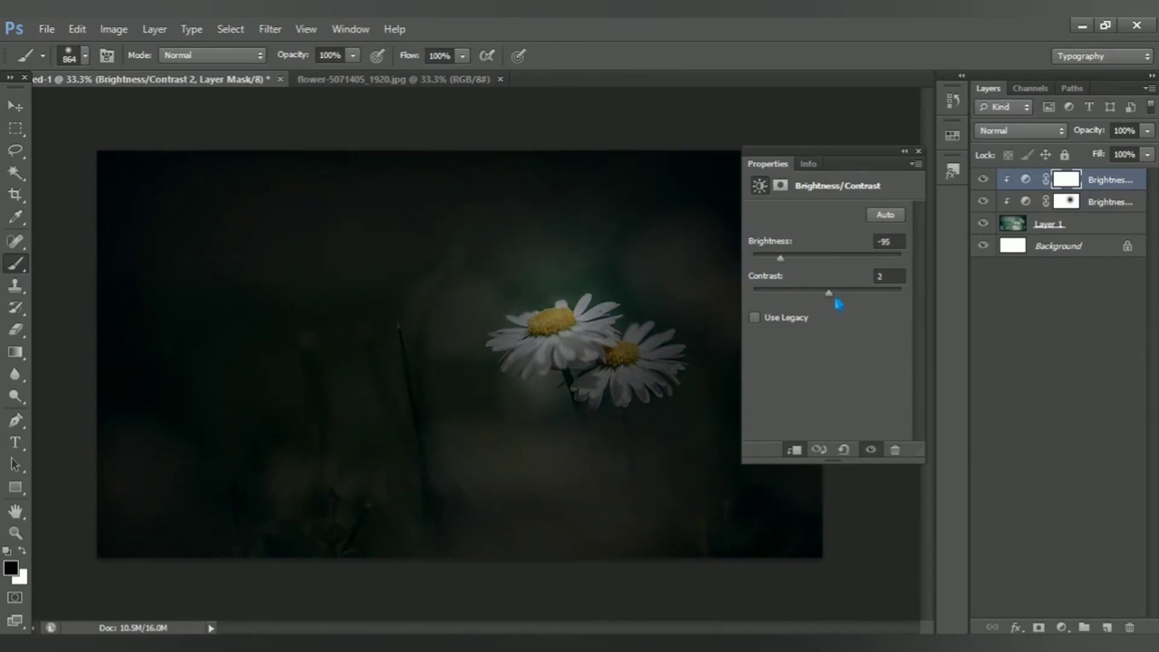
drag(837, 304, 856, 304)
click(918, 151)
Add a Vibrance adjustment layer with Vibrance -28 and Saturation +40
click(1066, 628)
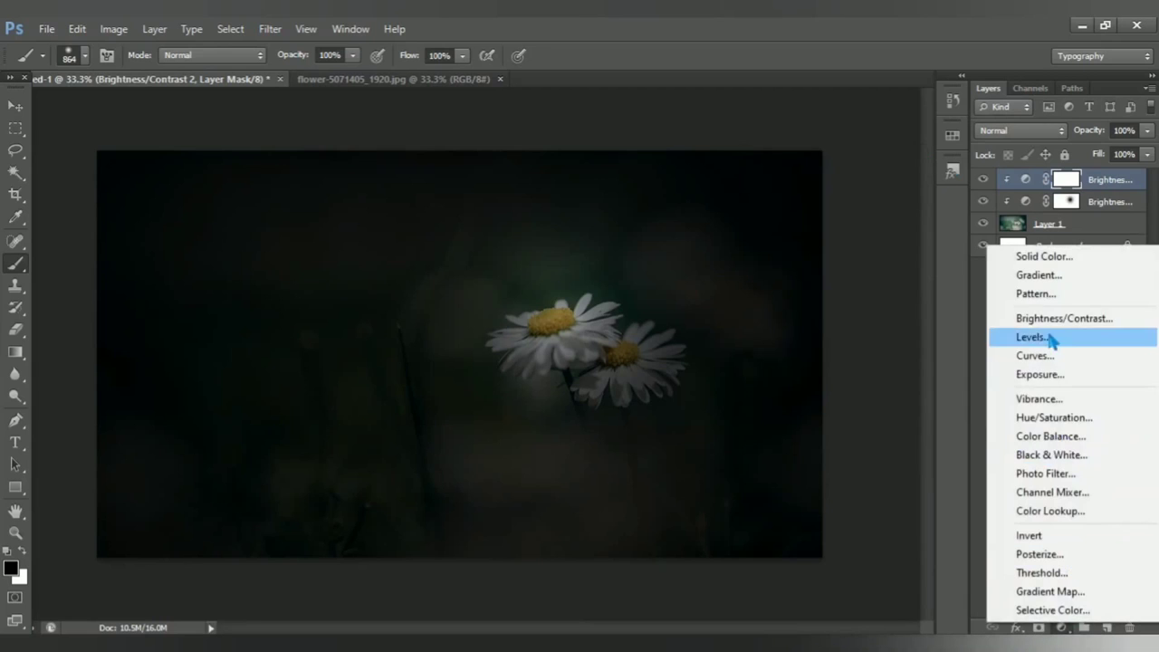
click(1097, 402)
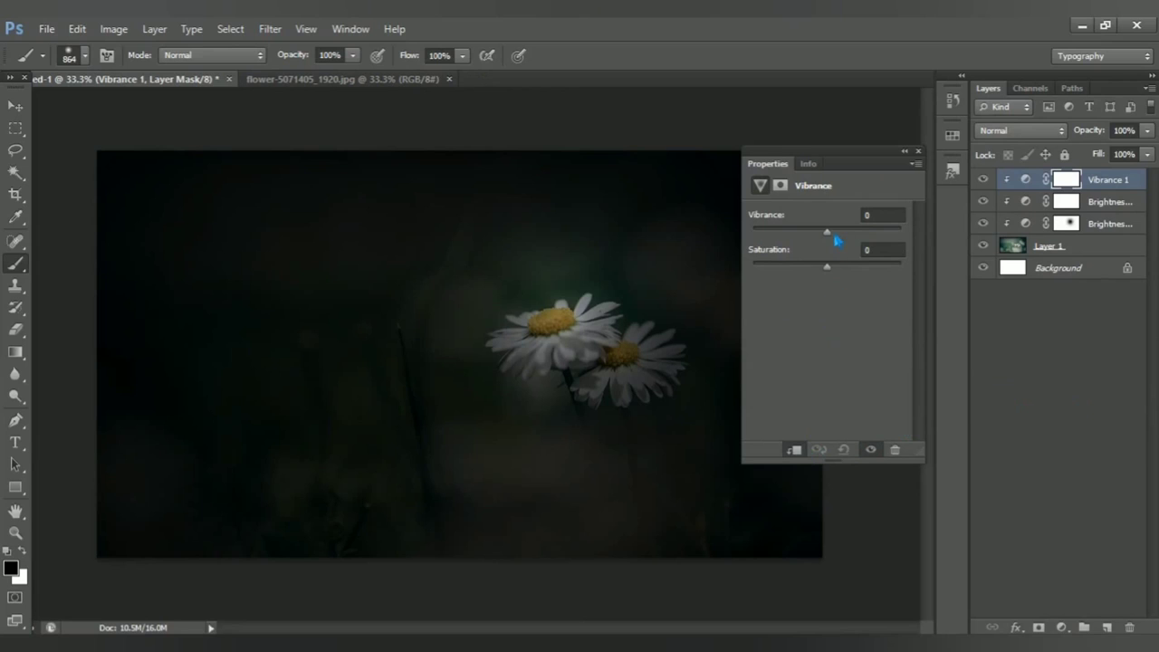
drag(835, 238, 813, 242)
drag(835, 276, 866, 281)
click(919, 152)
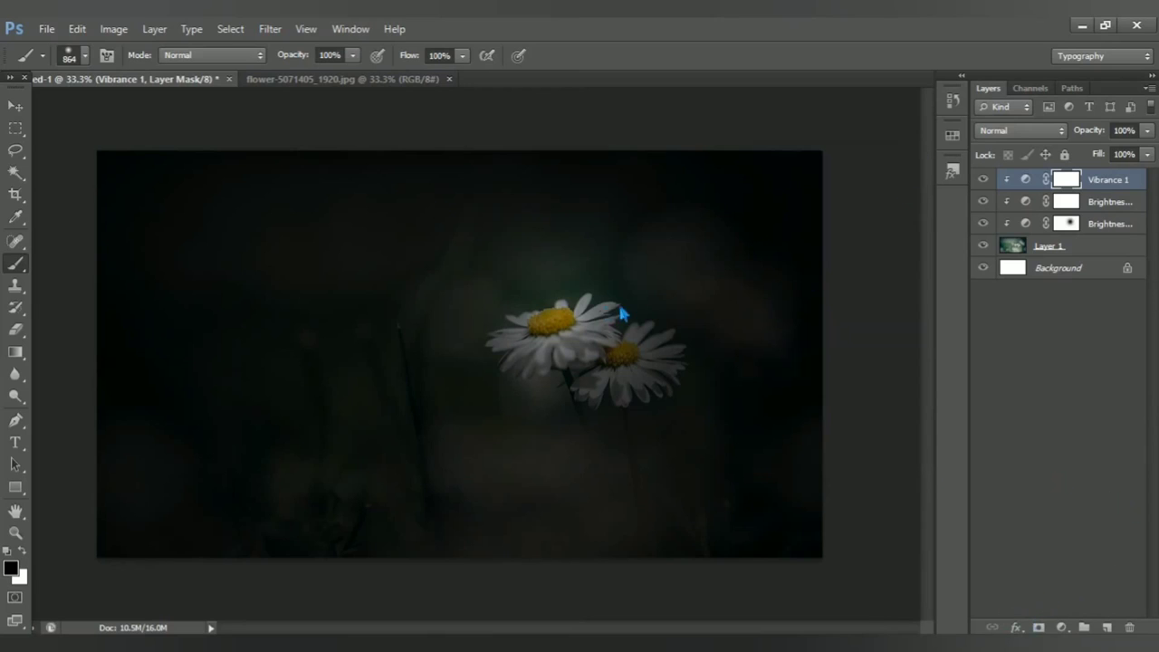
Open the lady.psd file
click(45, 28)
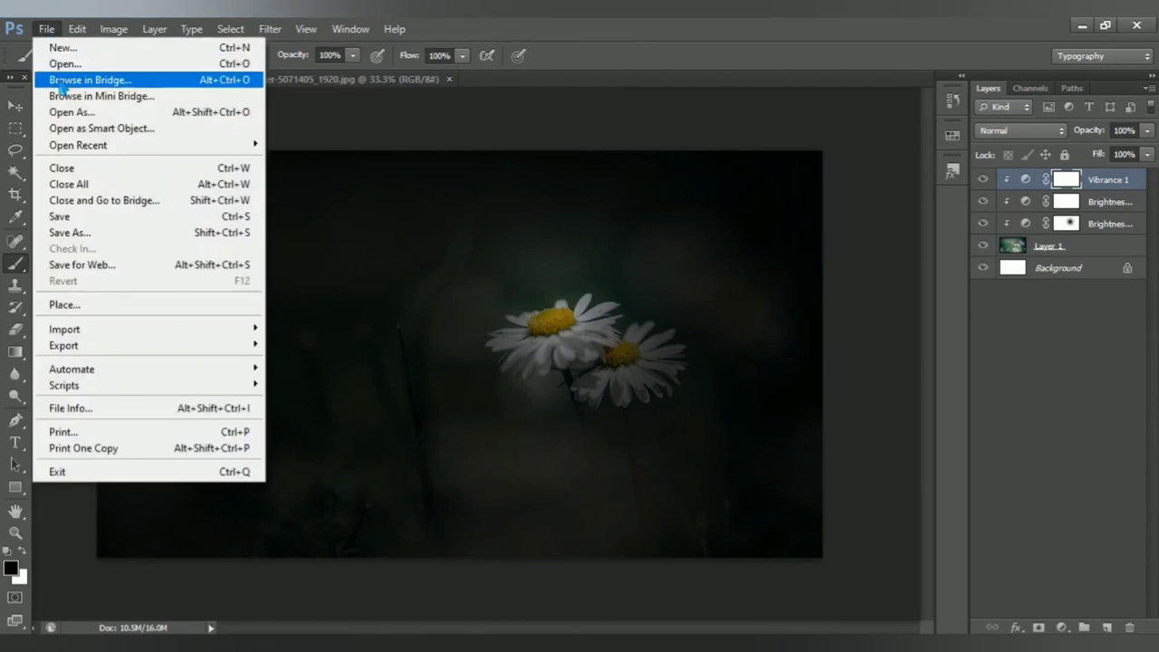
click(102, 71)
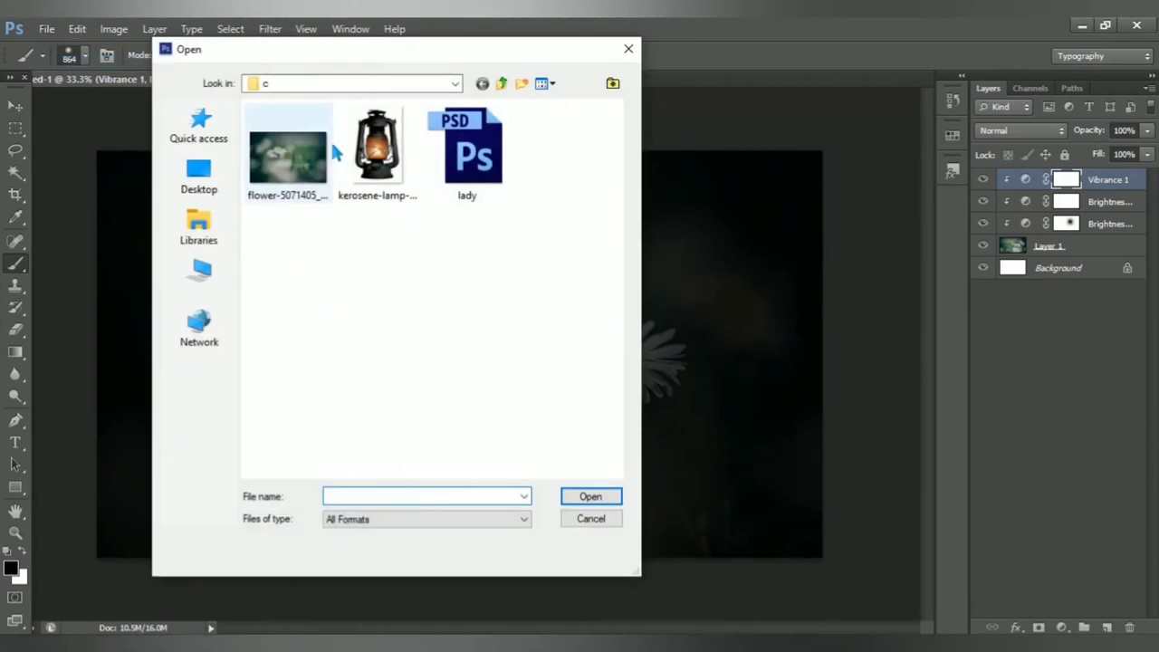
click(371, 176)
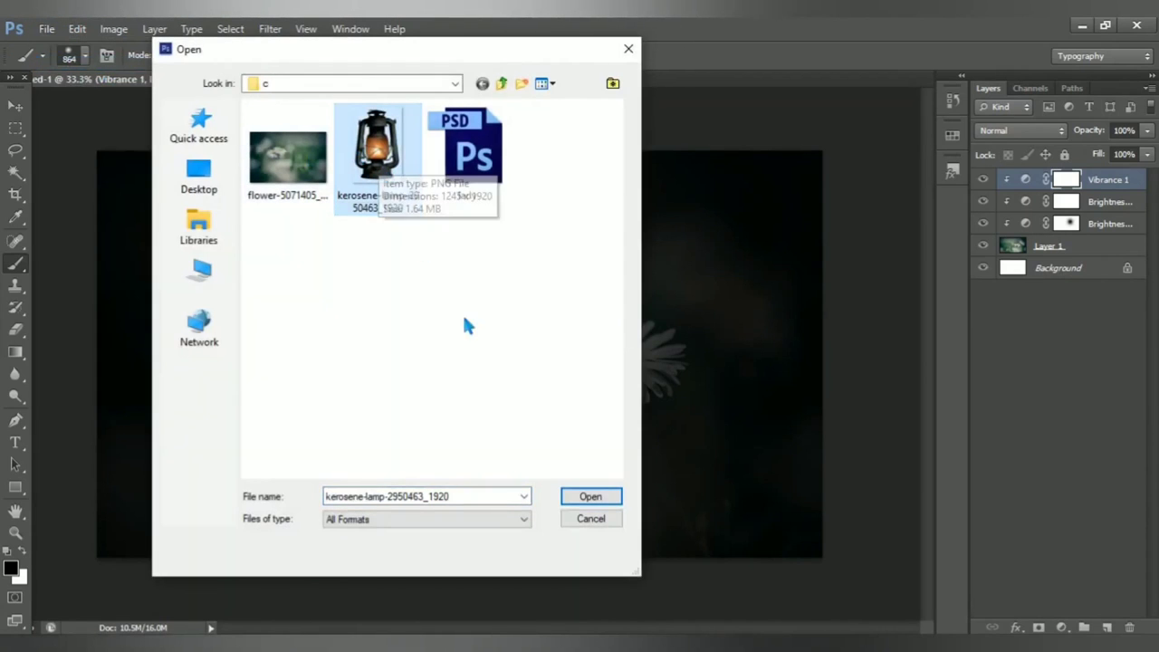
mouse_move(467, 152)
click(453, 172)
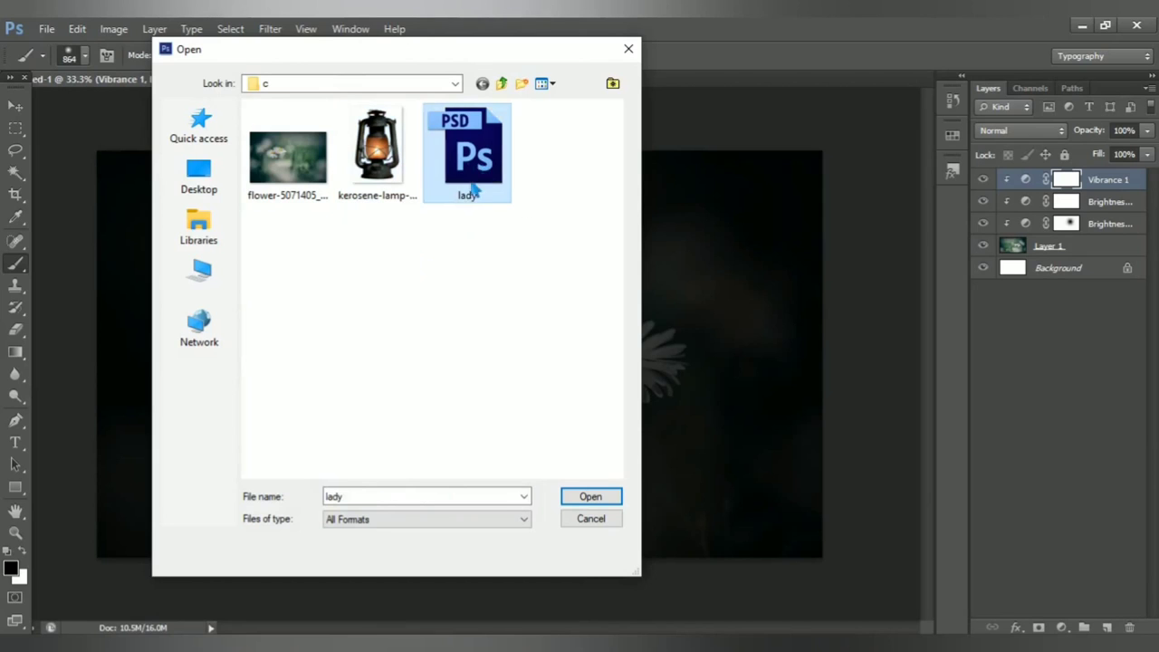
click(587, 497)
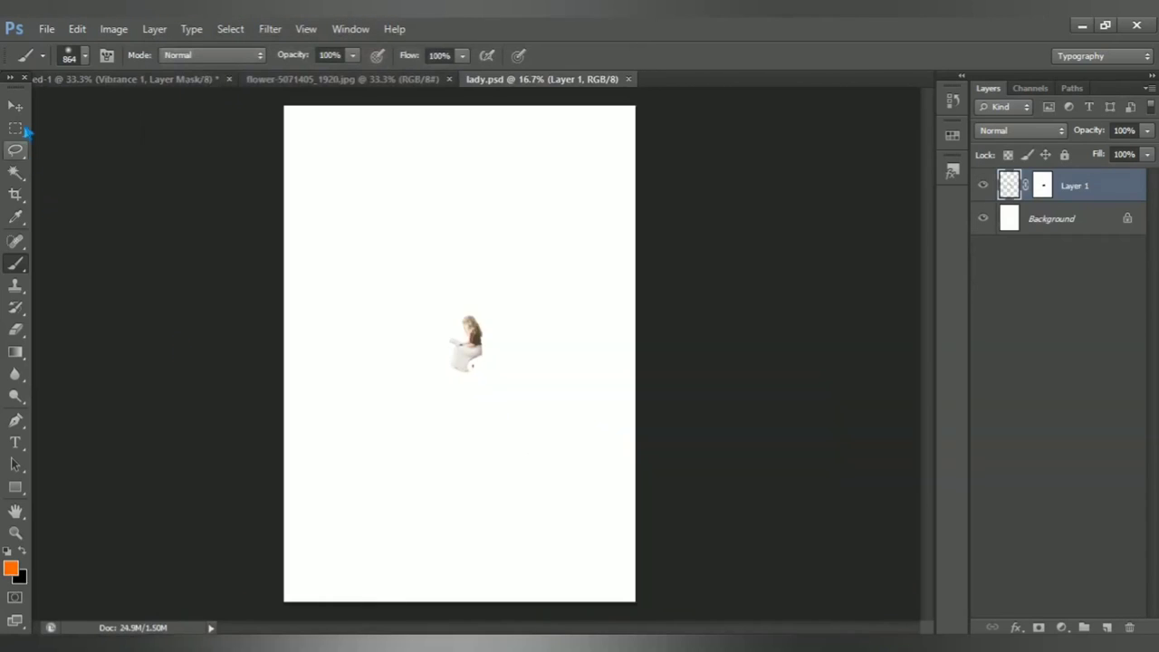
Move the girl layer into the composite, release its clipping, and seat her on the front daisy
key(v)
mouse_move(484, 351)
mouse_down()
mouse_move(429, 287)
mouse_move(517, 334)
mouse_move(533, 305)
mouse_up()
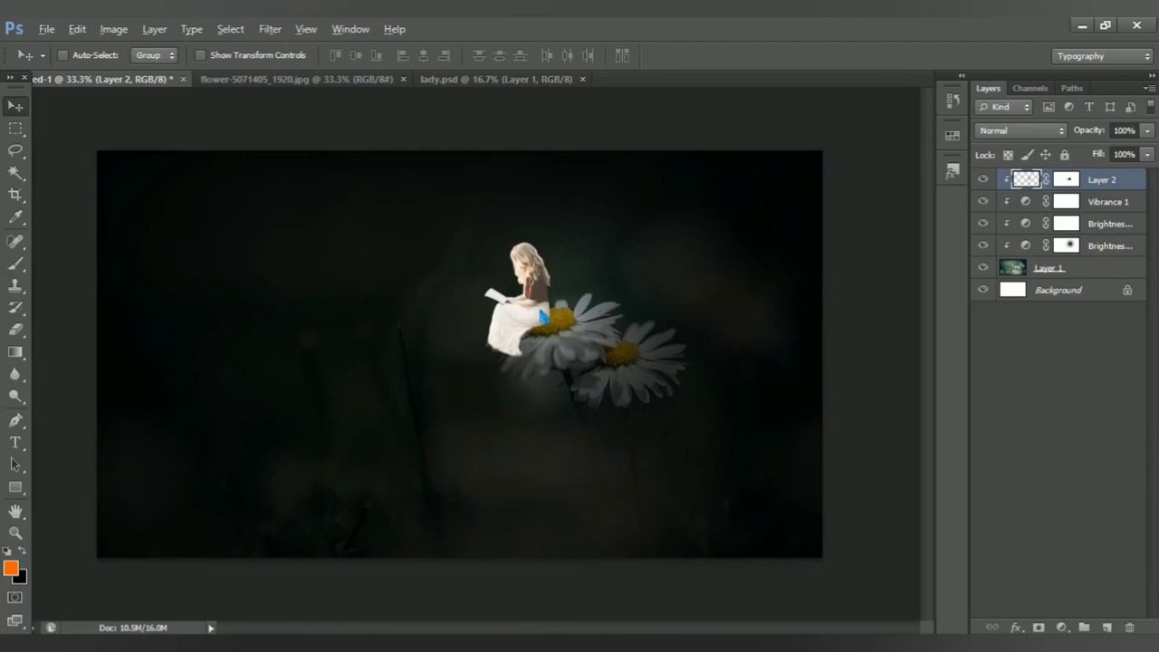
scroll(539, 308, up, 2)
scroll(552, 315, up, 2)
mouse_move(548, 305)
mouse_down()
mouse_move(503, 401)
mouse_move(536, 408)
mouse_up()
alt+click(1019, 192)
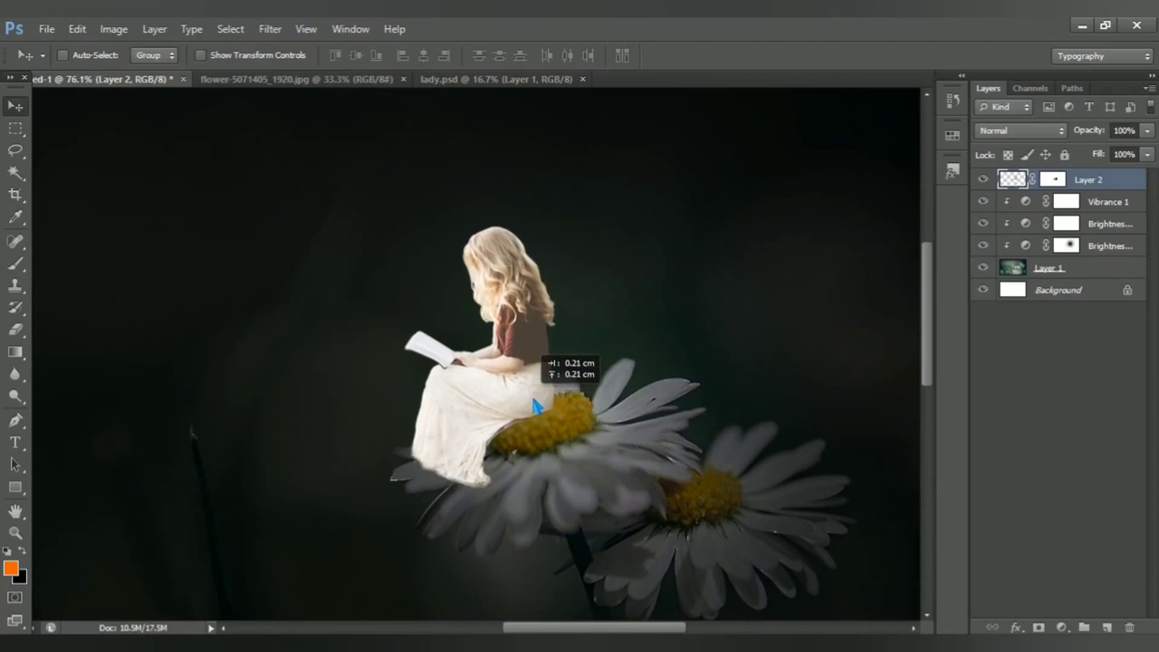
drag(535, 406, 531, 407)
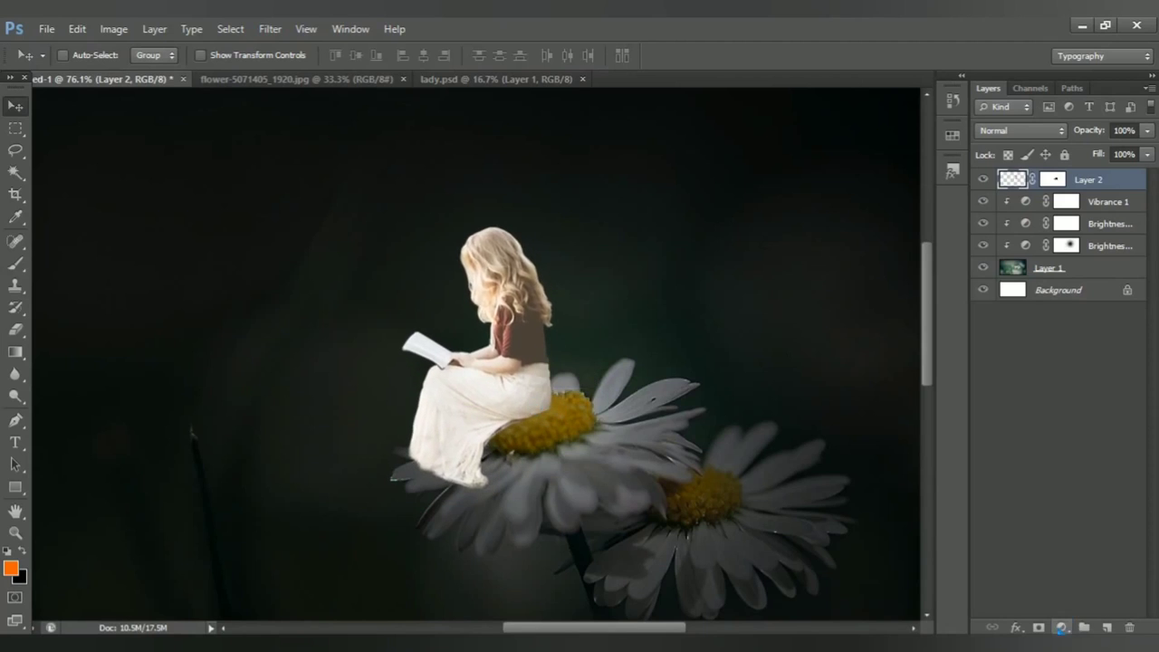
Add a Hue/Saturation layer clipped to the girl with Reds saturation +49 and lightness +2
click(1061, 627)
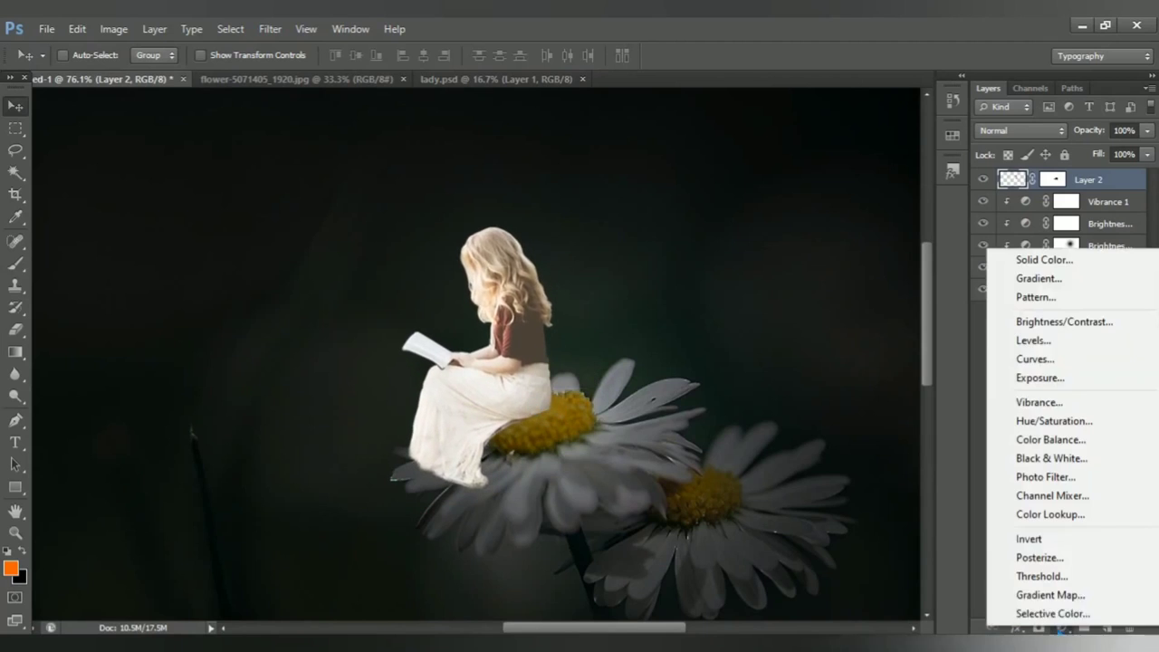
click(1053, 422)
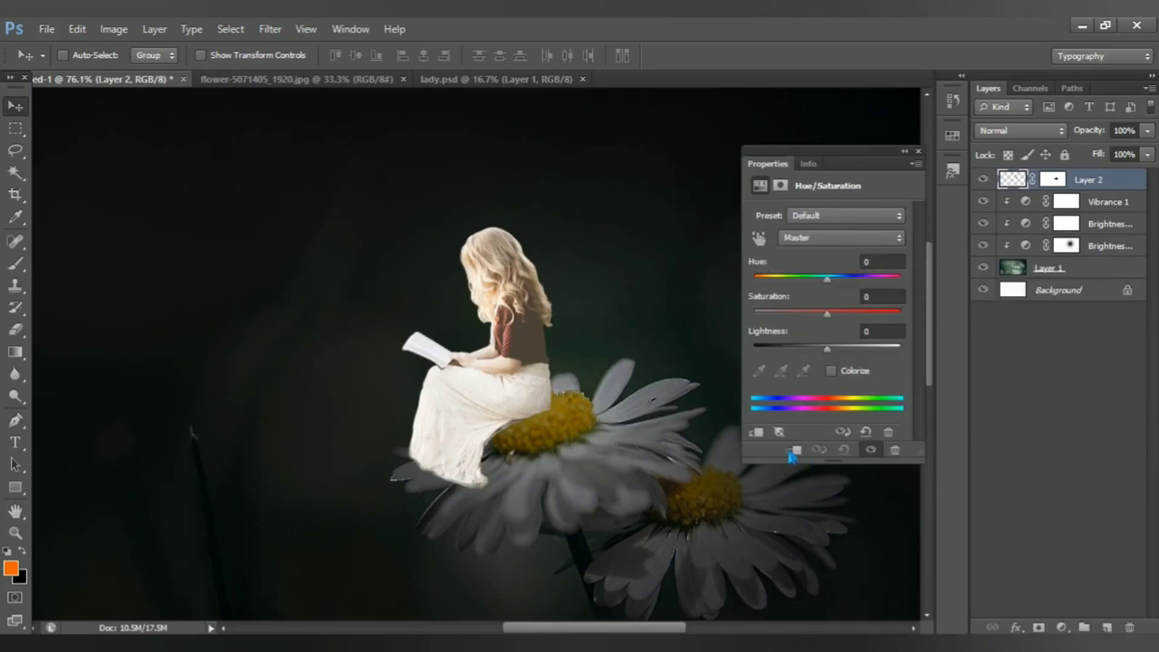
click(795, 452)
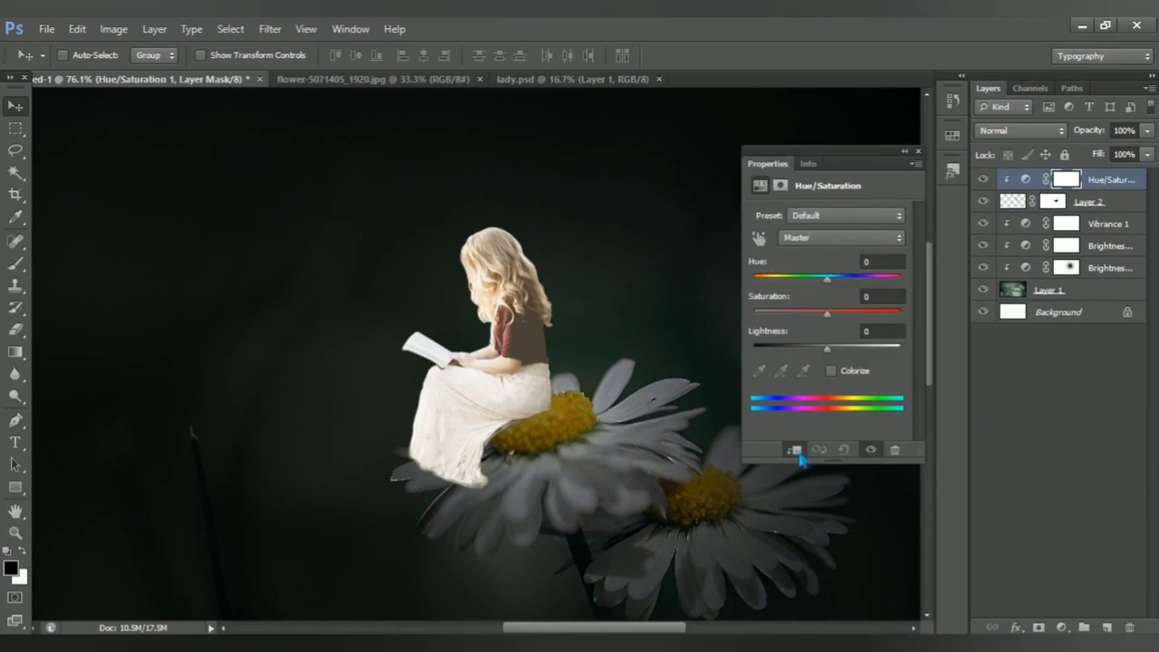
click(838, 237)
click(841, 253)
click(829, 238)
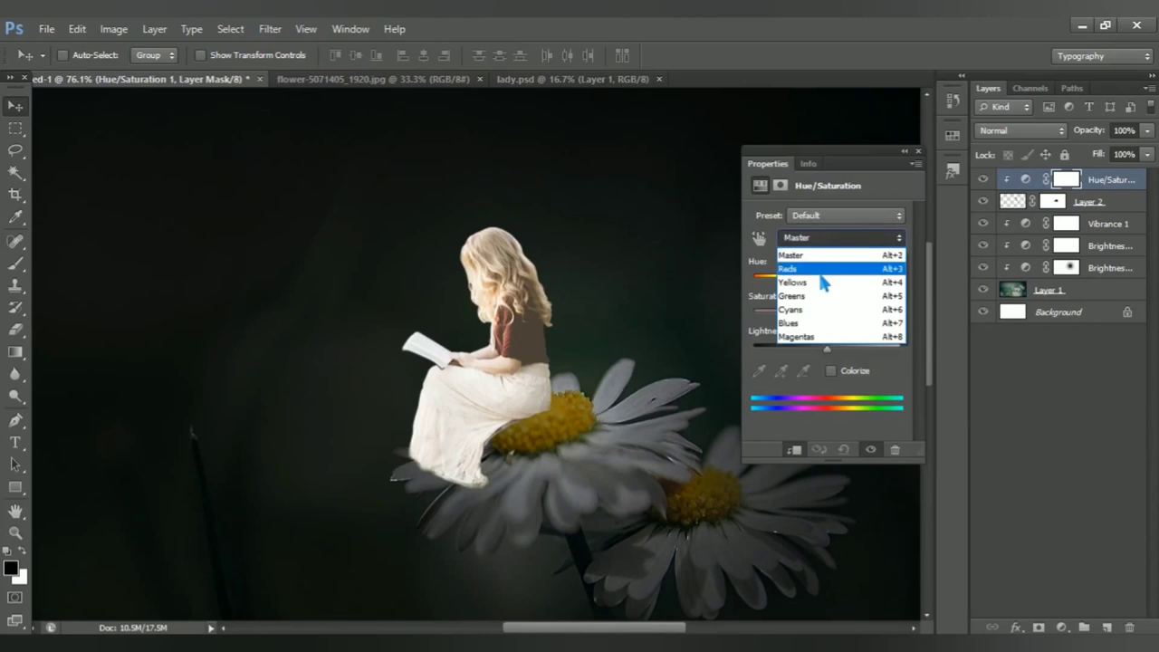
click(823, 272)
drag(826, 315, 864, 335)
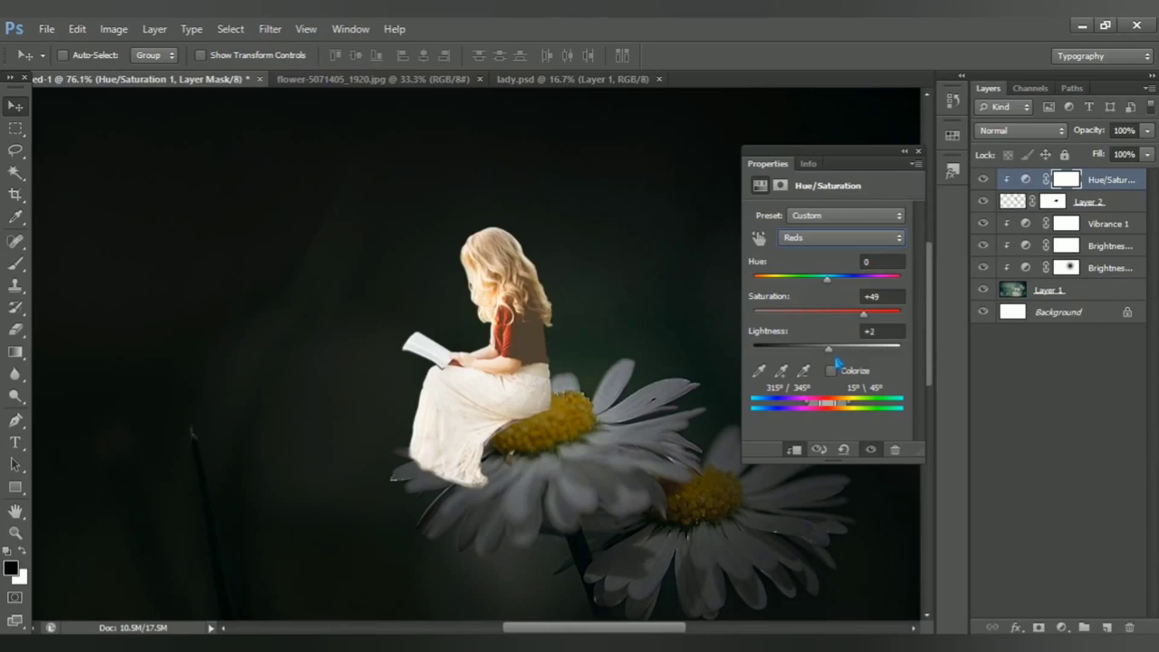
click(901, 347)
Raise the Yellows saturation in the Hue/Saturation layer to +31
click(818, 239)
click(809, 260)
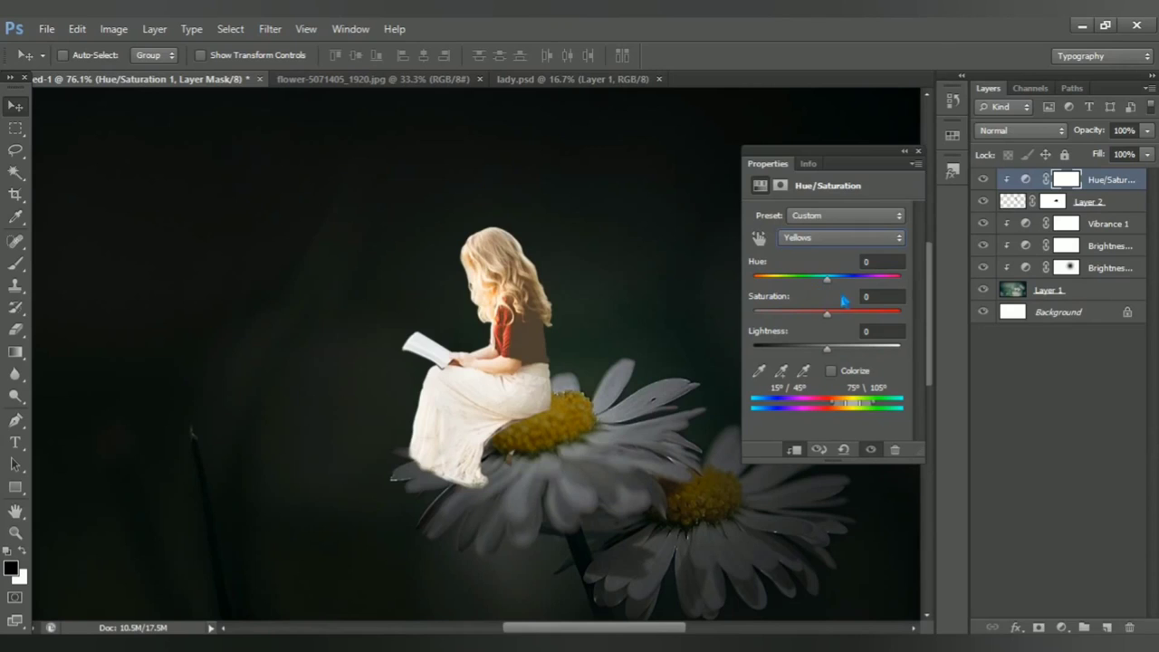
drag(839, 322, 869, 331)
Add a Brightness/Contrast layer clipped to the girl at Brightness -83 and Contrast 54
click(918, 151)
click(1062, 627)
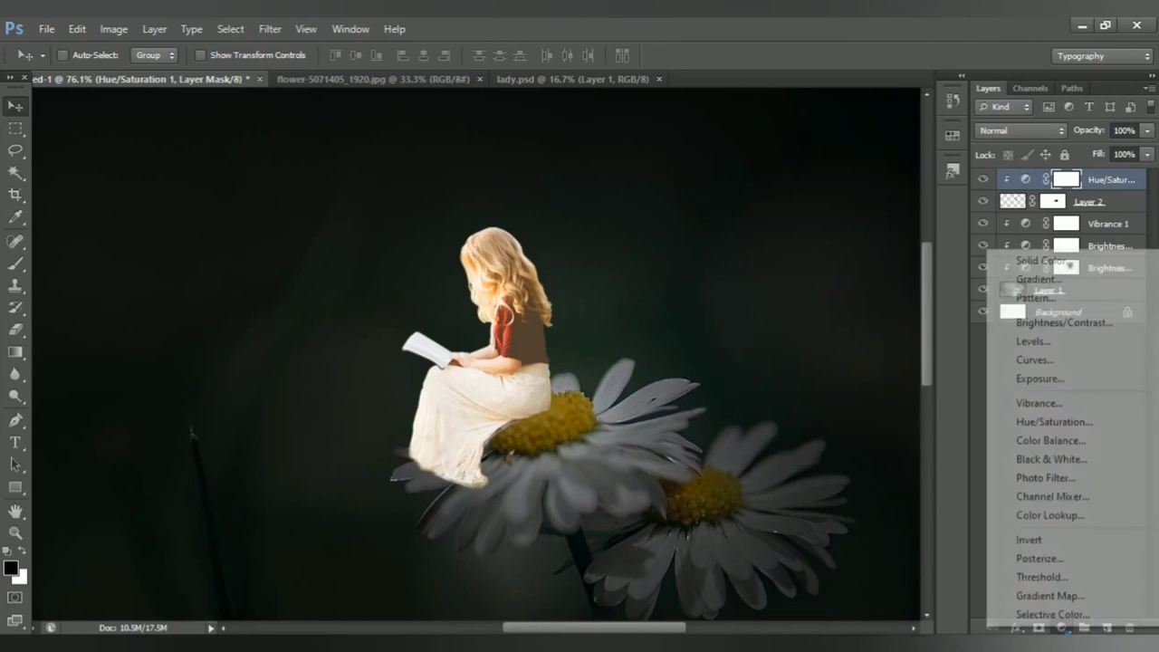
click(1065, 323)
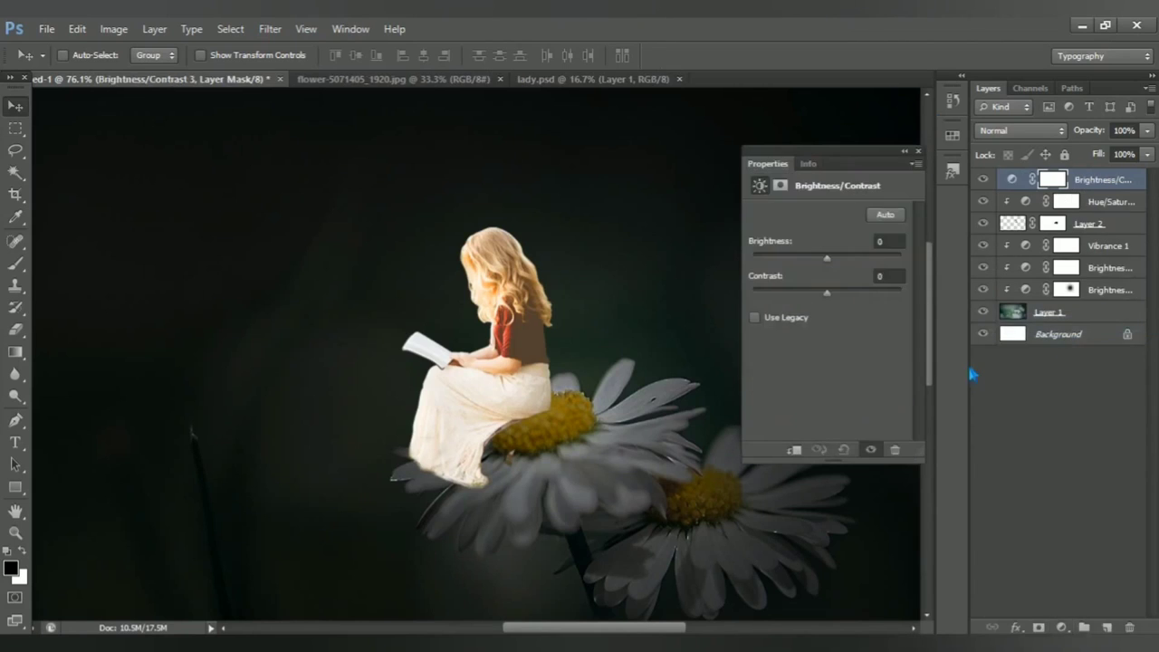
click(796, 450)
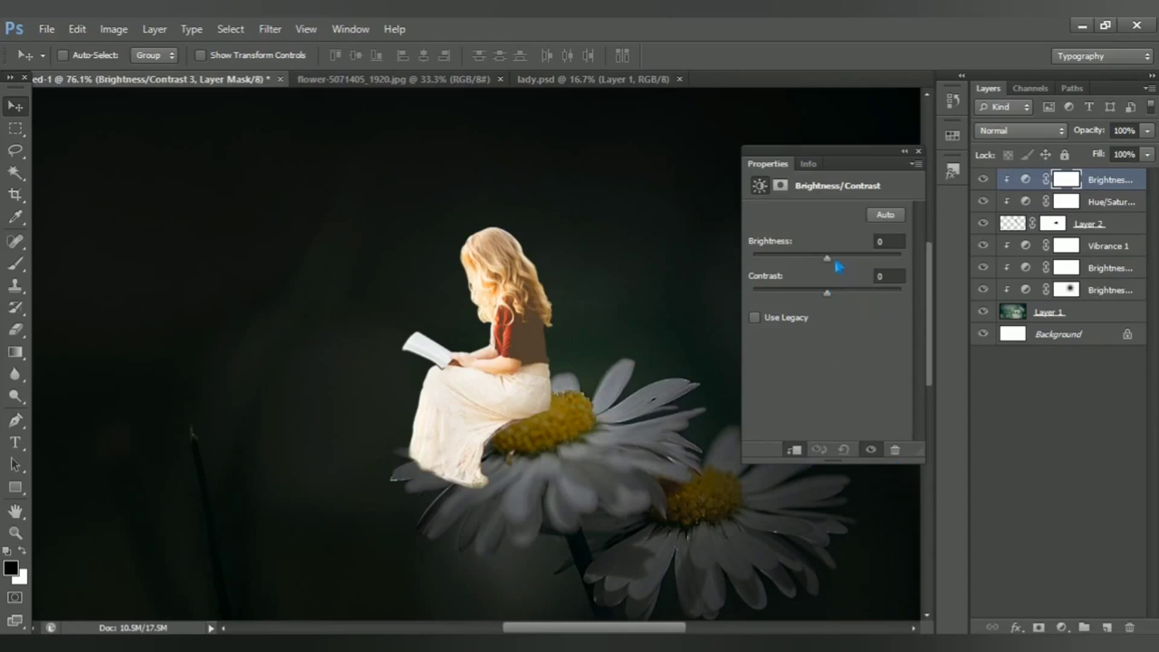
mouse_move(827, 260)
mouse_down()
mouse_move(786, 261)
mouse_move(792, 269)
mouse_up()
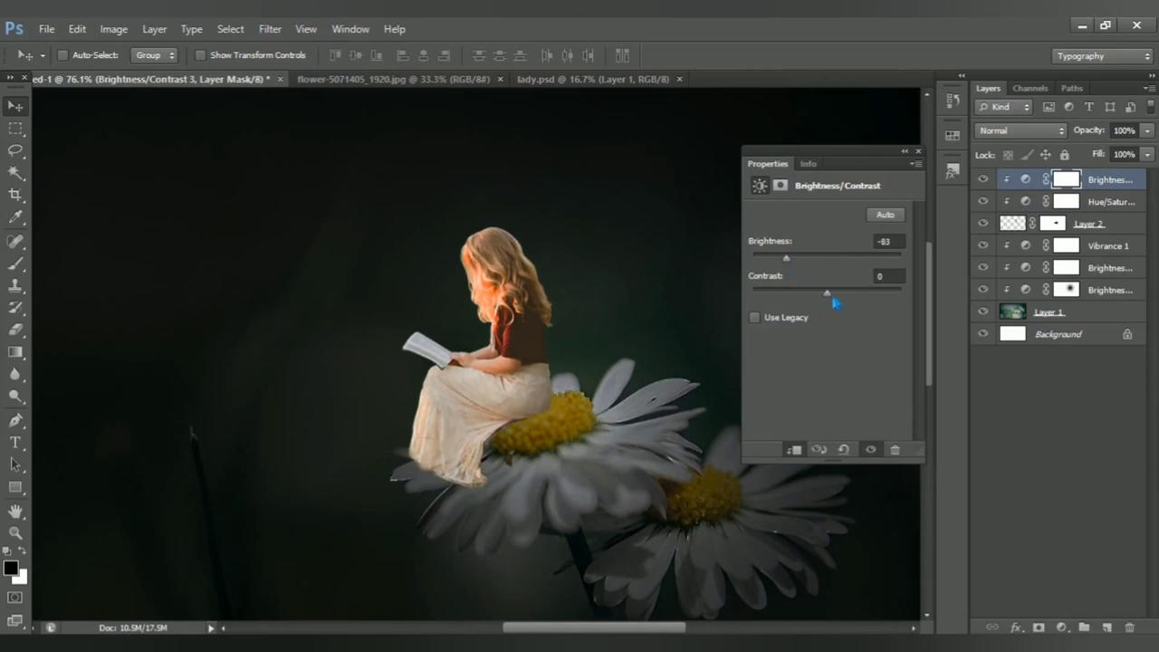
drag(834, 301, 874, 302)
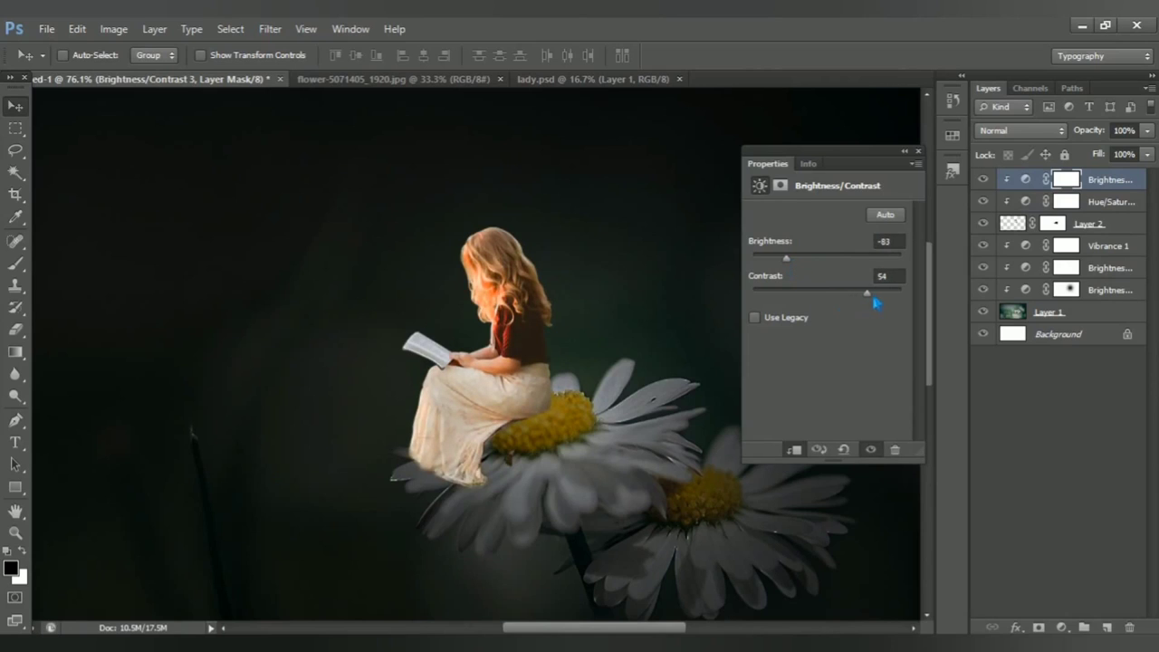
click(918, 151)
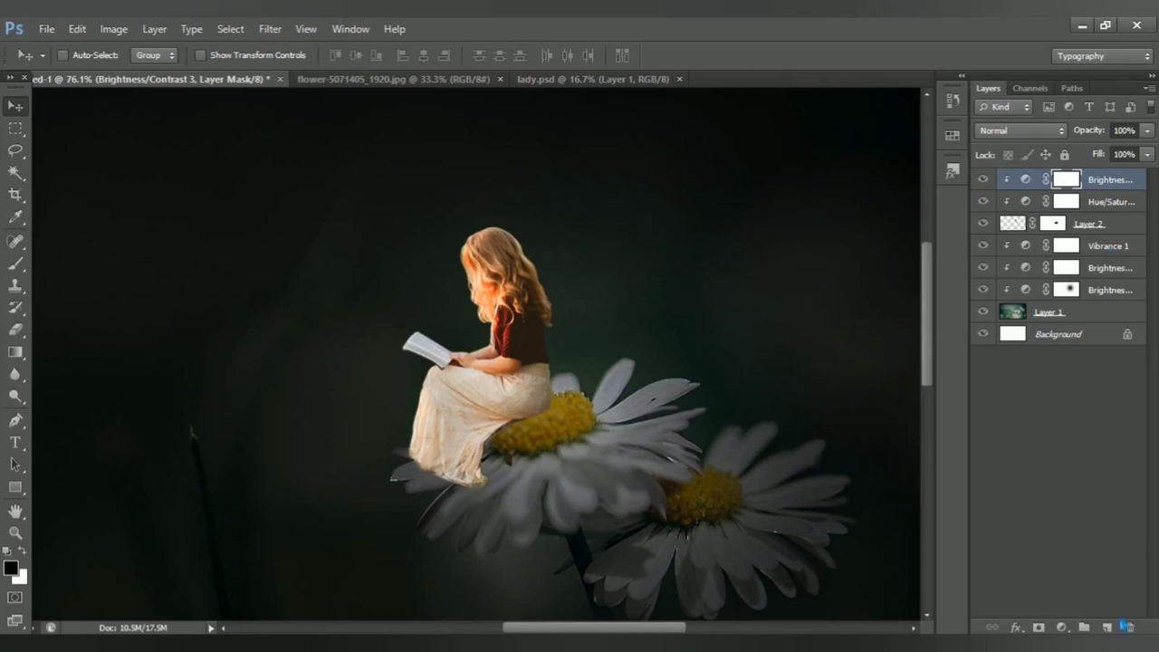
Add a Vibrance layer clipped to the girl at Vibrance +100 and Saturation +26, then zoom to check
click(1062, 627)
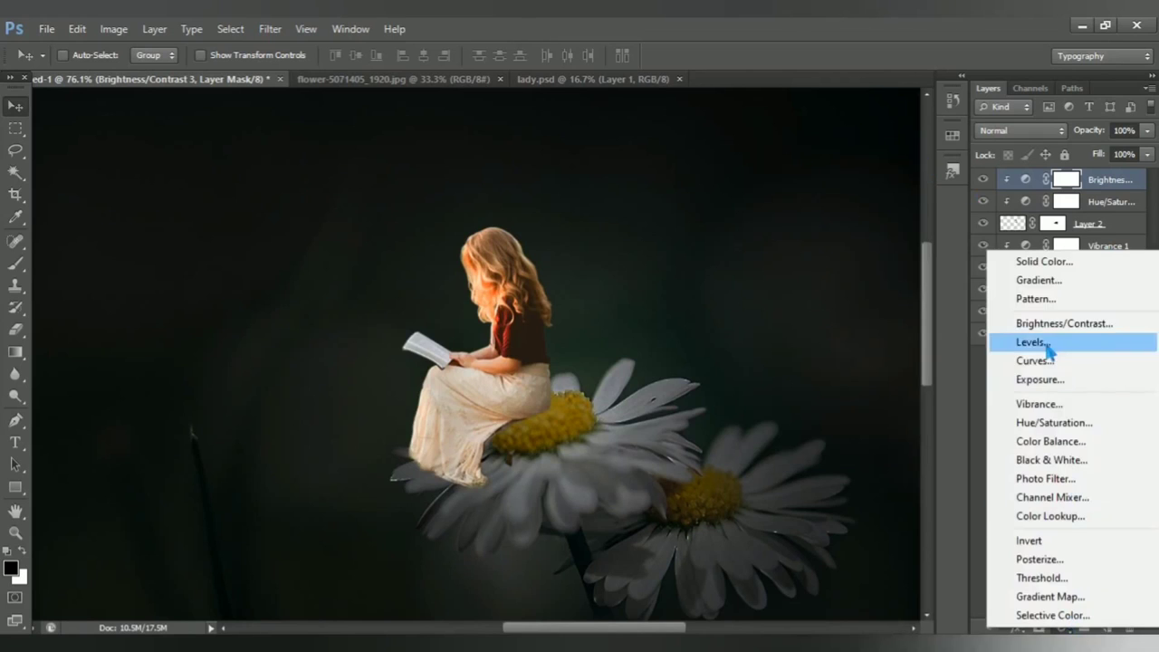
click(1055, 412)
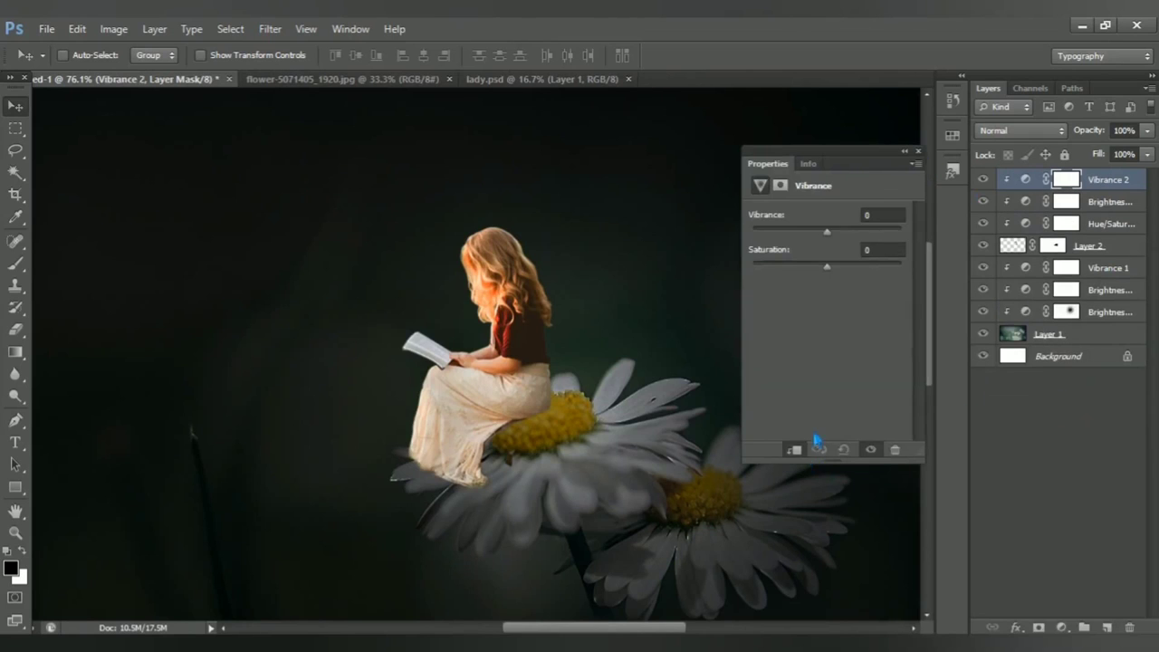
mouse_move(837, 240)
mouse_down()
mouse_move(763, 249)
mouse_move(892, 253)
mouse_move(860, 281)
mouse_up()
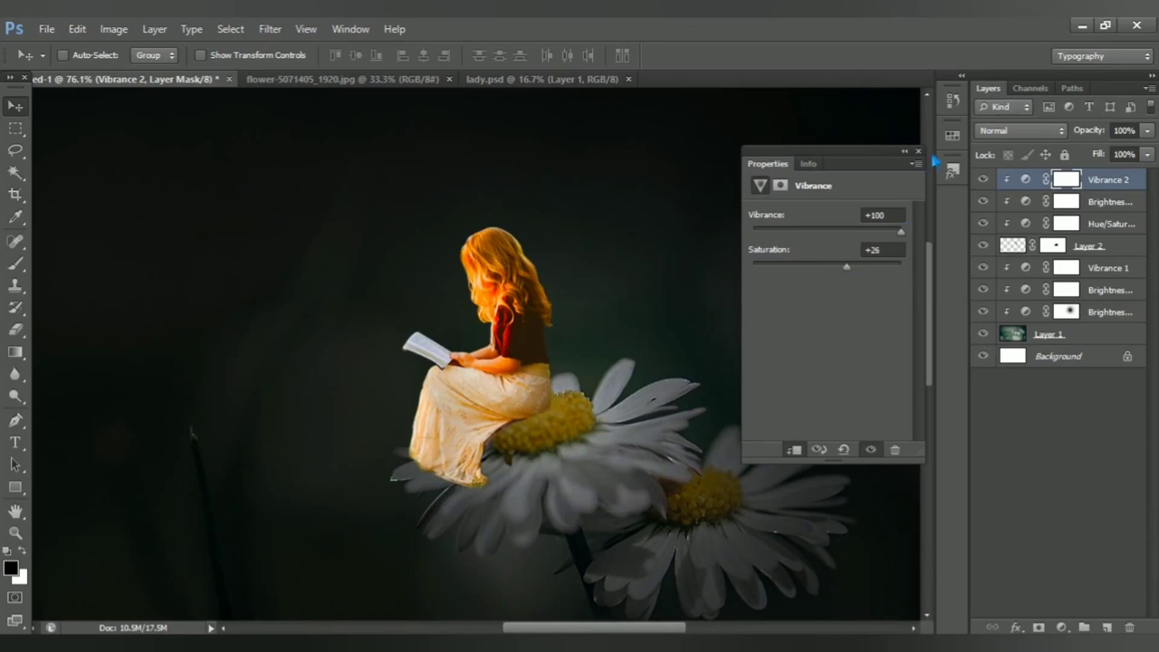
click(918, 151)
scroll(849, 425, down, 2)
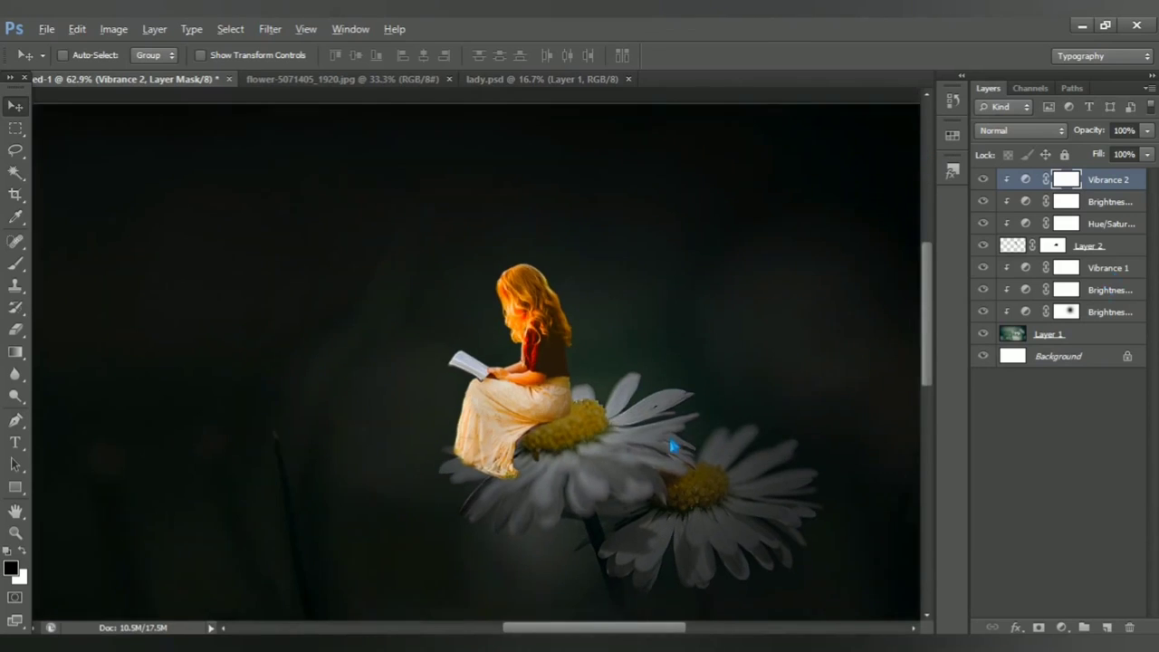
scroll(668, 445, down, 2)
scroll(444, 399, down, 2)
scroll(435, 389, up, 1)
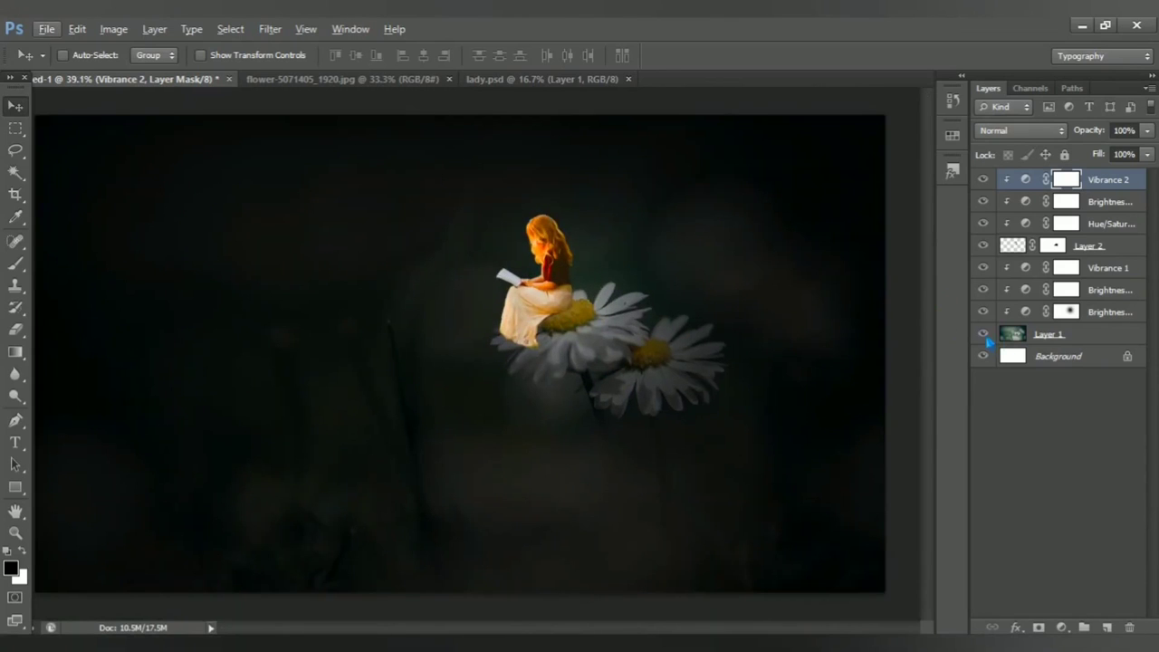
scroll(587, 346, up, 5)
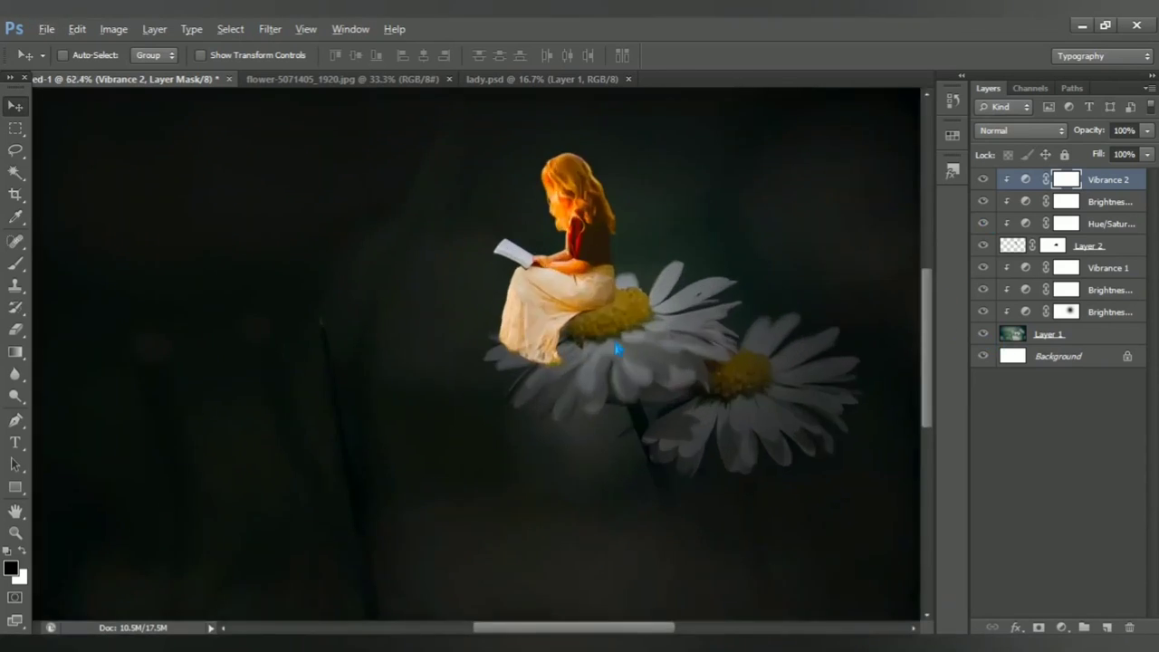
scroll(614, 353, up, 4)
On new Layer 3, paint a soft black shadow with a 446 px brush and place it below the girl
click(1106, 626)
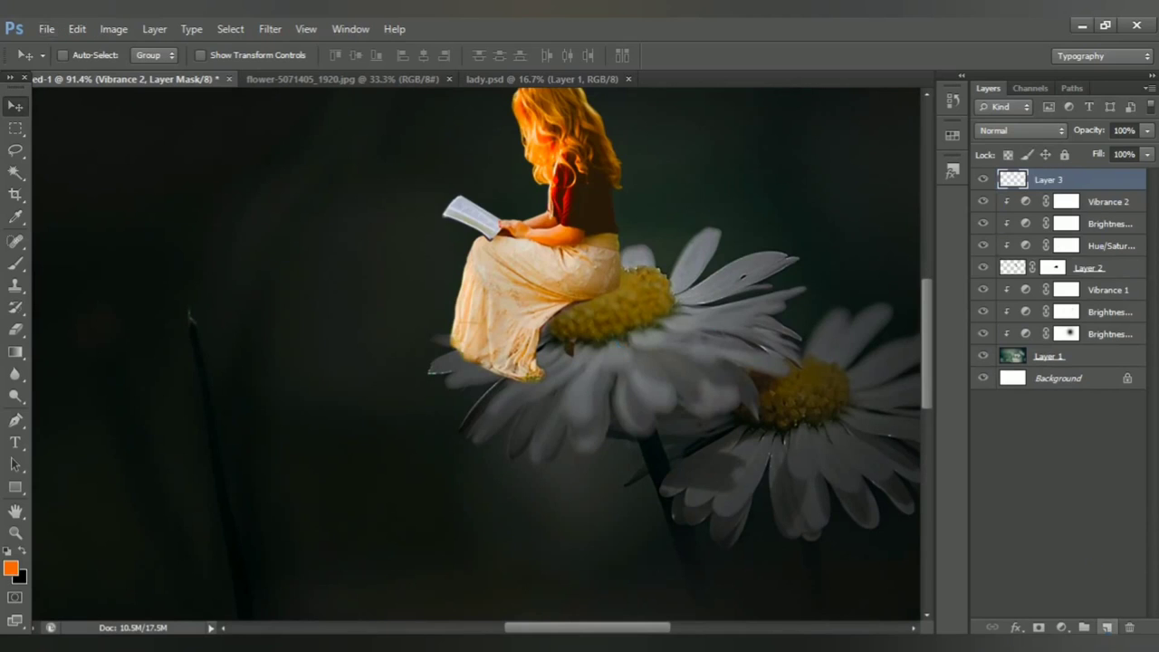
drag(16, 264, 107, 265)
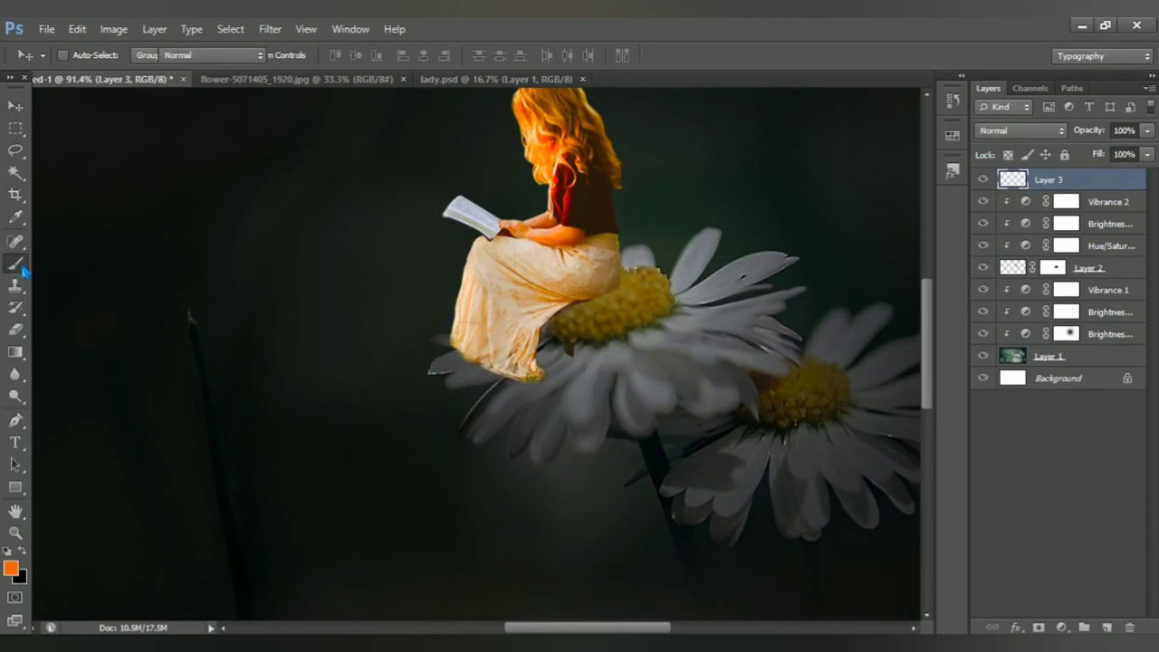
click(20, 578)
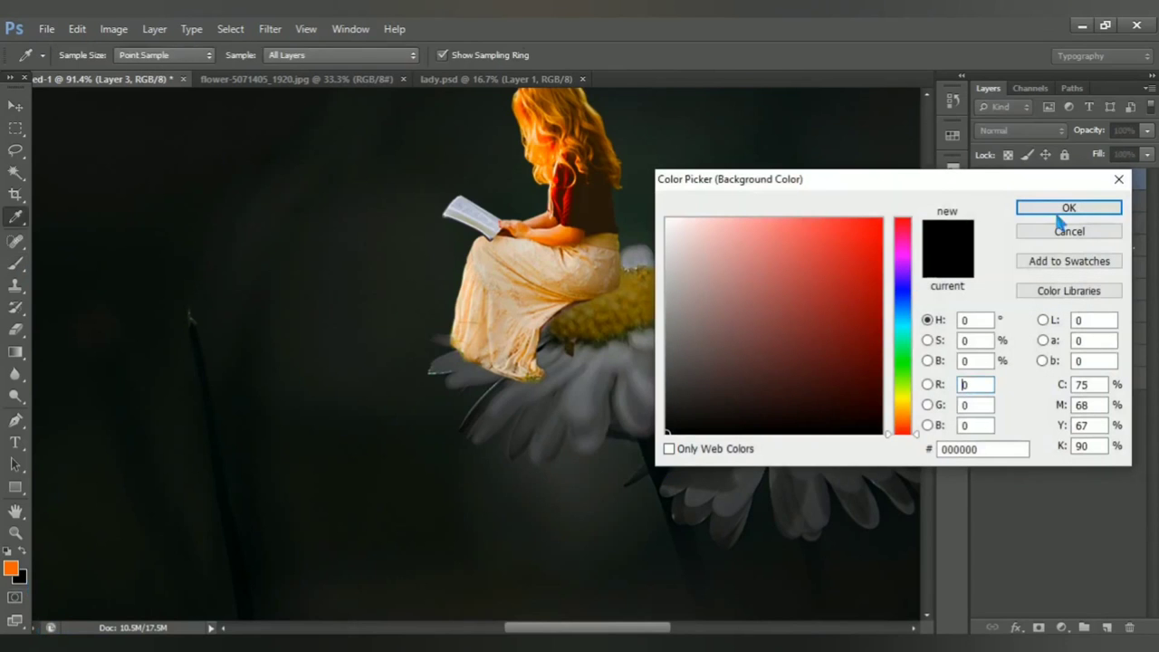
click(1031, 209)
drag(613, 342, 445, 365)
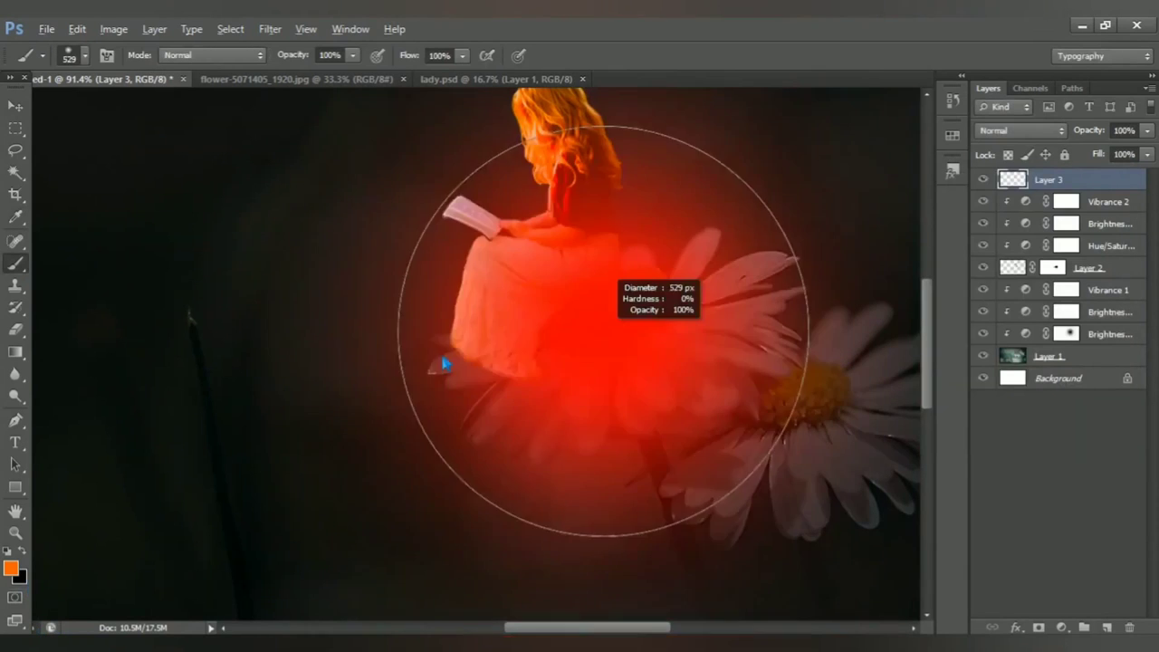
drag(546, 339, 569, 337)
click(568, 336)
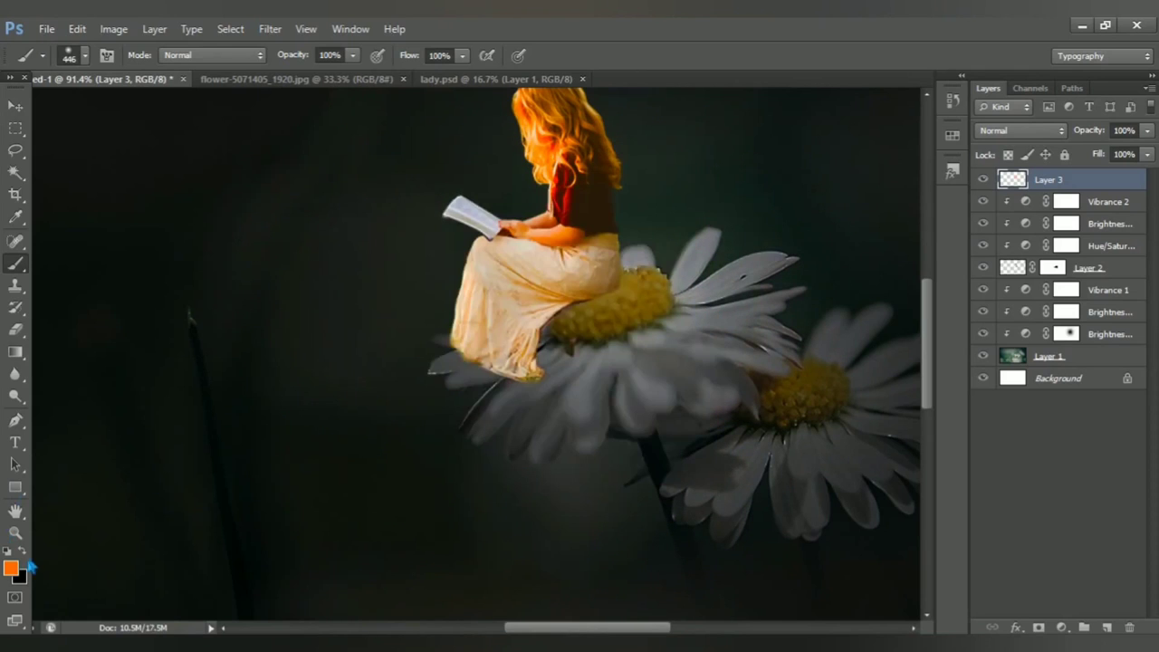
key(x)
click(551, 328)
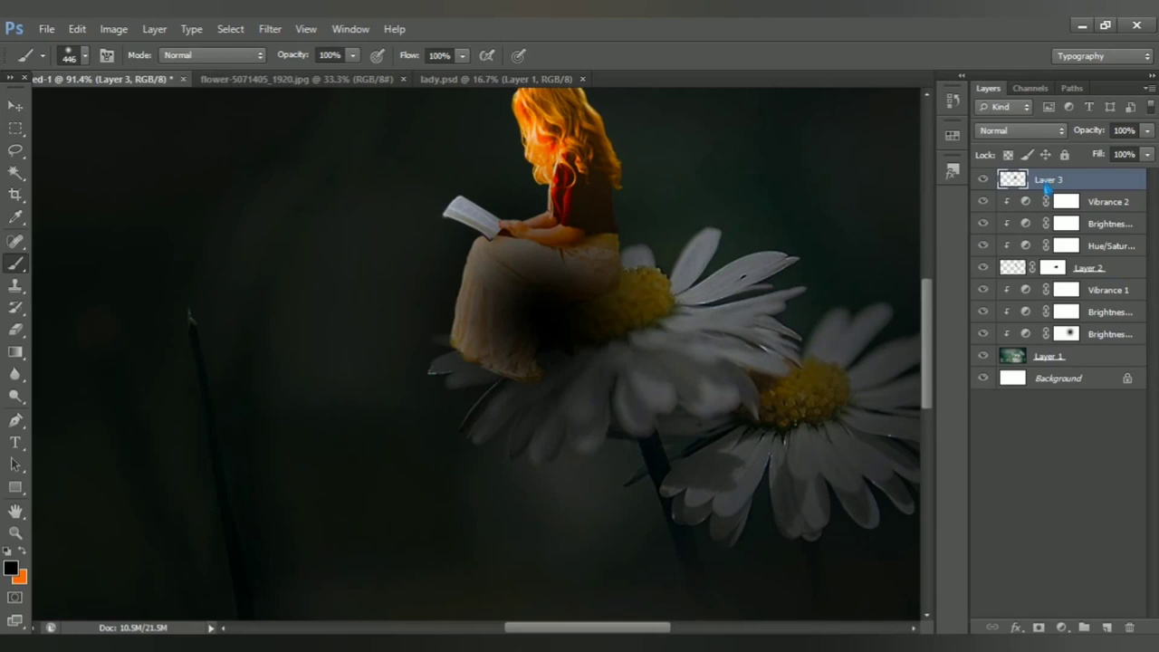
drag(1047, 181, 1048, 279)
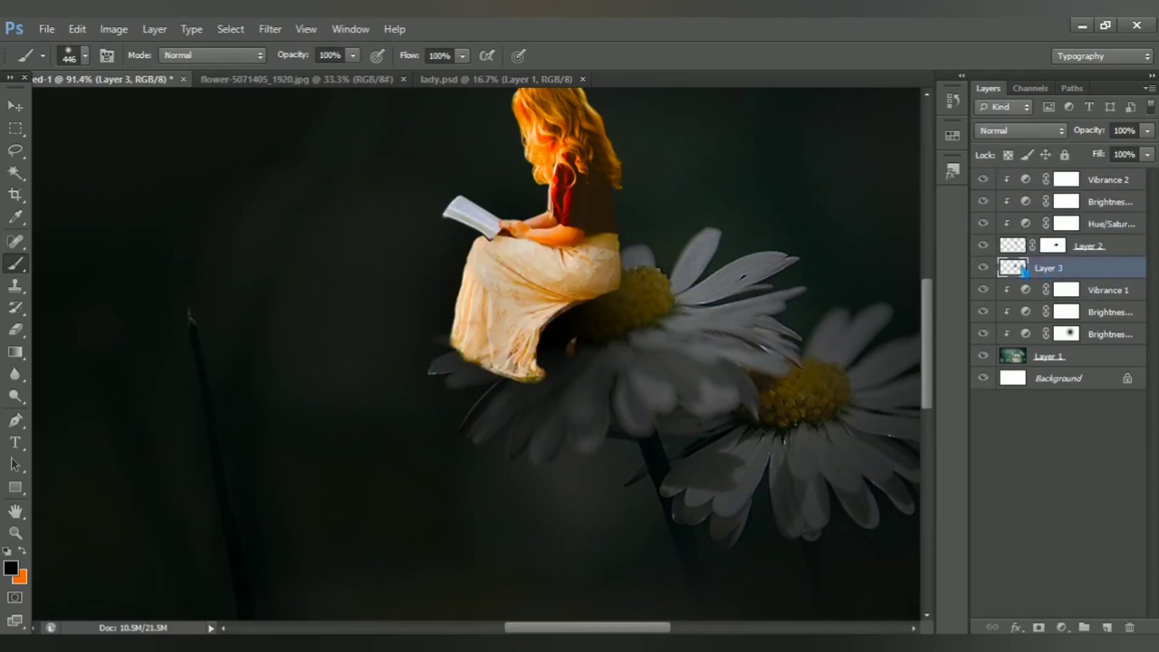
Show the shadow layer and widen it to about 113%
click(984, 269)
key(ctrl+t)
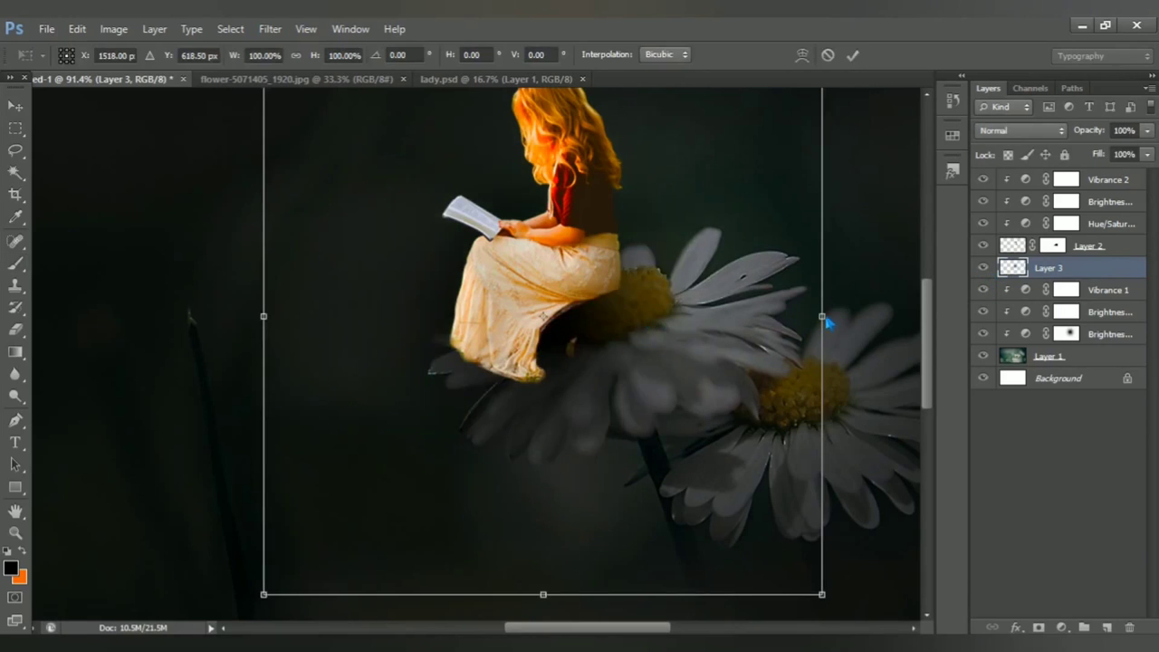
drag(825, 317, 900, 320)
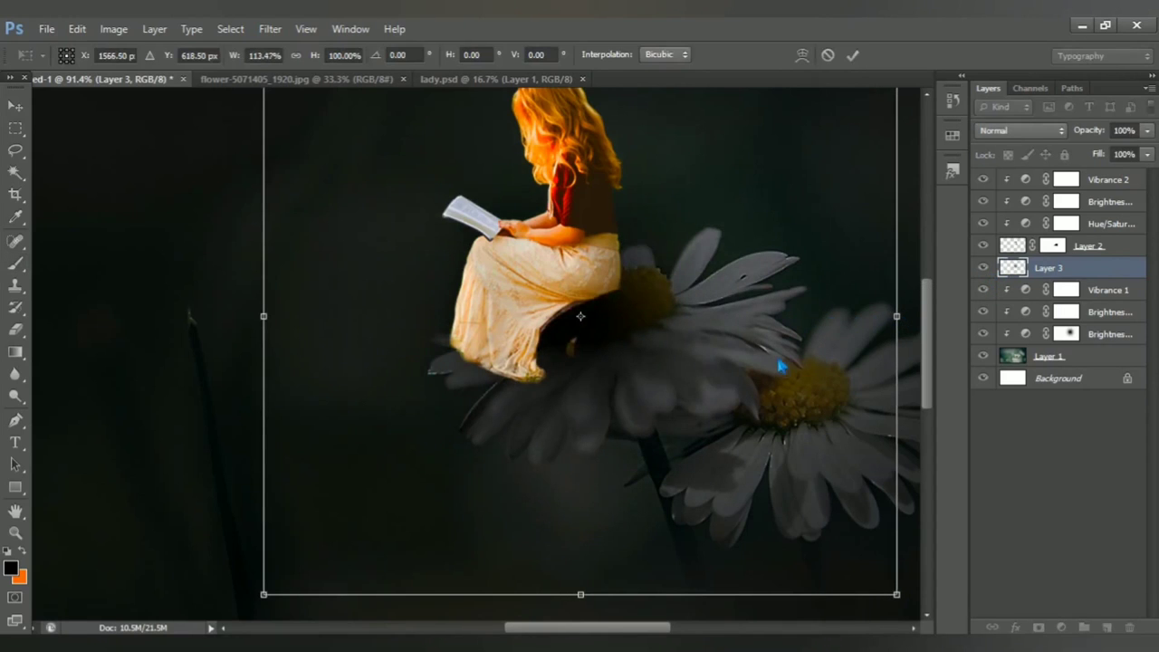
drag(776, 367, 779, 362)
key(Return)
Add a layer mask to Layer 3 and paint away the shadow over the lower-right petals with a 287 px brush
key(b)
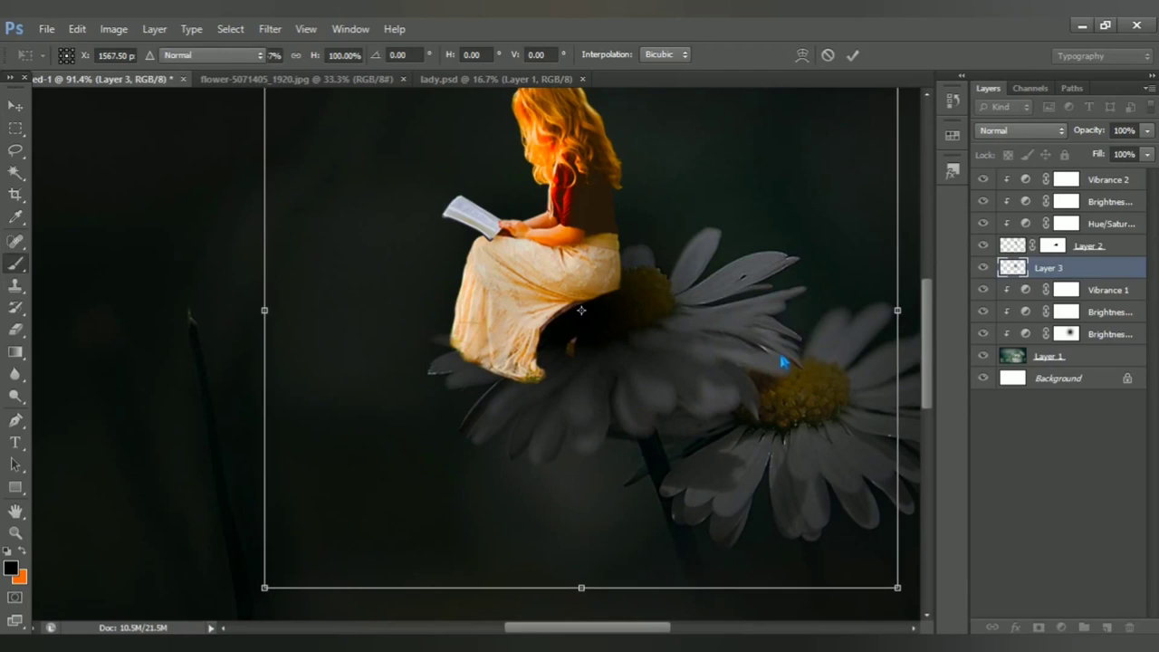
scroll(579, 308, down, 2)
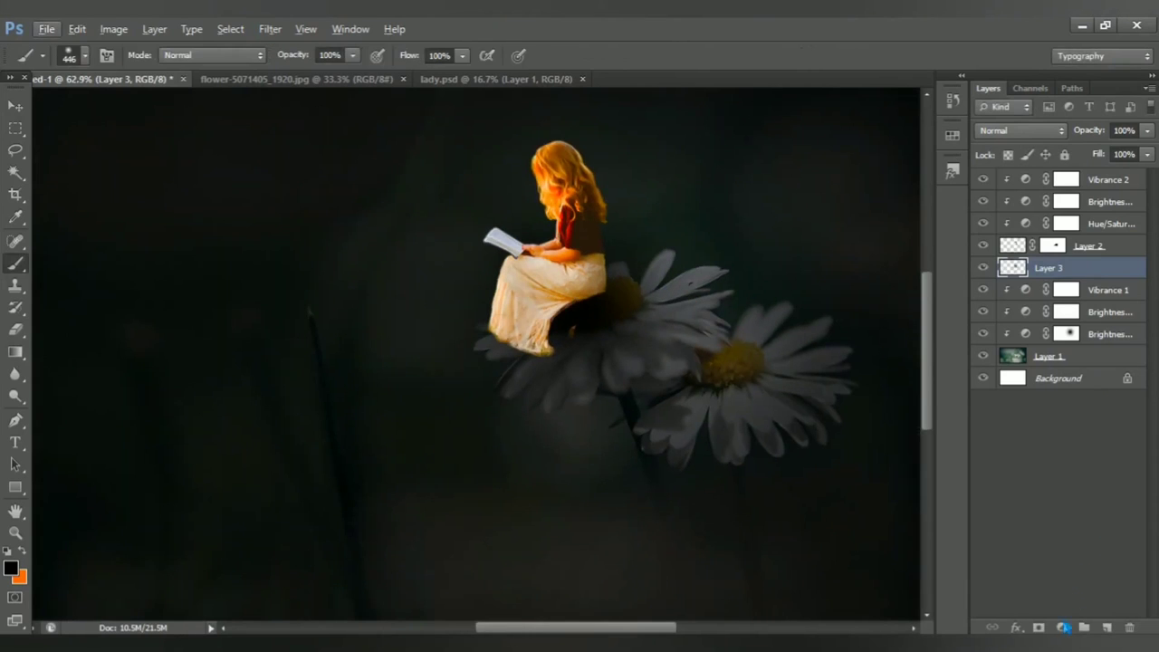
click(1039, 628)
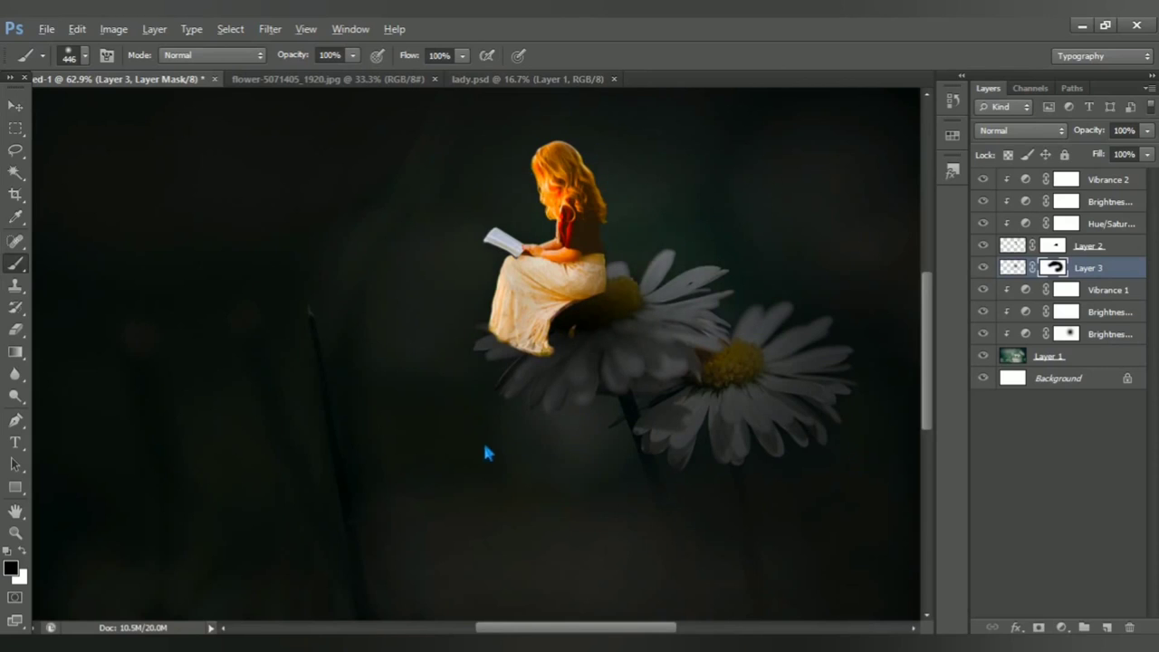
drag(485, 453, 425, 387)
mouse_move(538, 502)
mouse_down()
mouse_move(676, 430)
mouse_move(704, 275)
mouse_move(715, 487)
mouse_up()
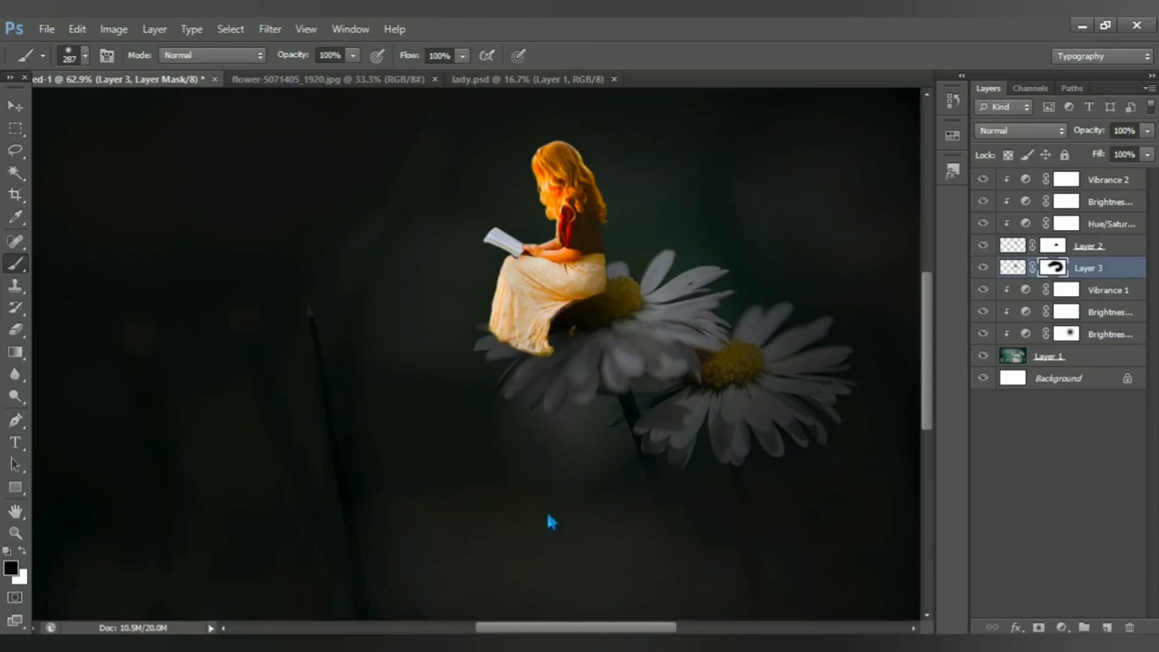
Switch to the Move tool and select the Vibrance 2 layer
key(v)
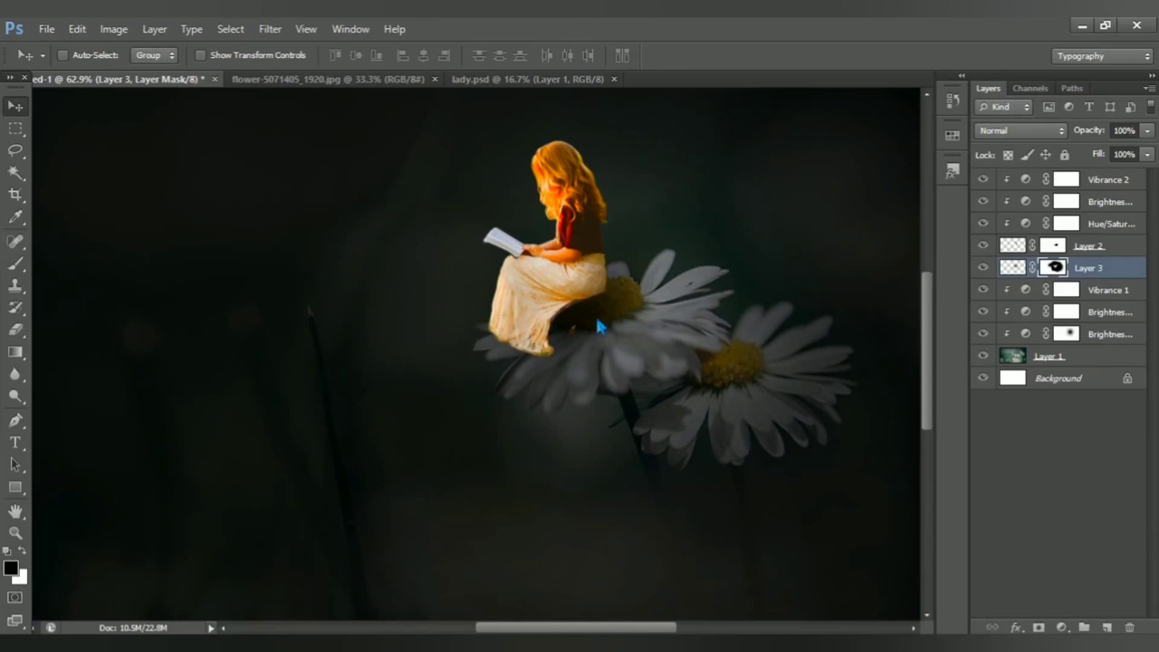
scroll(584, 321, down, 3)
scroll(584, 320, up, 1)
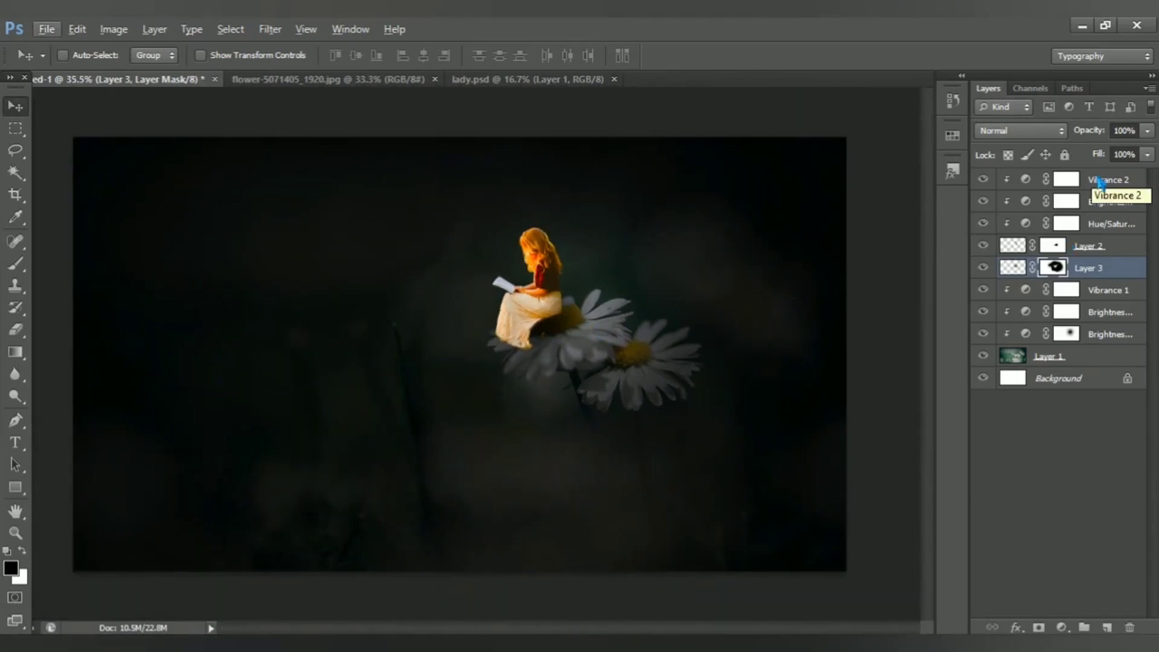
click(1101, 182)
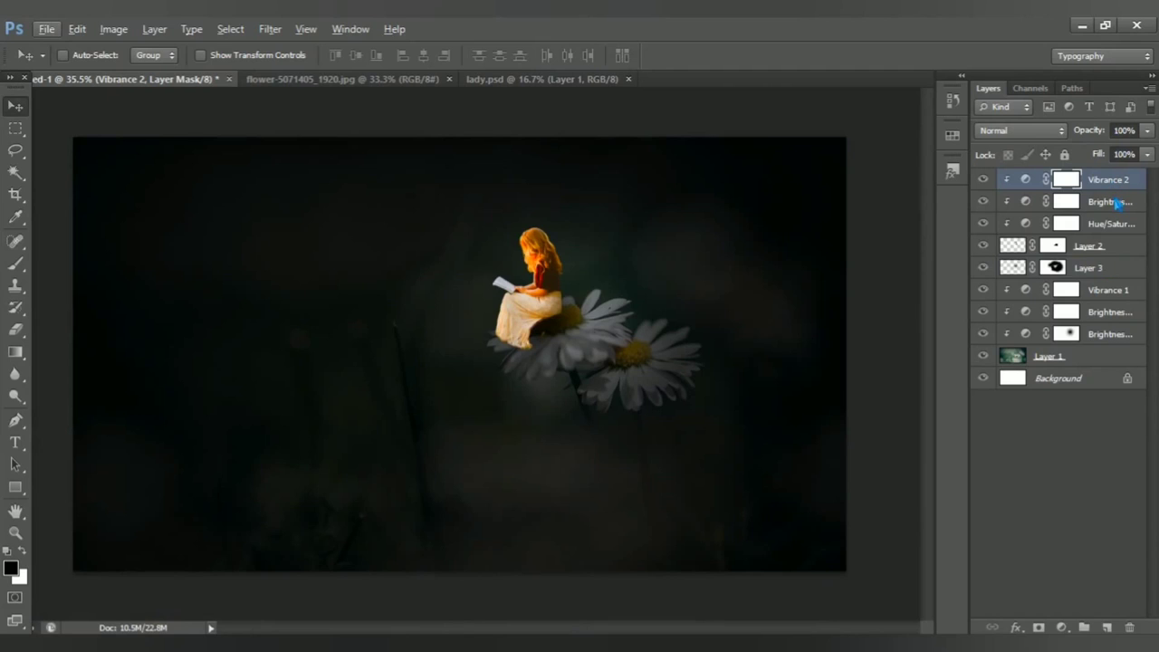
Open the kerosene lamp PNG image in Photoshop
click(47, 29)
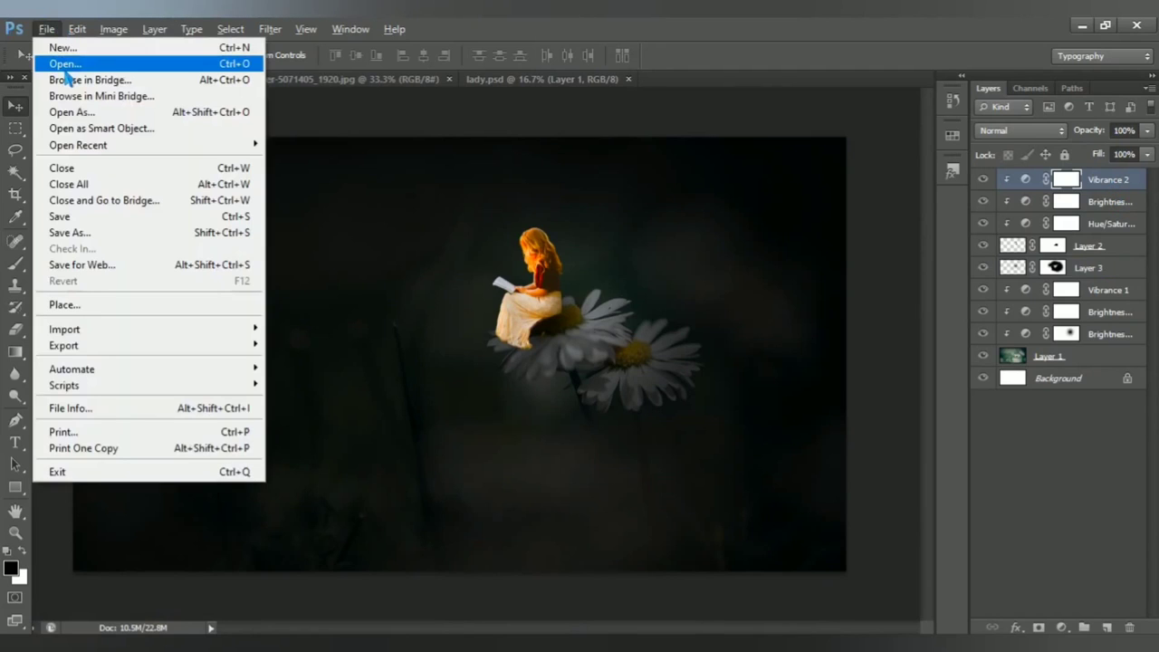
click(71, 63)
click(377, 152)
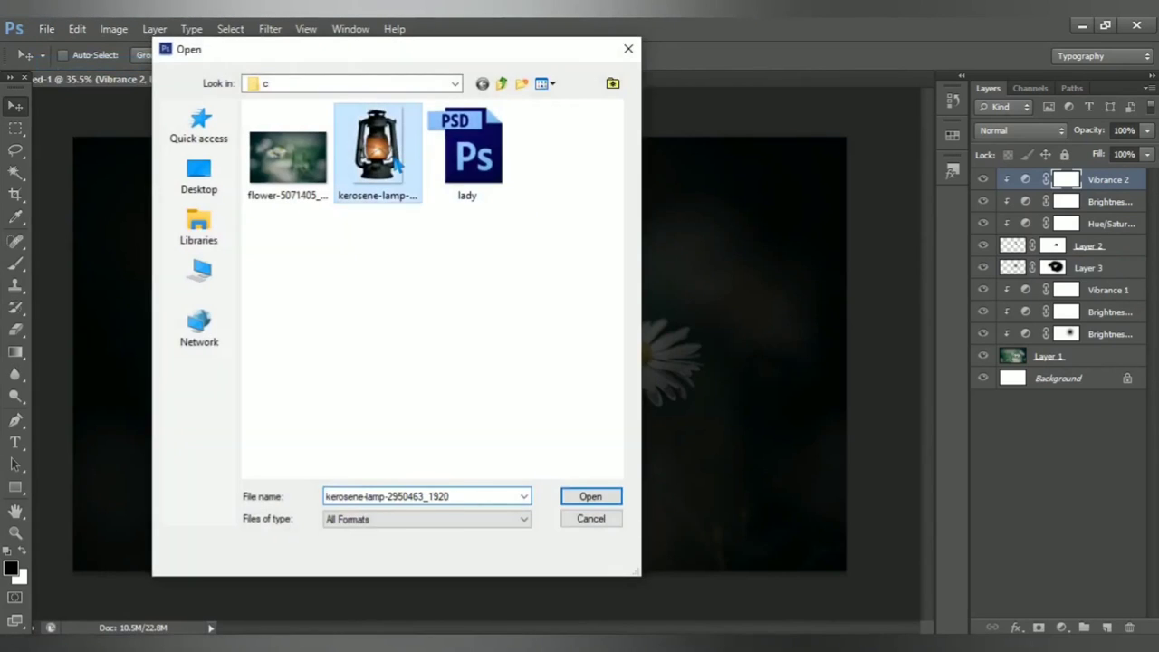
click(589, 497)
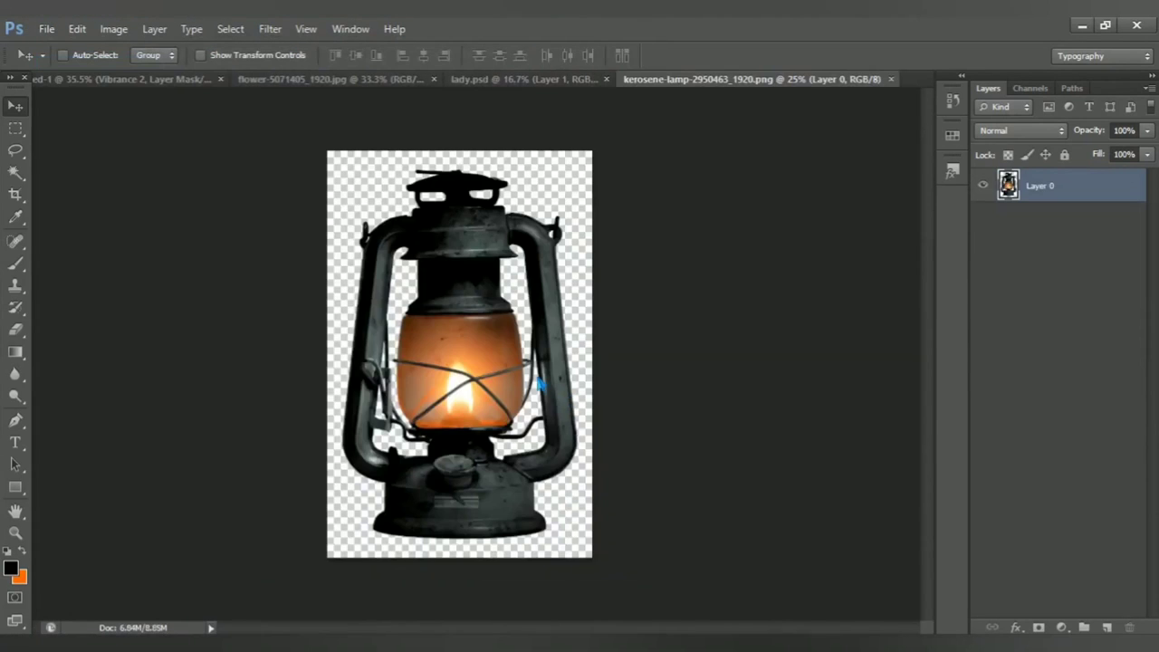
Drag the lamp into the composite, release its clipping mask, and scale it to about 6.4%
mouse_move(466, 391)
mouse_down()
mouse_move(392, 317)
mouse_move(403, 335)
mouse_up()
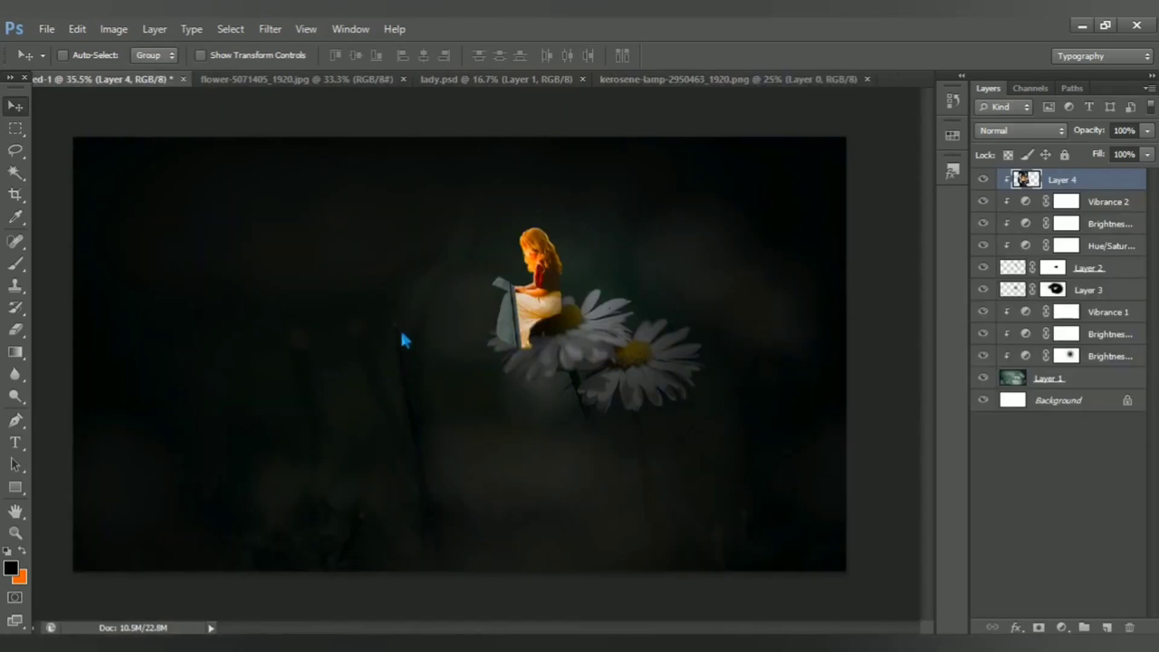
alt+click(1026, 199)
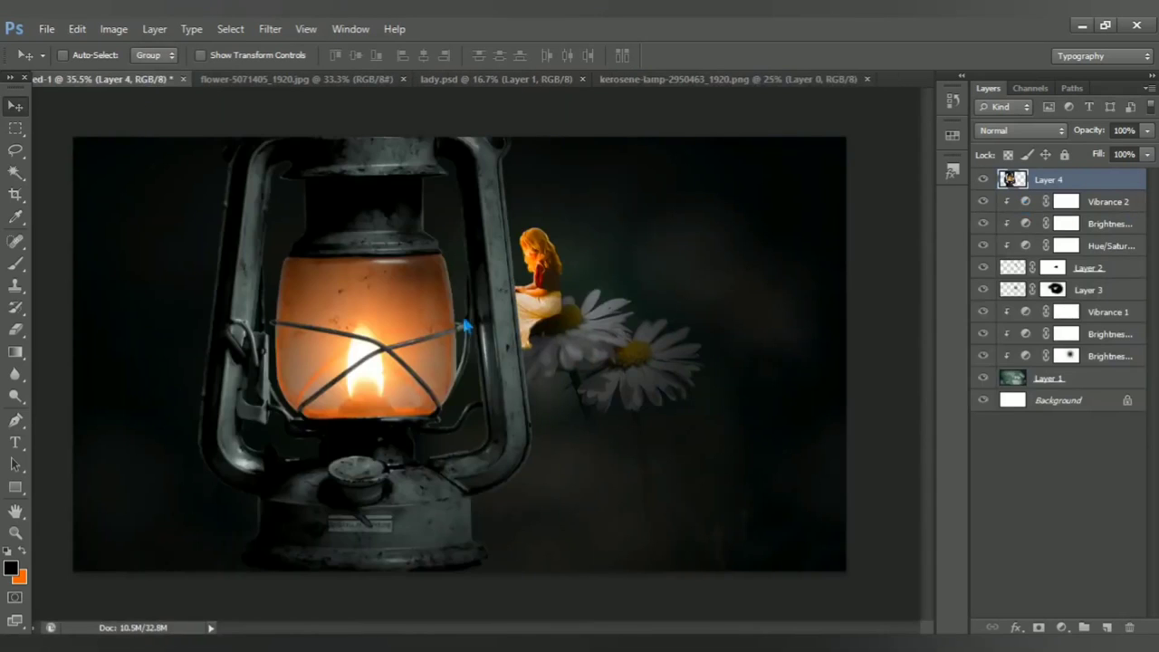
drag(464, 326, 509, 463)
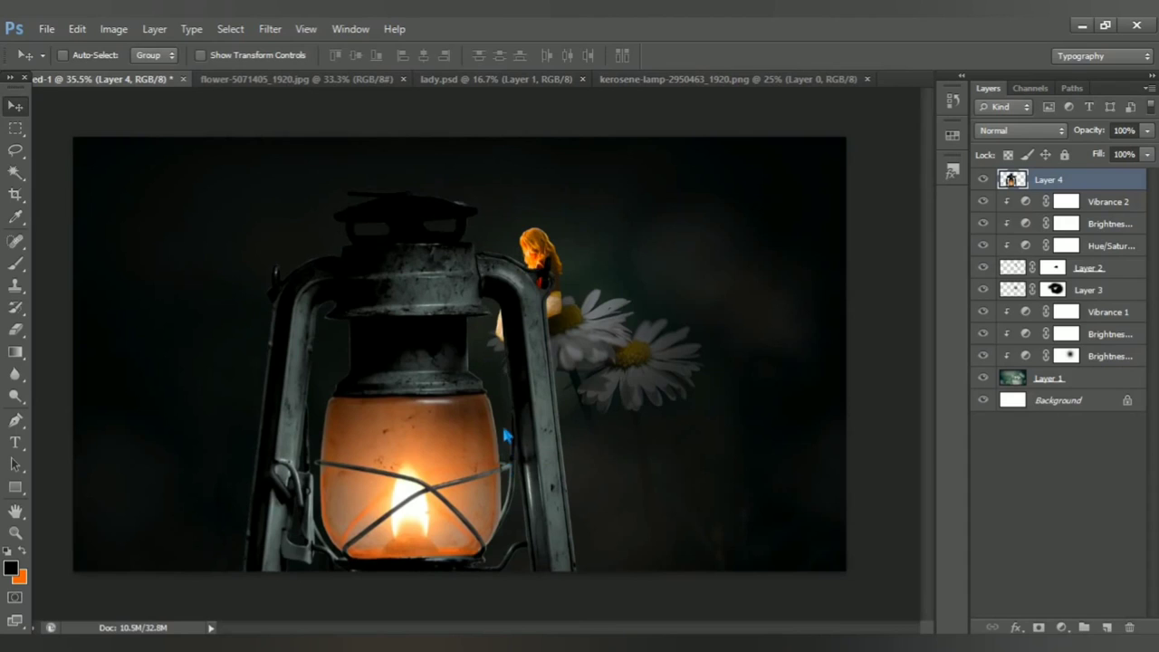
key(ctrl+t)
mouse_move(584, 202)
mouse_down()
mouse_move(418, 468)
mouse_move(409, 460)
mouse_move(419, 465)
mouse_up()
Commit the lamp's scale and move it above and left of the girl
scroll(419, 462, up, 2)
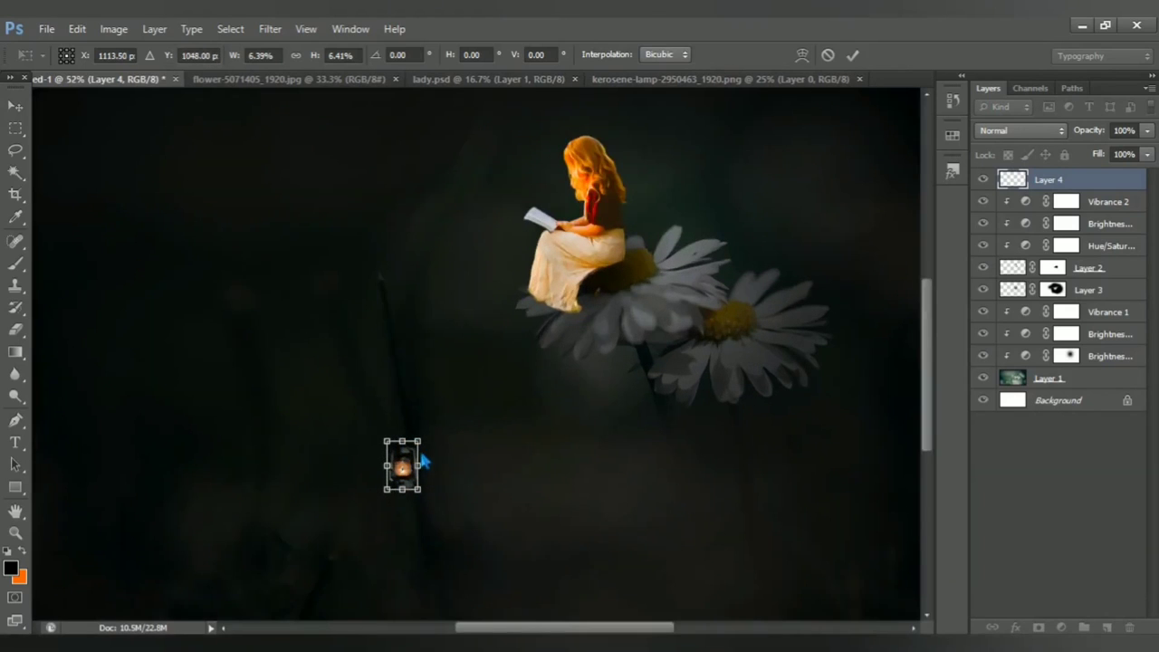
key(alt+space)
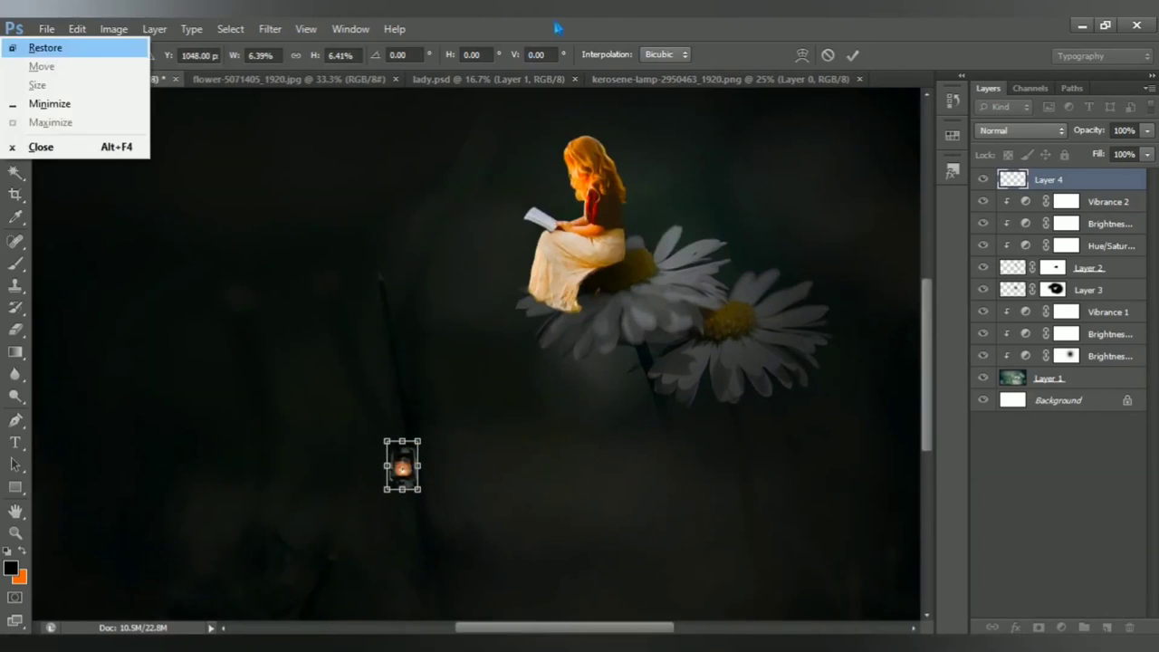
key(Escape)
key(Return)
mouse_move(414, 467)
mouse_down()
mouse_move(487, 235)
mouse_move(485, 120)
mouse_up()
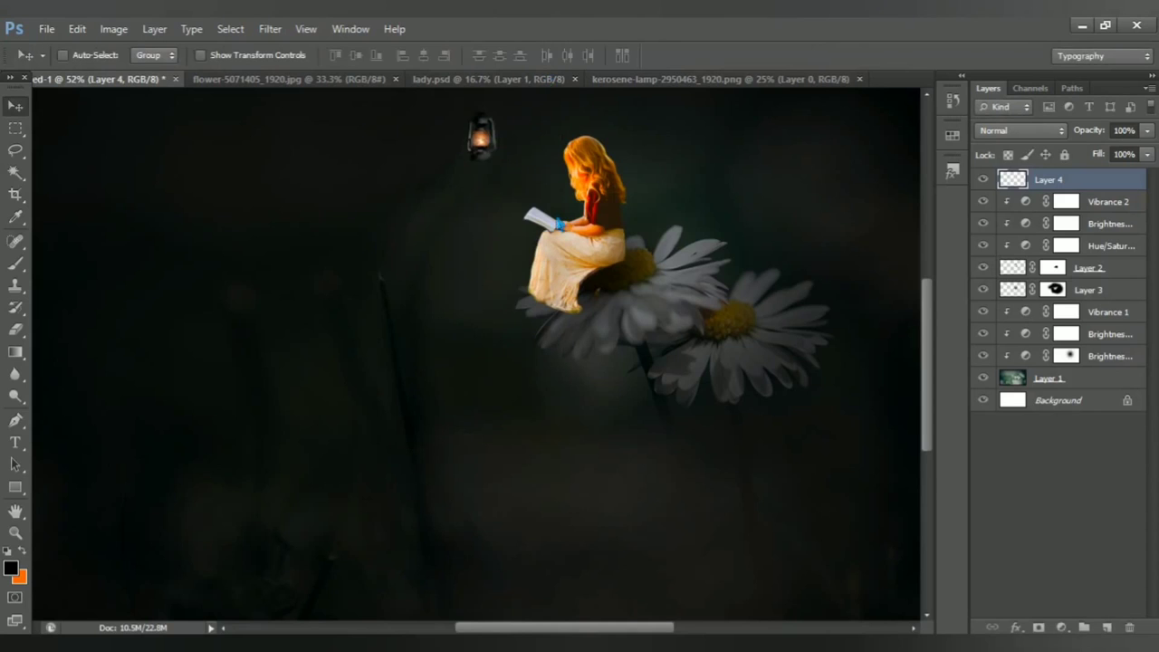
scroll(489, 362, up, 5)
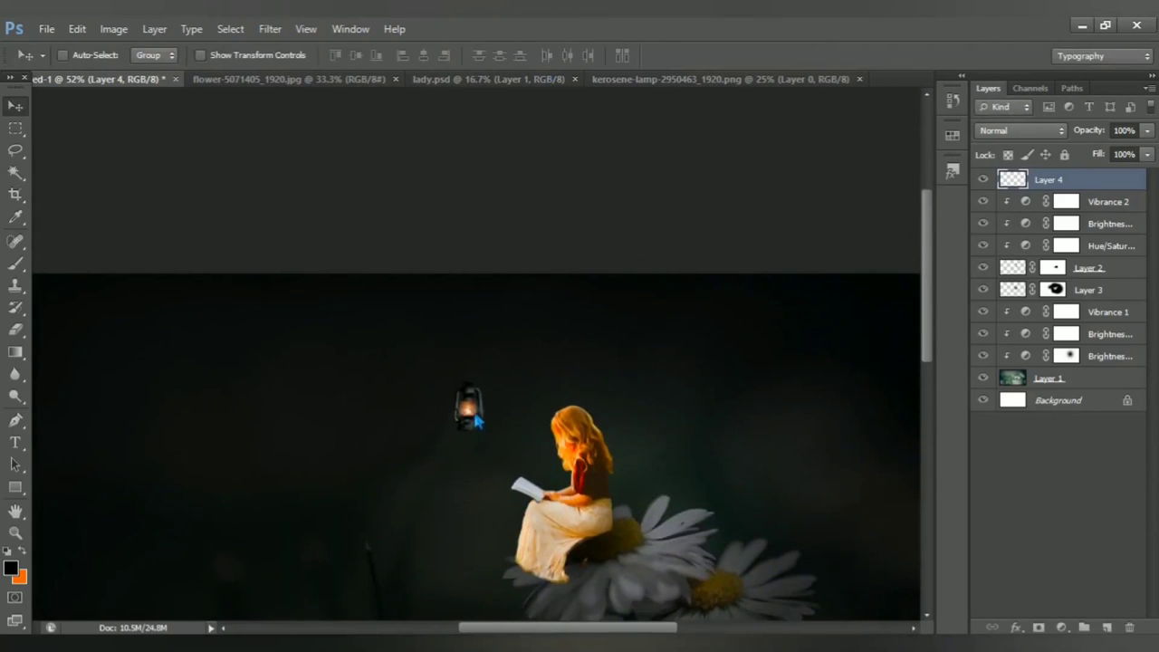
drag(477, 421, 487, 359)
Rotate the lamp about 11.9° clockwise and apply the transform
key(ctrl+t)
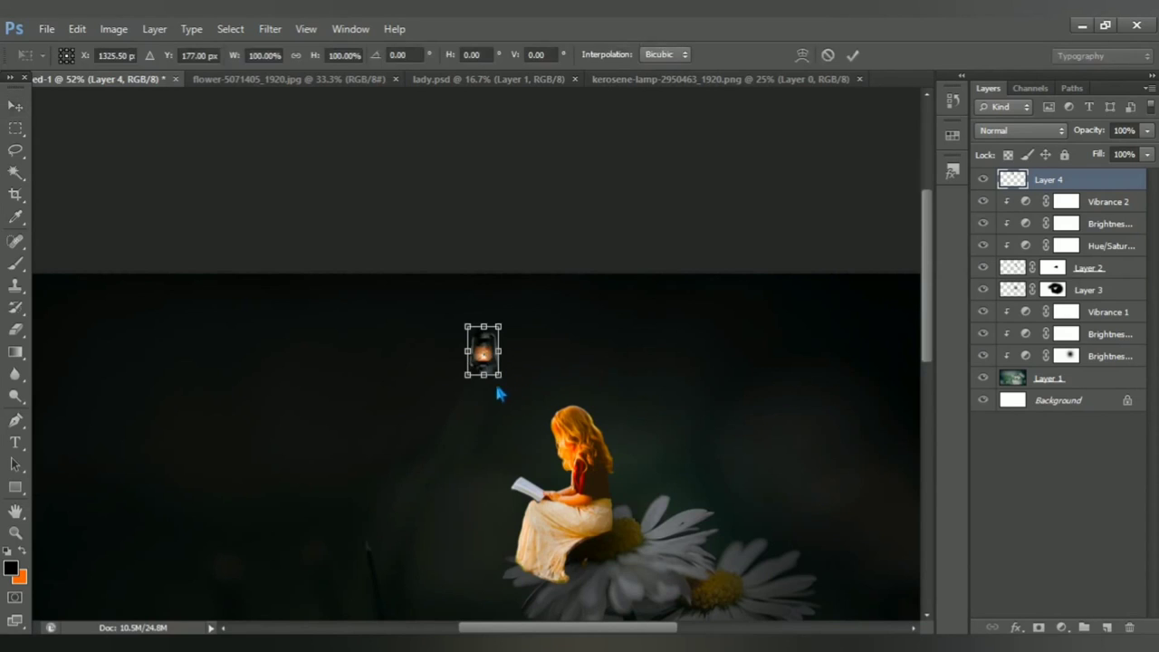
drag(515, 398, 508, 407)
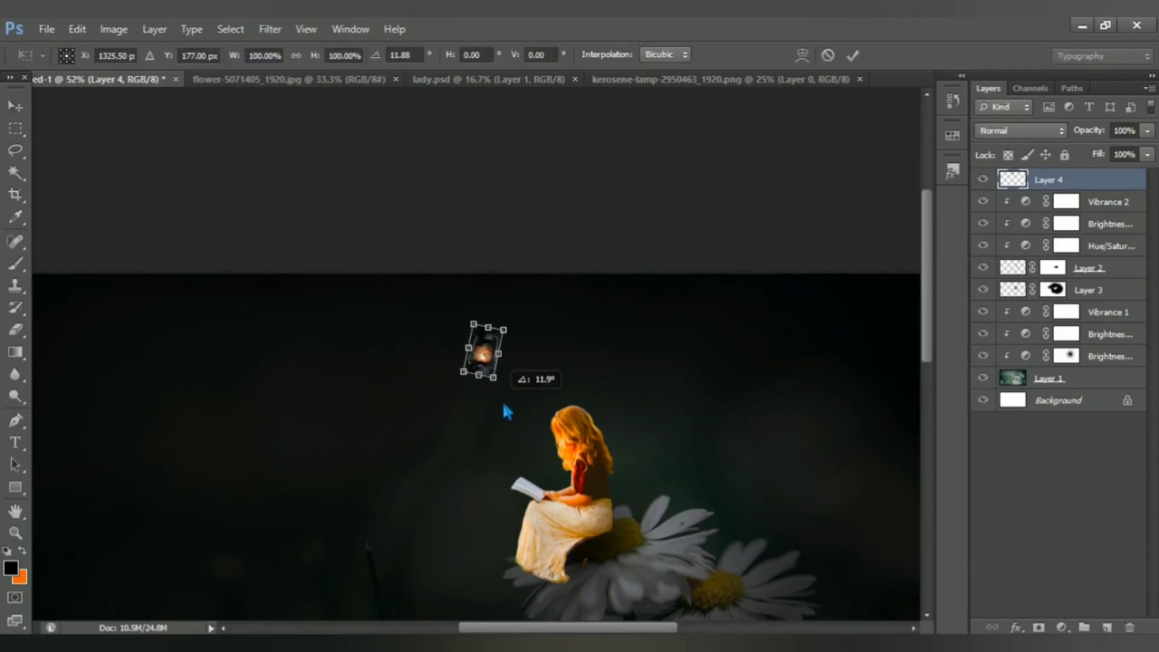
key(Return)
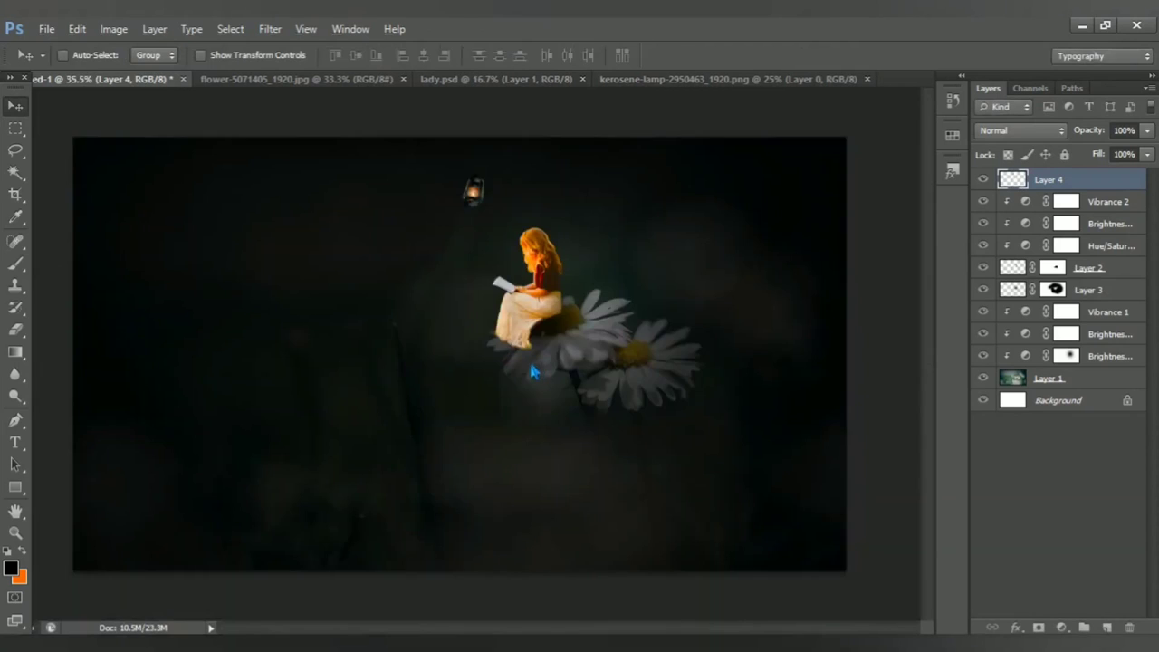
drag(535, 370, 492, 196)
drag(528, 243, 534, 310)
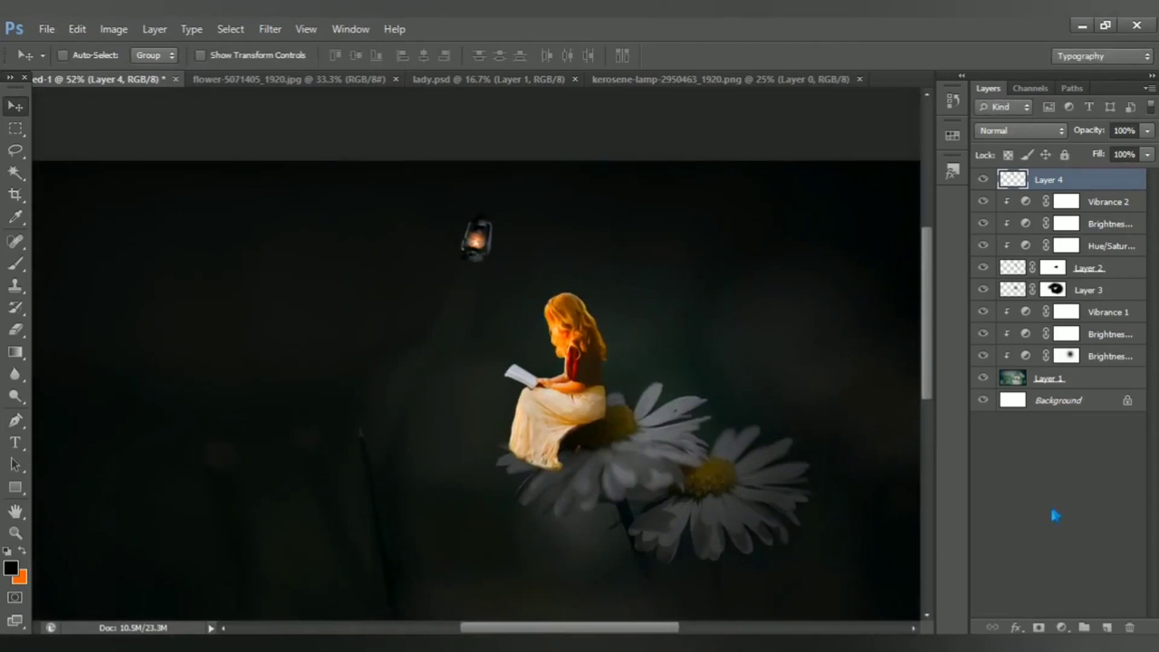
Add a Brightness/Contrast layer clipped to the lamp with Brightness 117 and Contrast -9
click(1063, 626)
click(1051, 323)
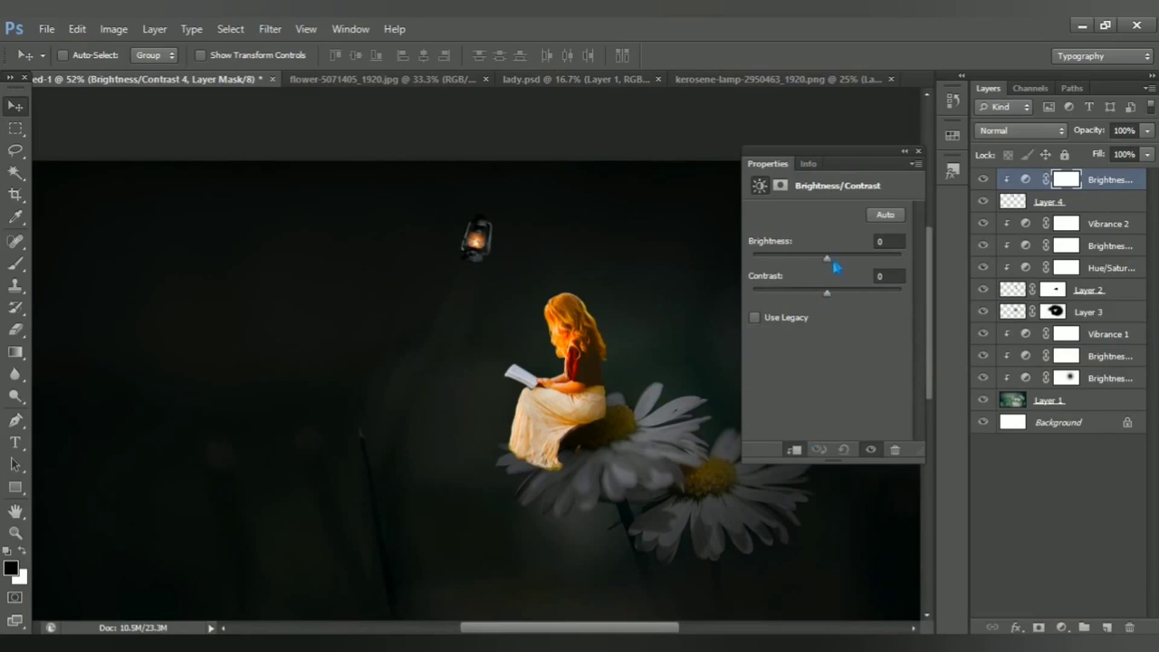
drag(828, 259, 886, 259)
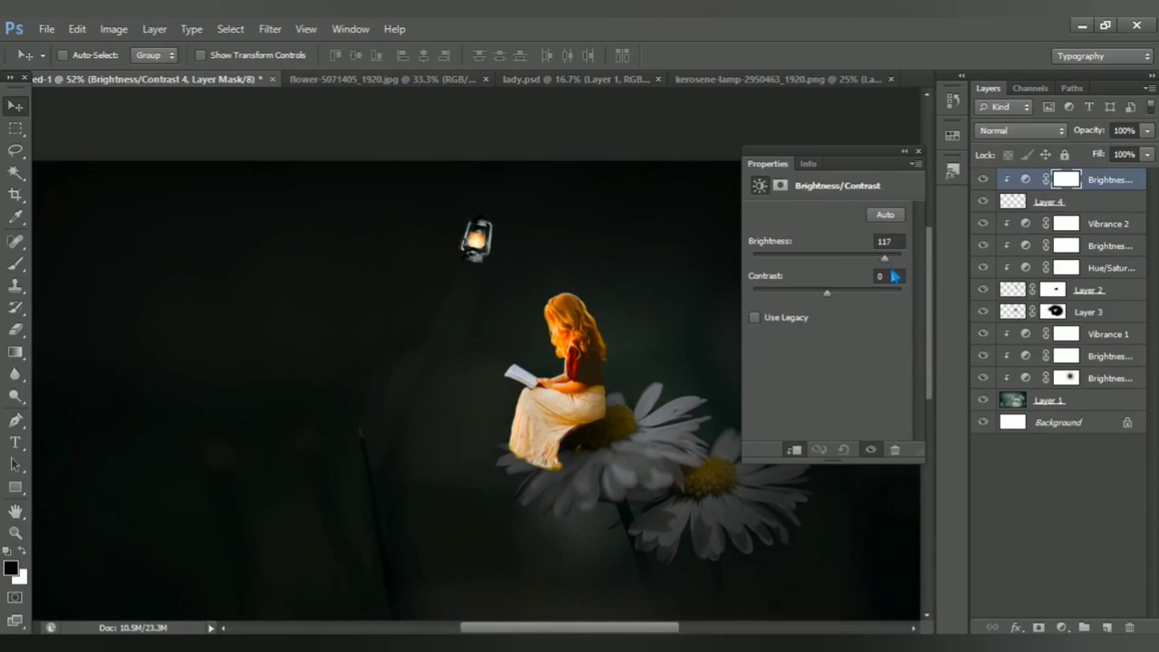
drag(836, 303, 831, 303)
click(952, 170)
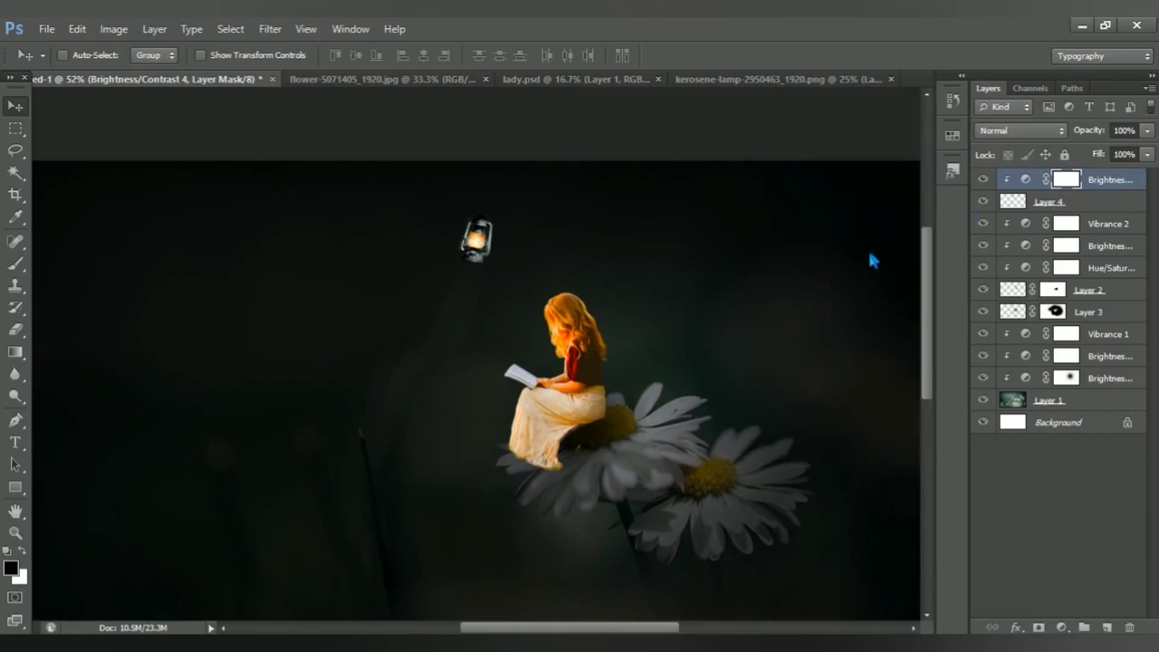
scroll(543, 413, down, 1)
scroll(461, 187, up, 1)
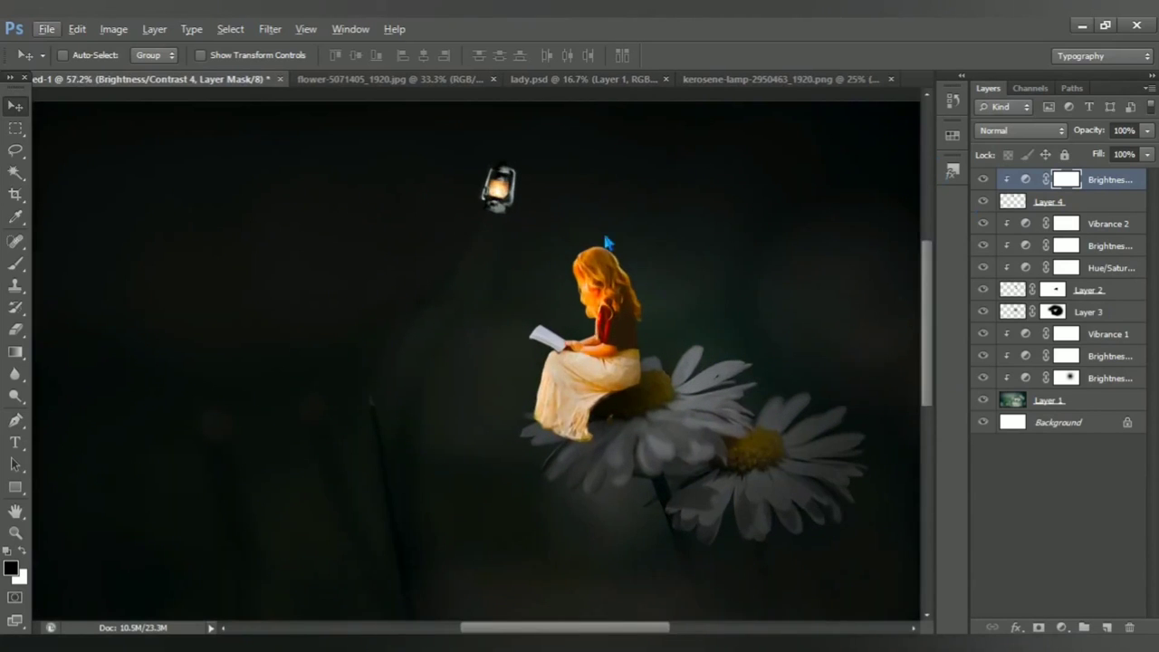
scroll(593, 319, up, 1)
Add a new layer above Vibrance 2 and select a thin diagonal path from lamp to daisy
click(1066, 227)
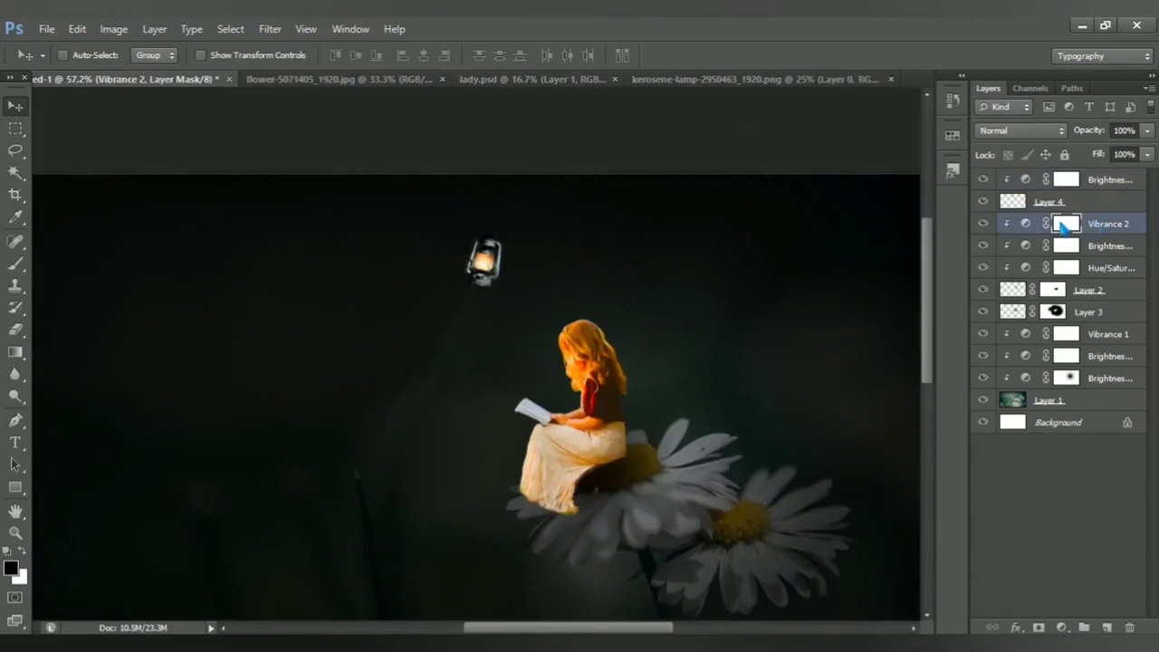
click(1107, 627)
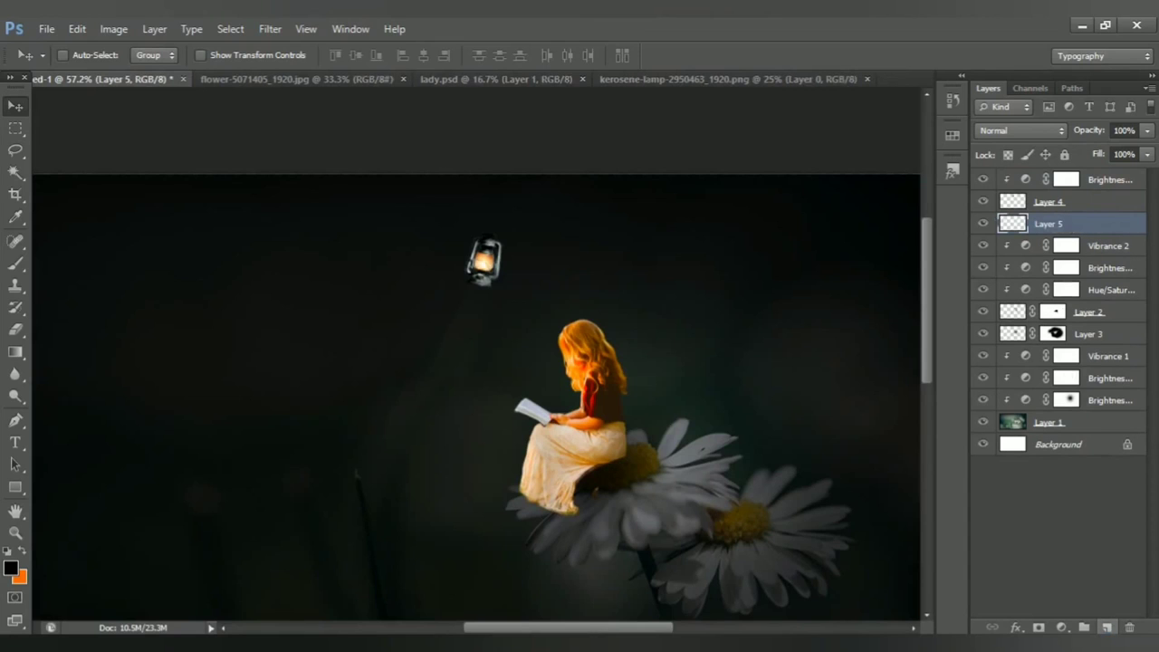
key(p)
scroll(491, 251, up, 2)
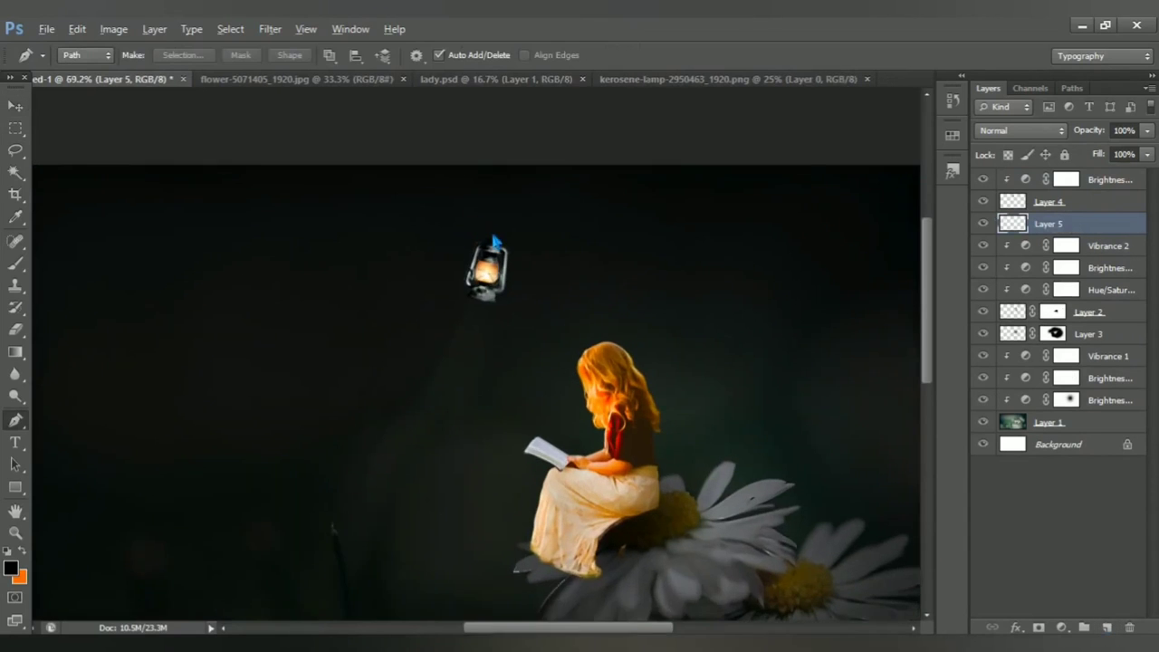
click(496, 279)
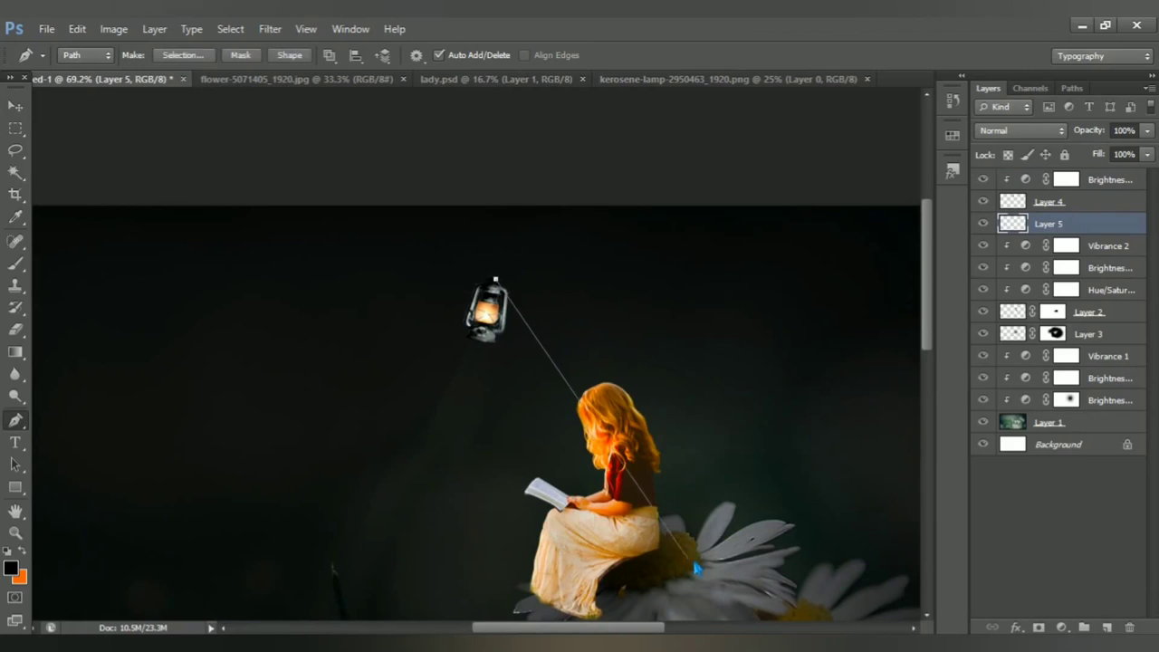
click(687, 548)
click(498, 281)
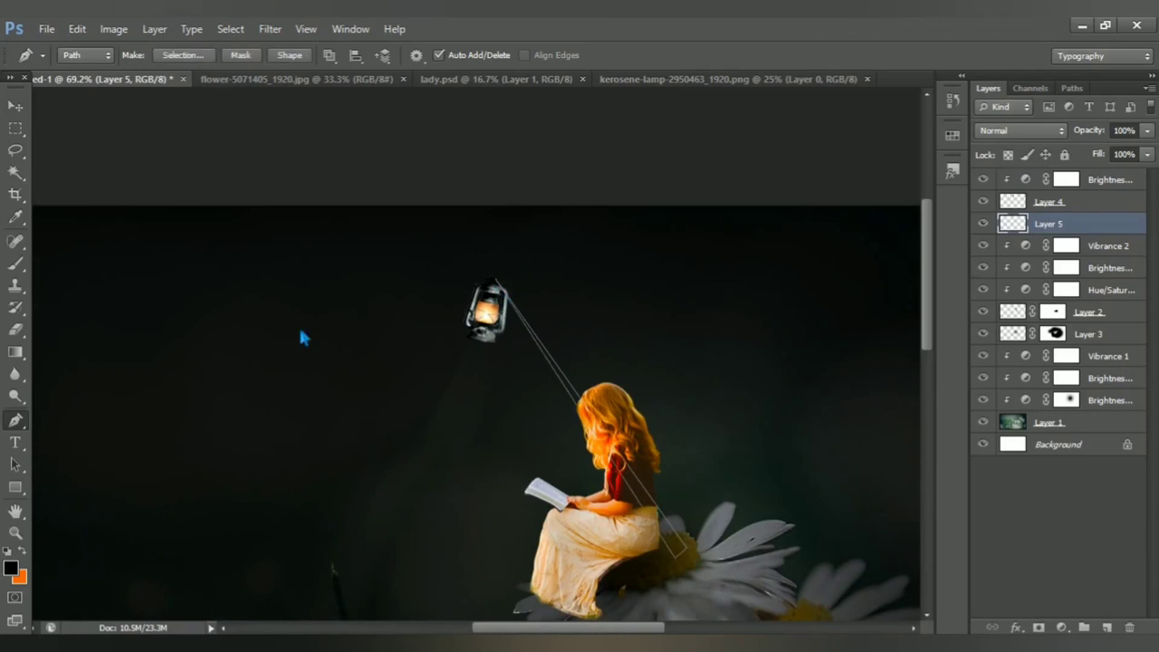
key(ctrl+Return)
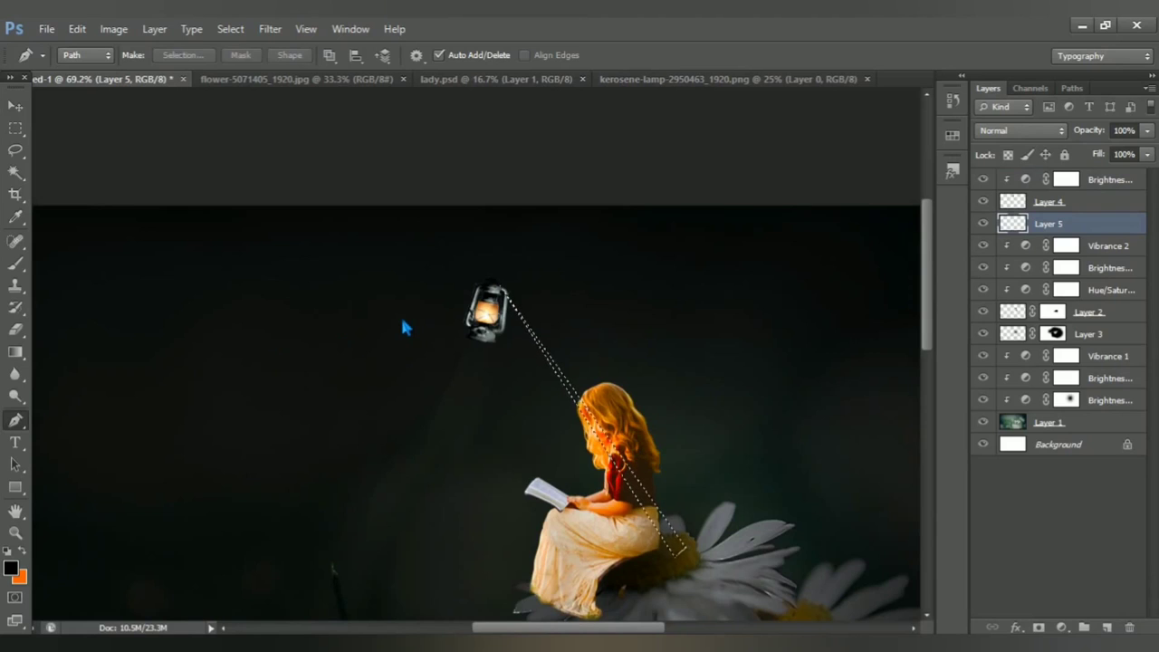
Paint the selected strip solid black, deselect, and move Layer 5 below Layer 3
key(x)
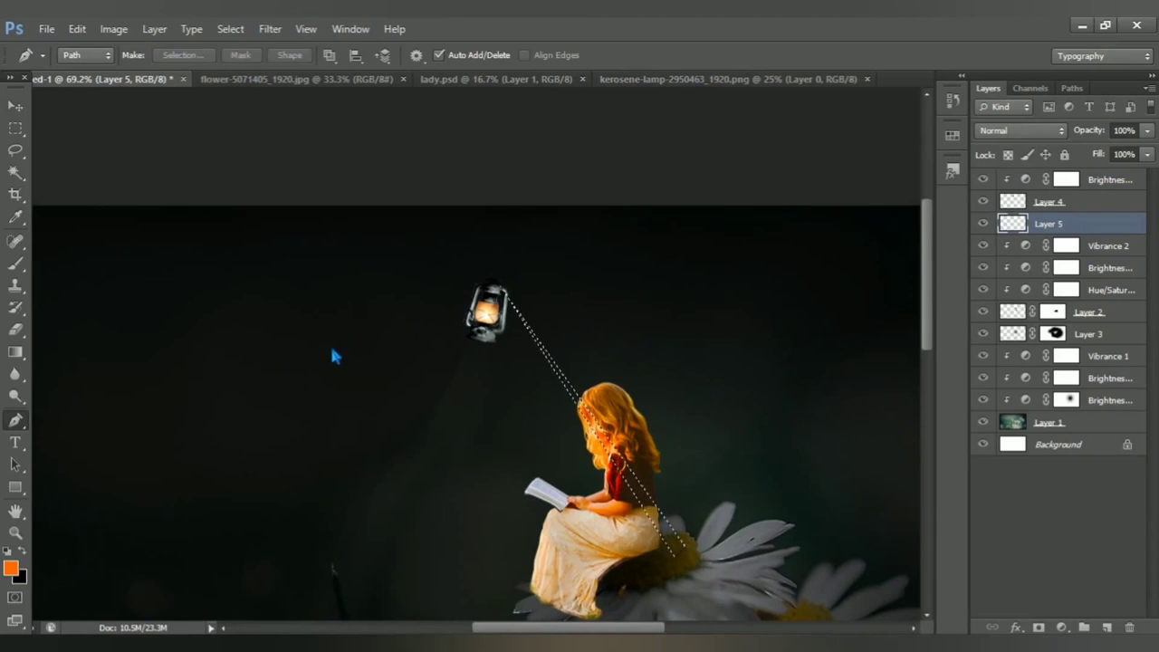
click(16, 263)
right_click(15, 263)
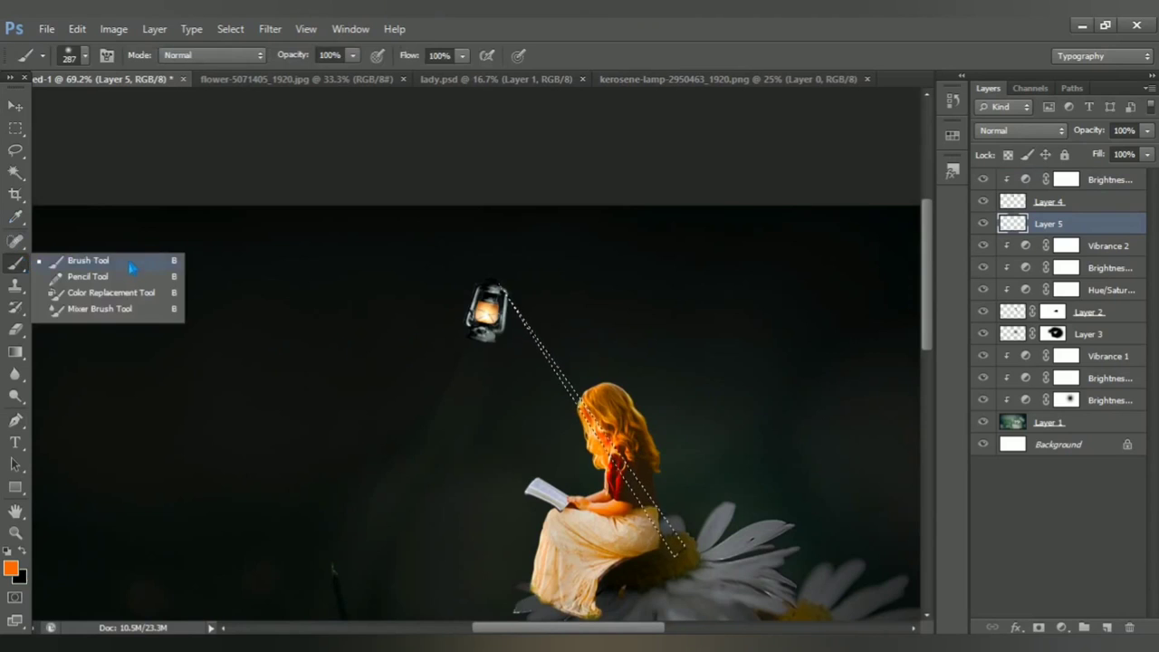
click(90, 259)
click(23, 552)
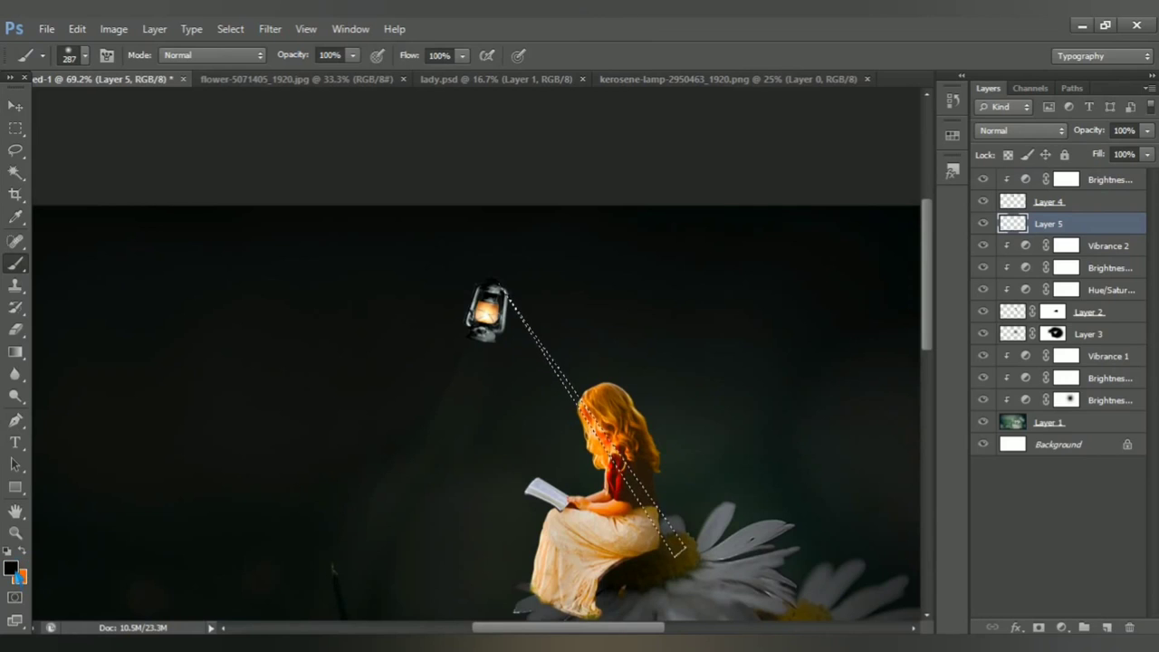
click(10, 567)
click(1065, 207)
drag(456, 305, 743, 540)
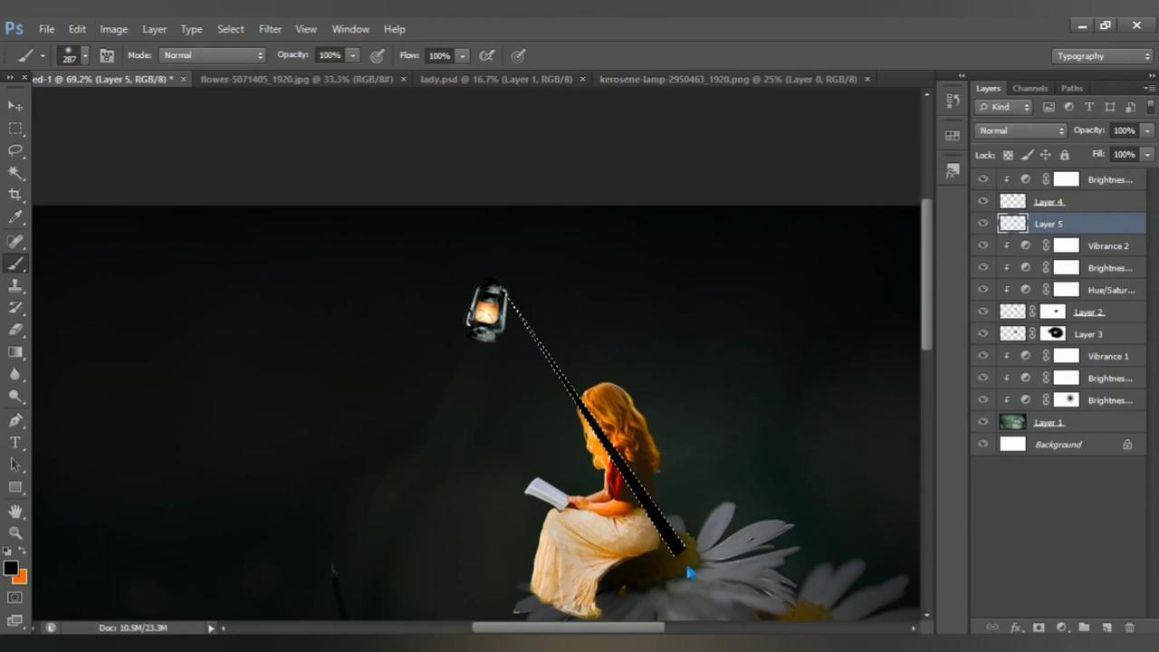
key(ctrl+d)
drag(1046, 228, 1046, 362)
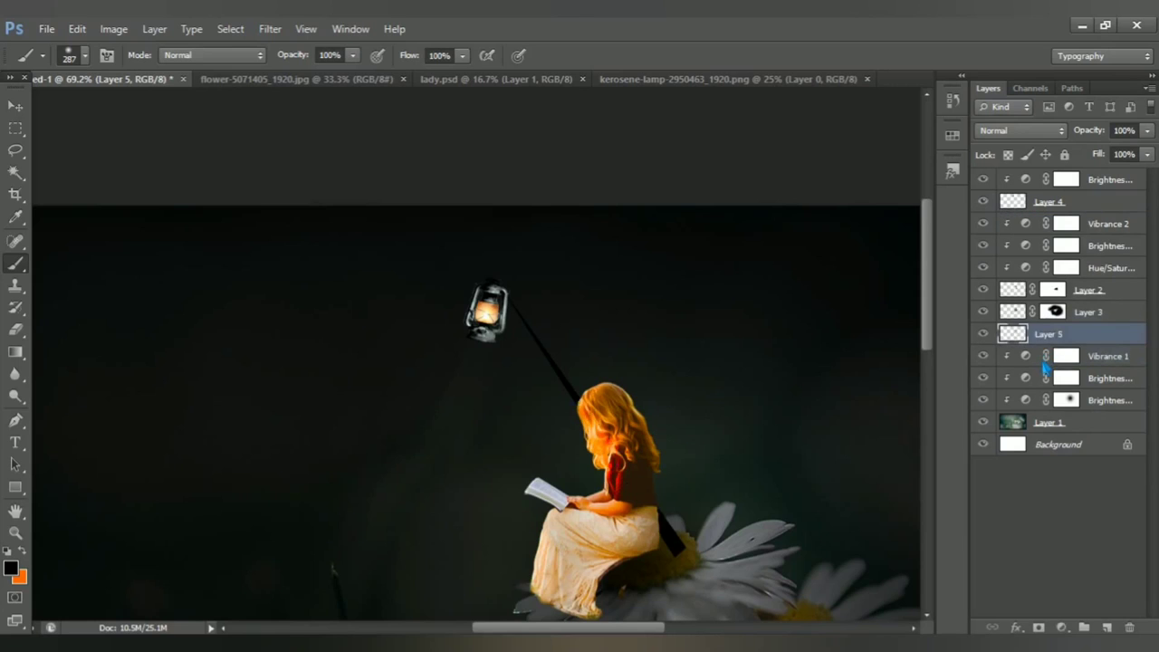
Re-angle the black cord about 5.9° and position it hanging from the lamp behind the girl
key(ctrl+t)
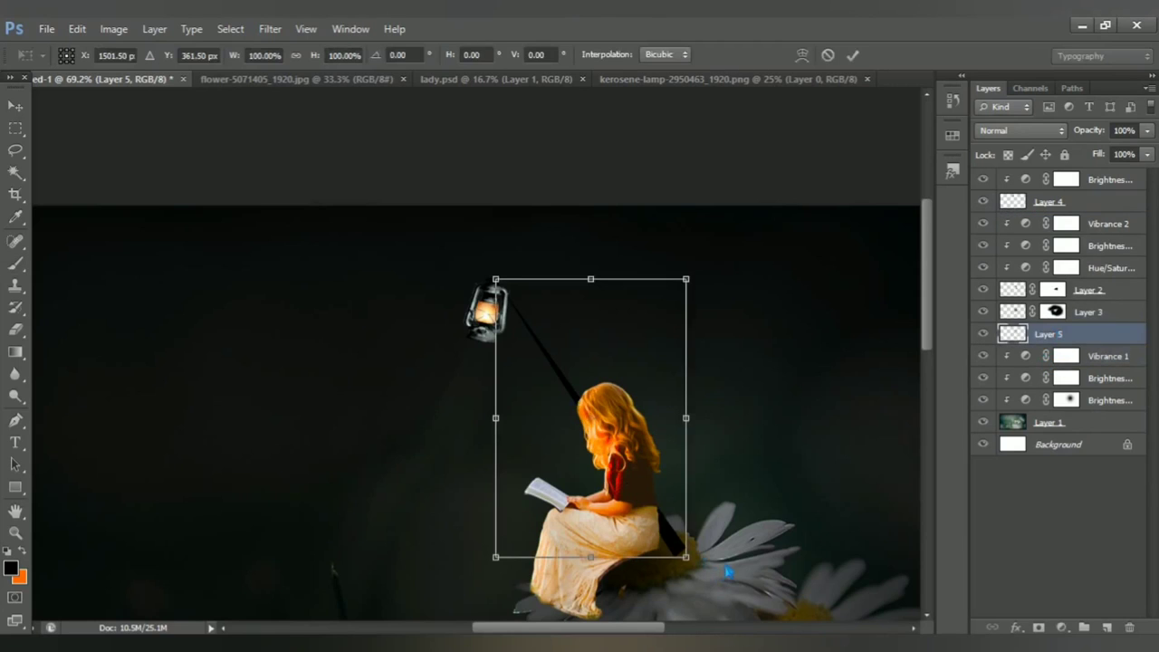
drag(723, 578, 698, 601)
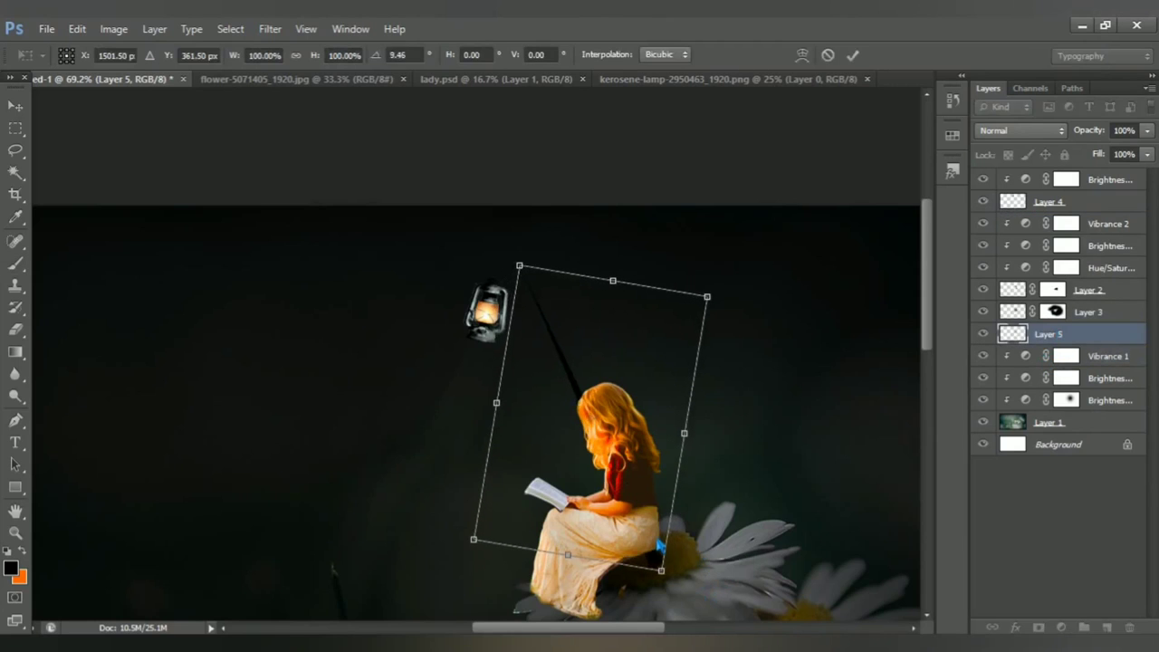
mouse_move(660, 554)
mouse_down()
mouse_move(639, 526)
mouse_move(648, 482)
mouse_up()
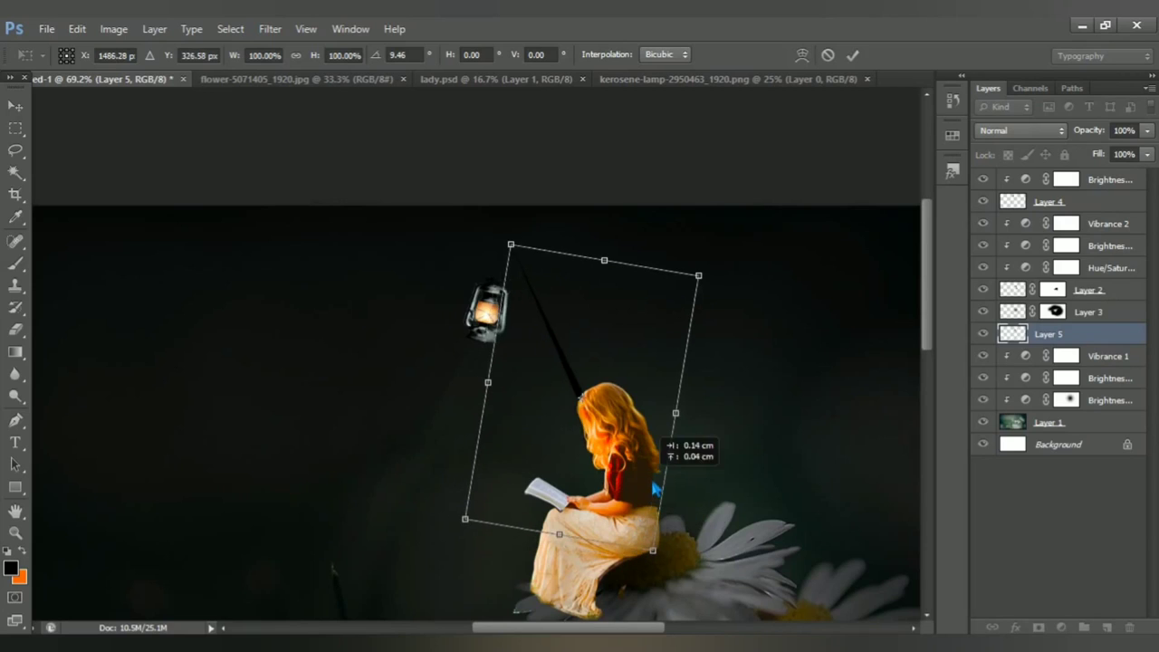
drag(720, 234, 703, 221)
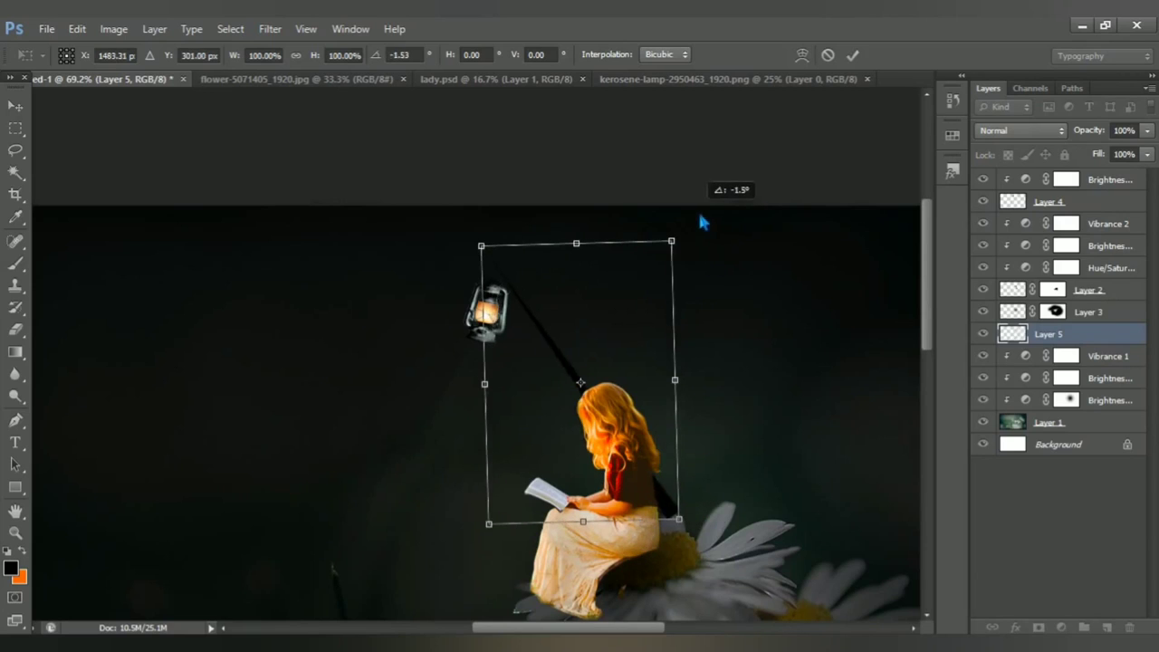
drag(647, 285, 649, 331)
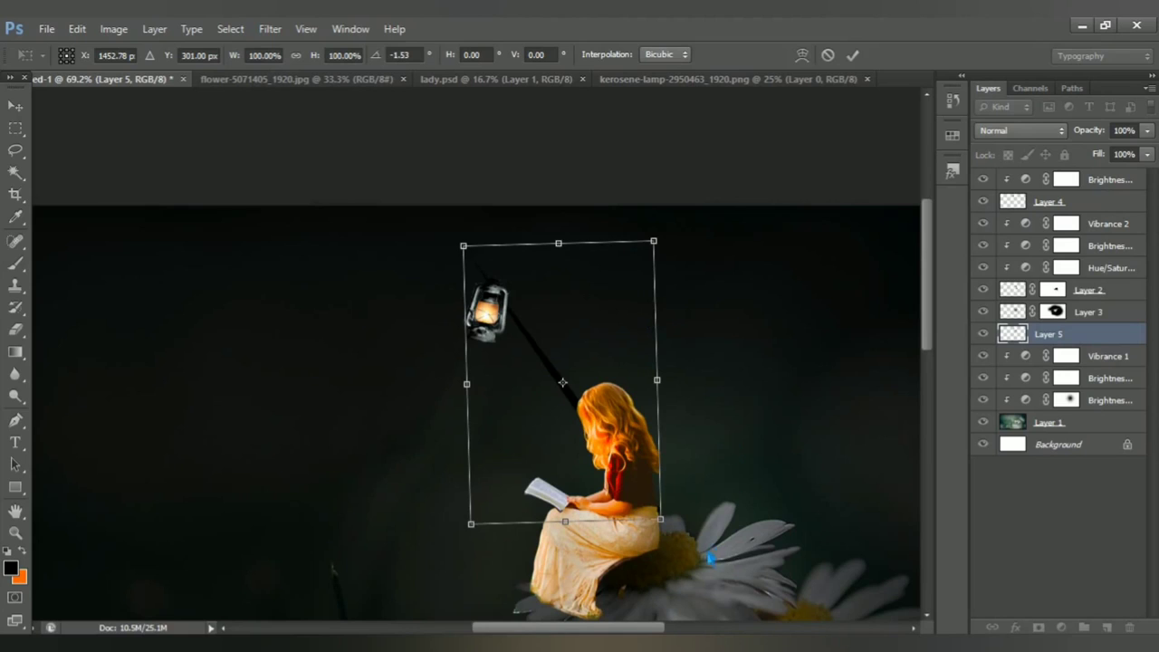
drag(711, 559, 706, 563)
mouse_move(609, 471)
mouse_down()
mouse_move(616, 485)
mouse_move(605, 486)
mouse_up()
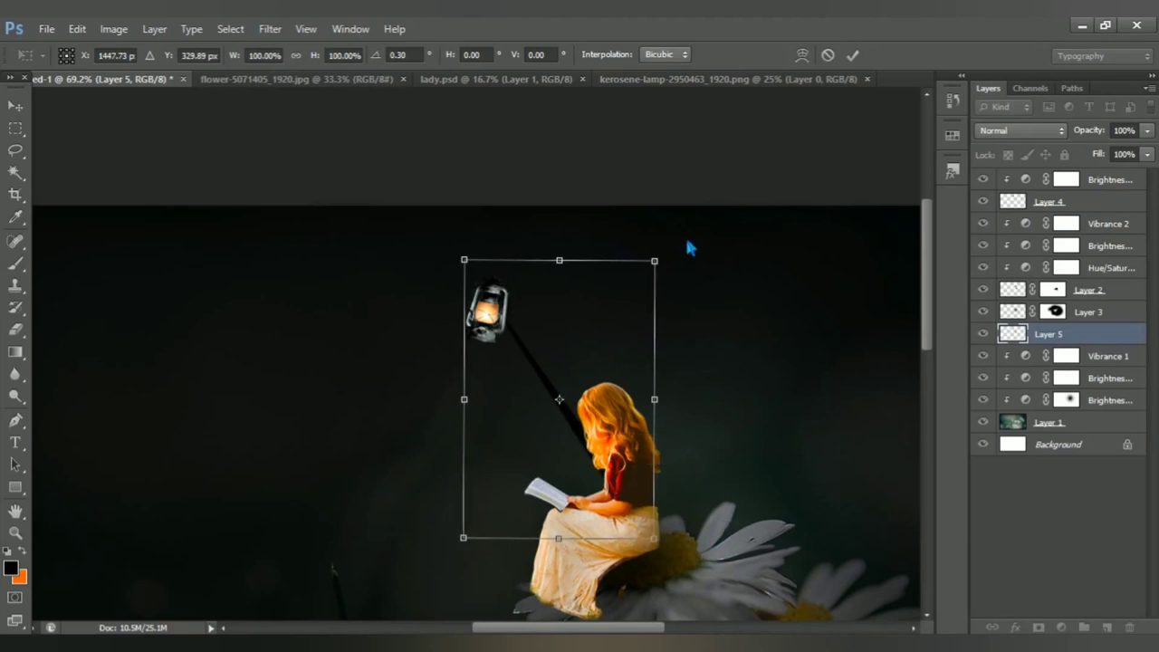
drag(688, 247, 696, 246)
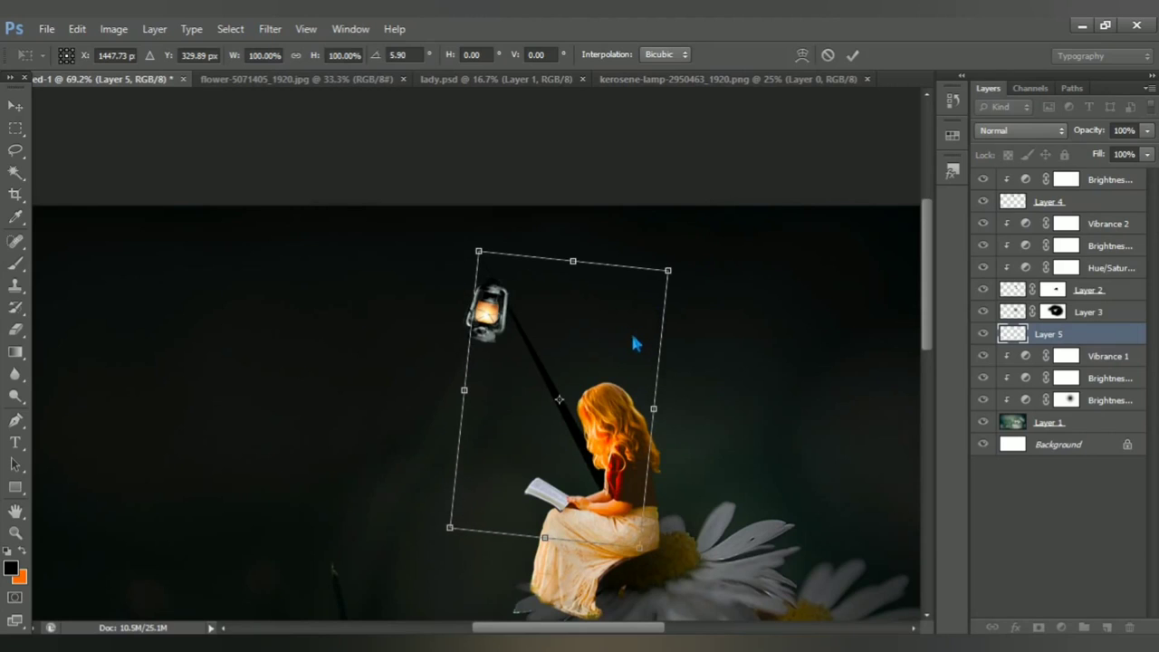
key(Return)
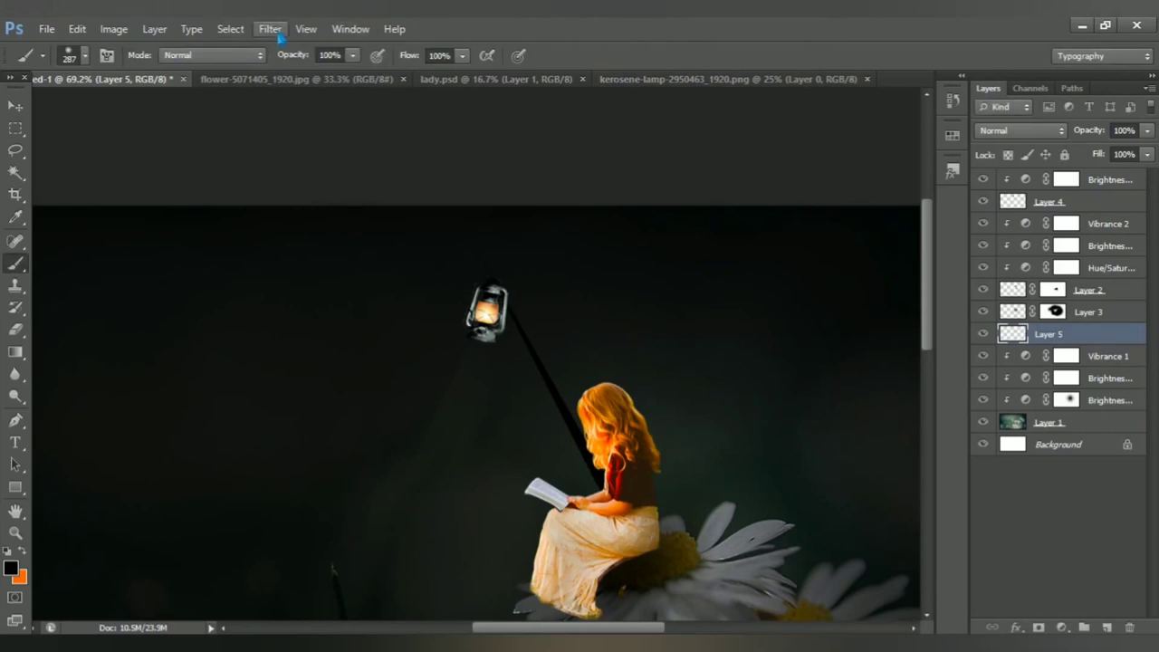
Apply an 8.8-pixel Gaussian Blur to the black cord on Layer 5
click(272, 30)
mouse_move(360, 200)
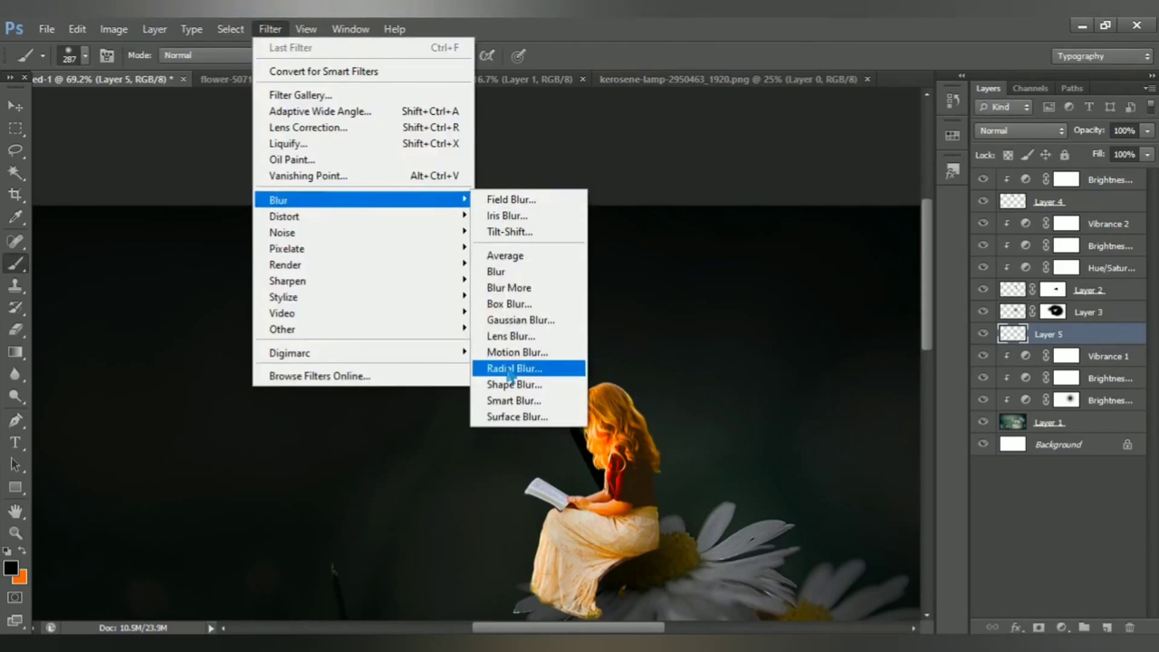
click(519, 320)
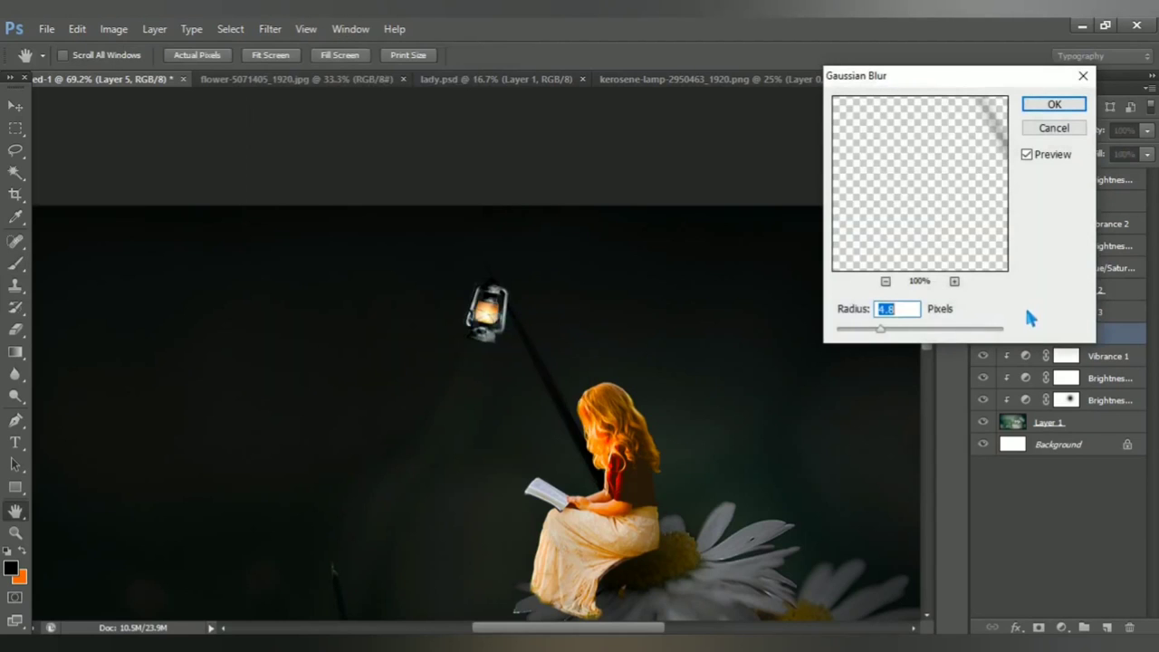
drag(881, 331, 894, 334)
click(1054, 104)
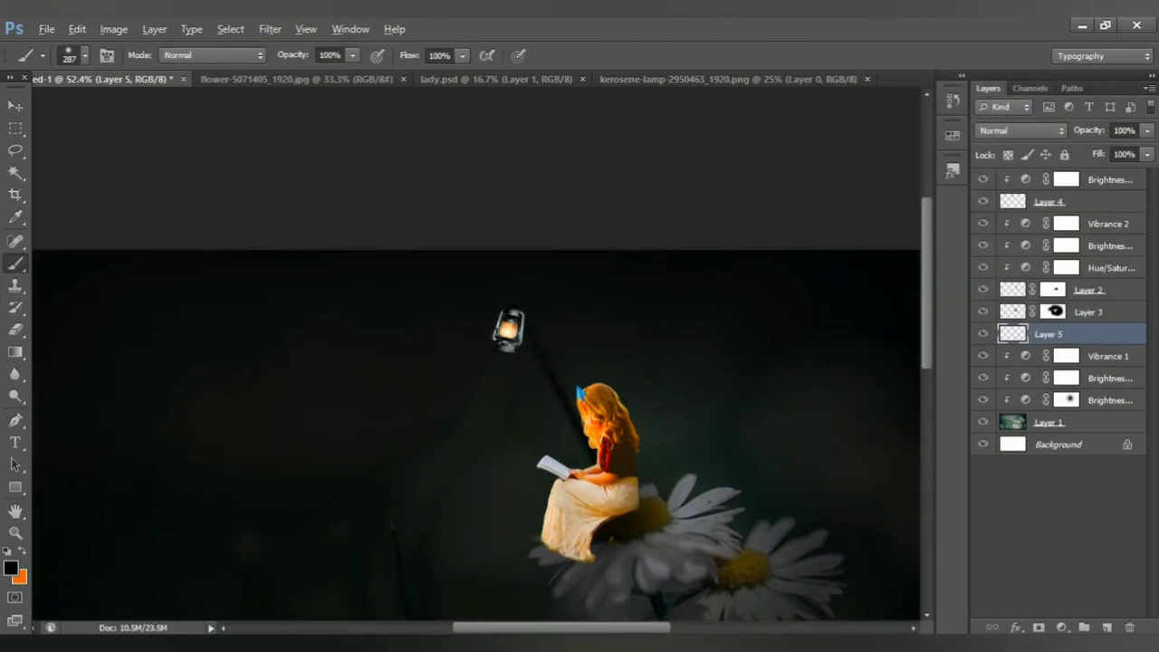
scroll(579, 391, down, 2)
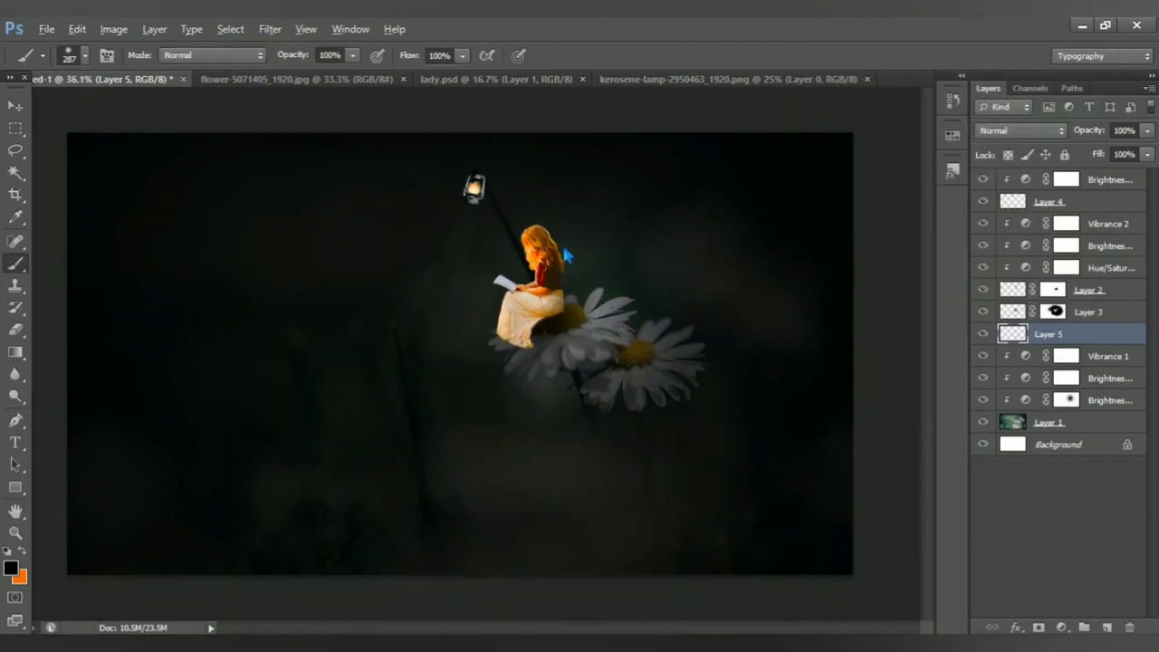
scroll(568, 256, up, 1)
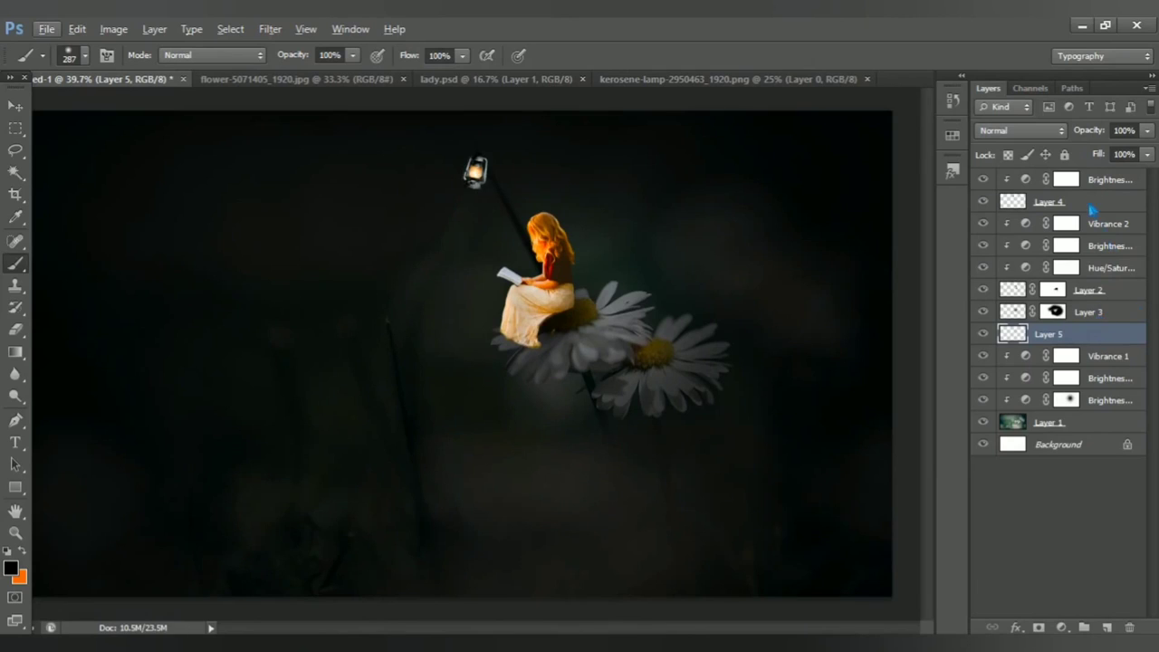
click(1099, 184)
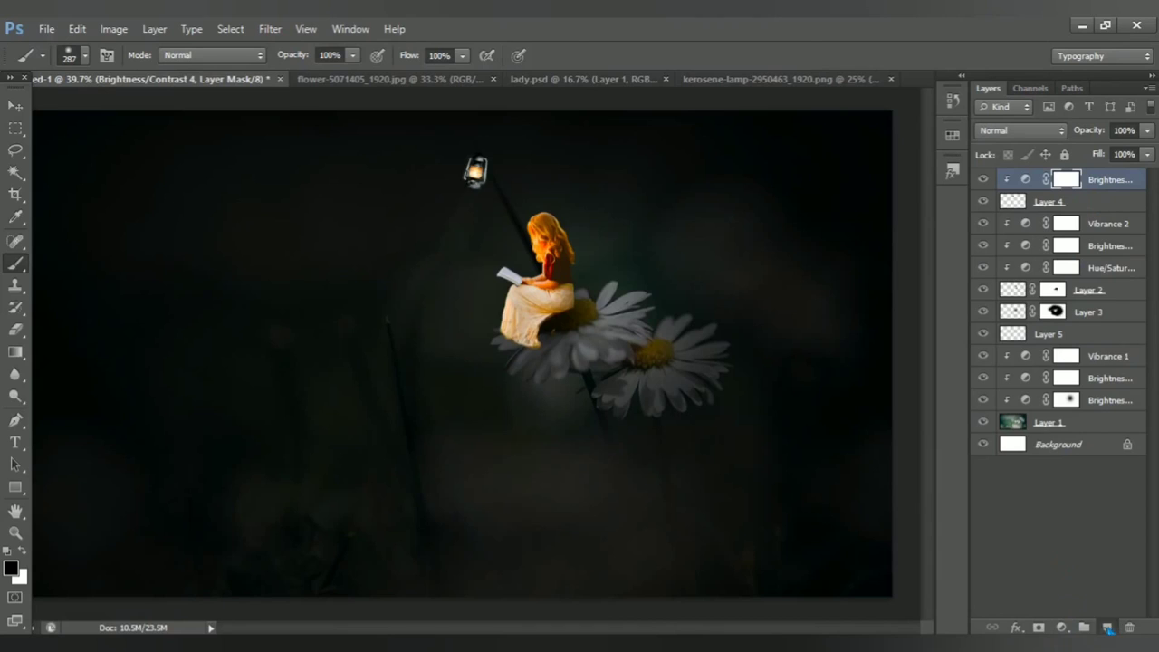
On a new layer, paint a soft #ff6000 orange brush dab over the lantern
click(1107, 627)
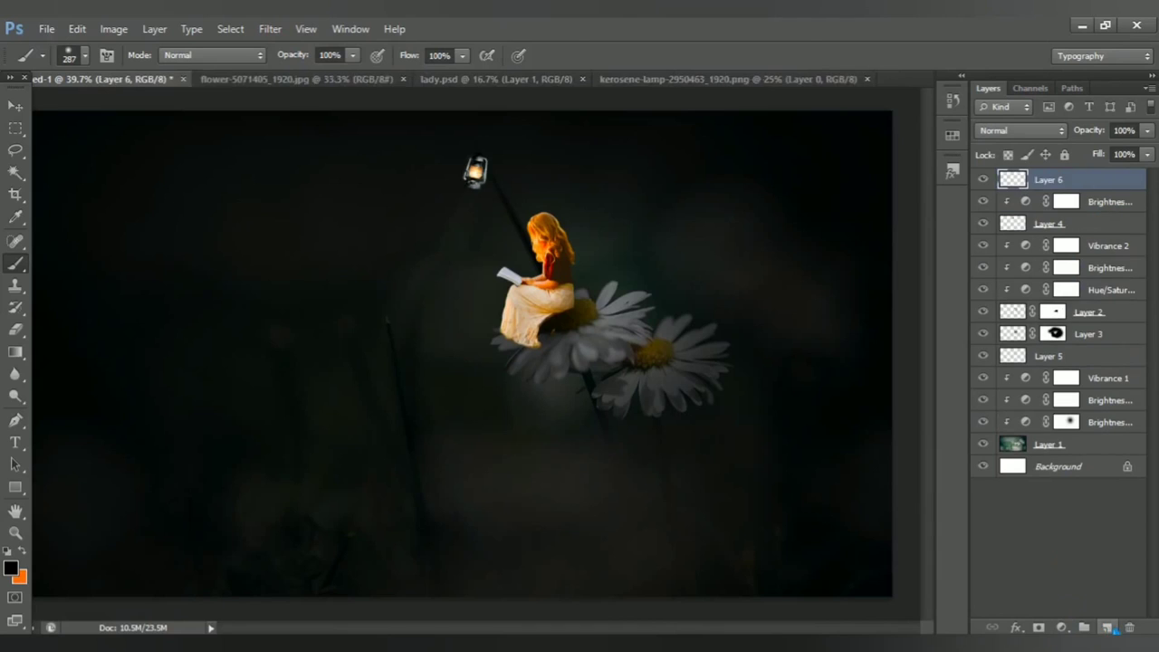
right_click(22, 275)
click(67, 264)
click(22, 552)
click(11, 567)
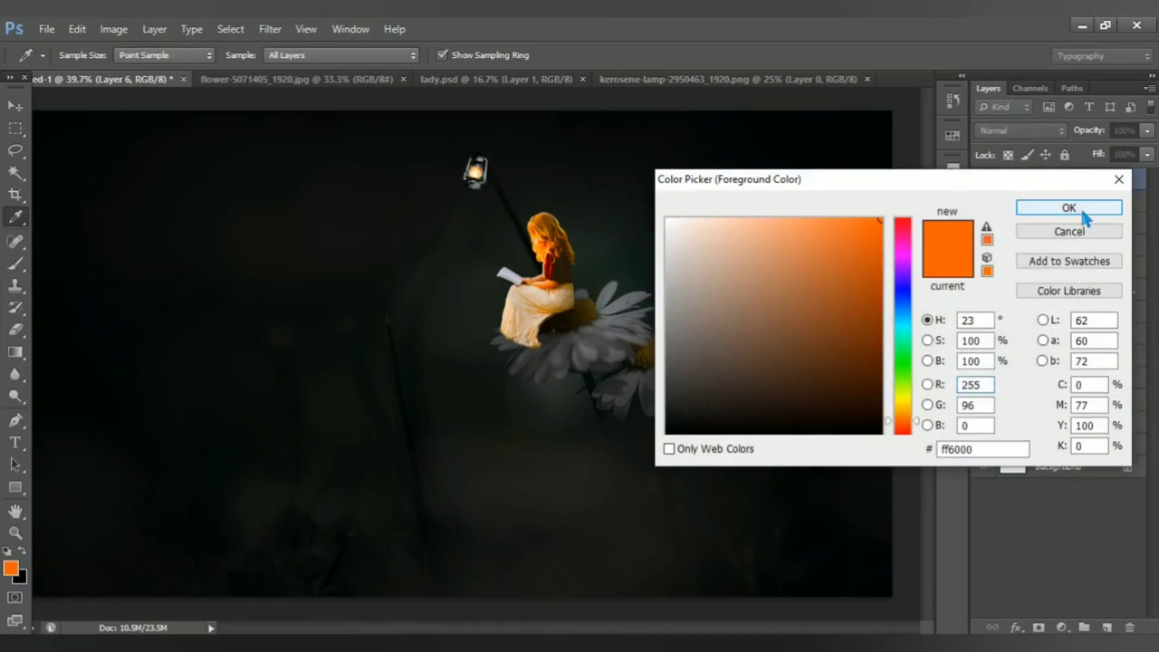
click(1068, 207)
click(481, 175)
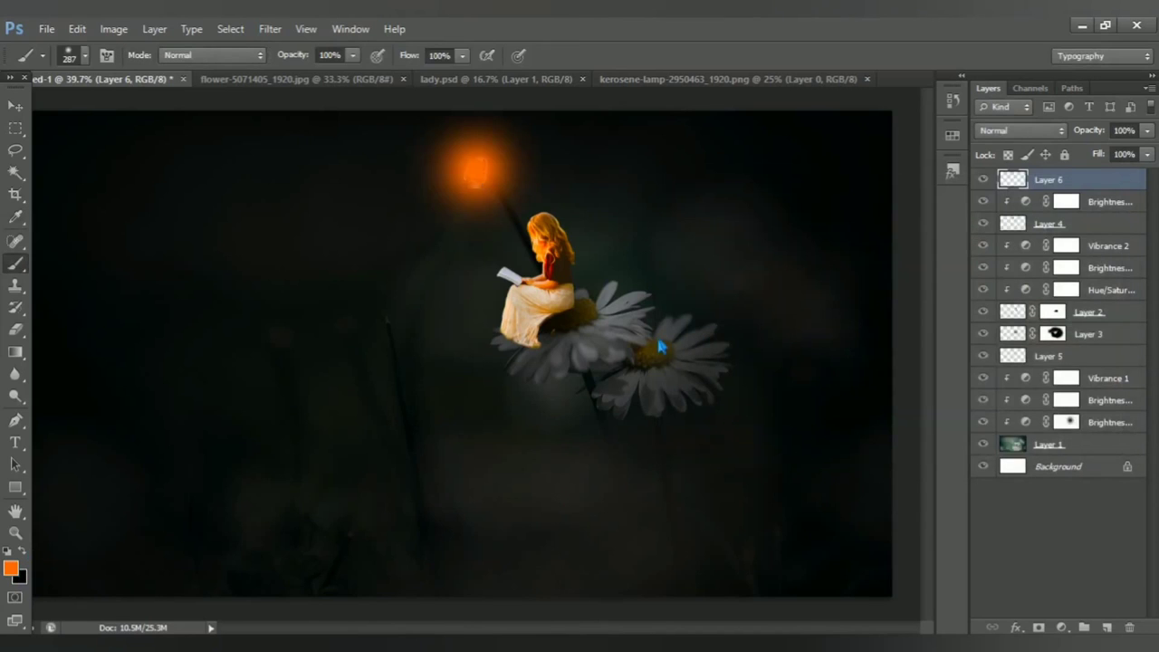
Enlarge the orange glow around the lantern and set Layer 6 opacity to 70%
key(ctrl+t)
drag(401, 248, 322, 325)
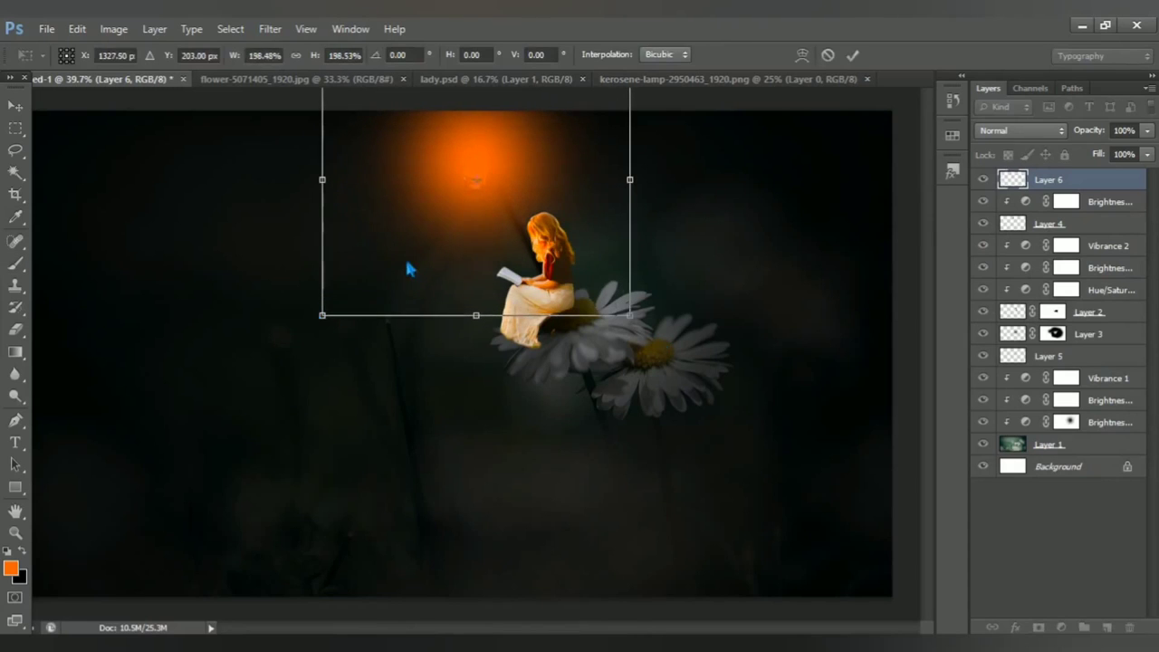
scroll(428, 276, down, 2)
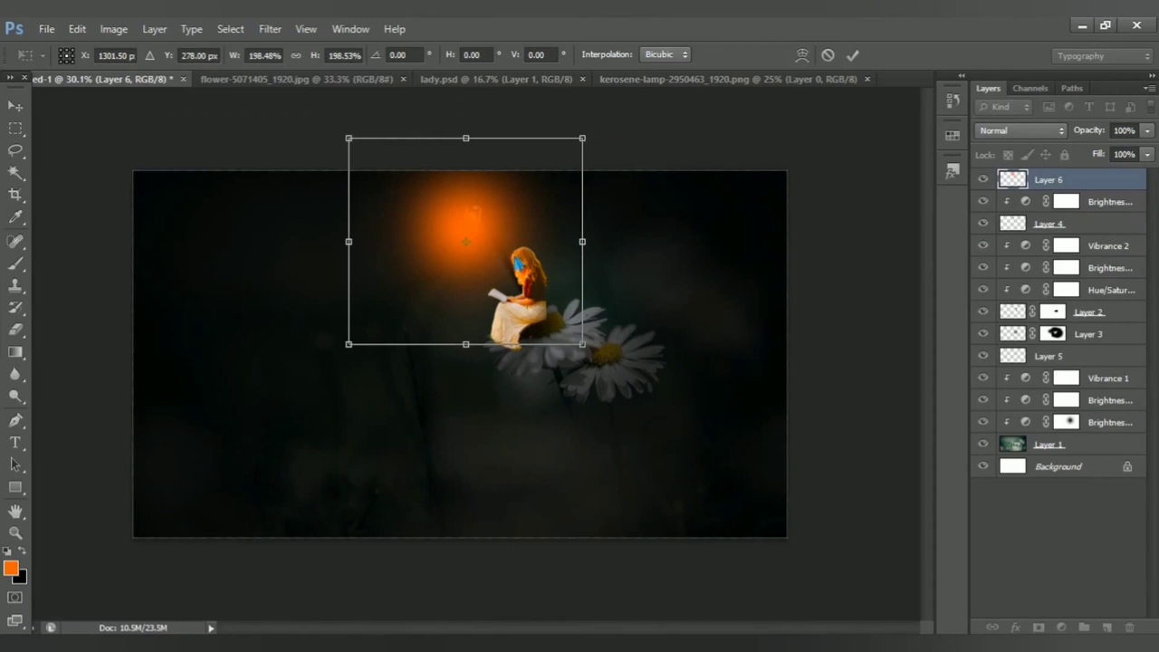
key(Return)
key(b)
click(1124, 129)
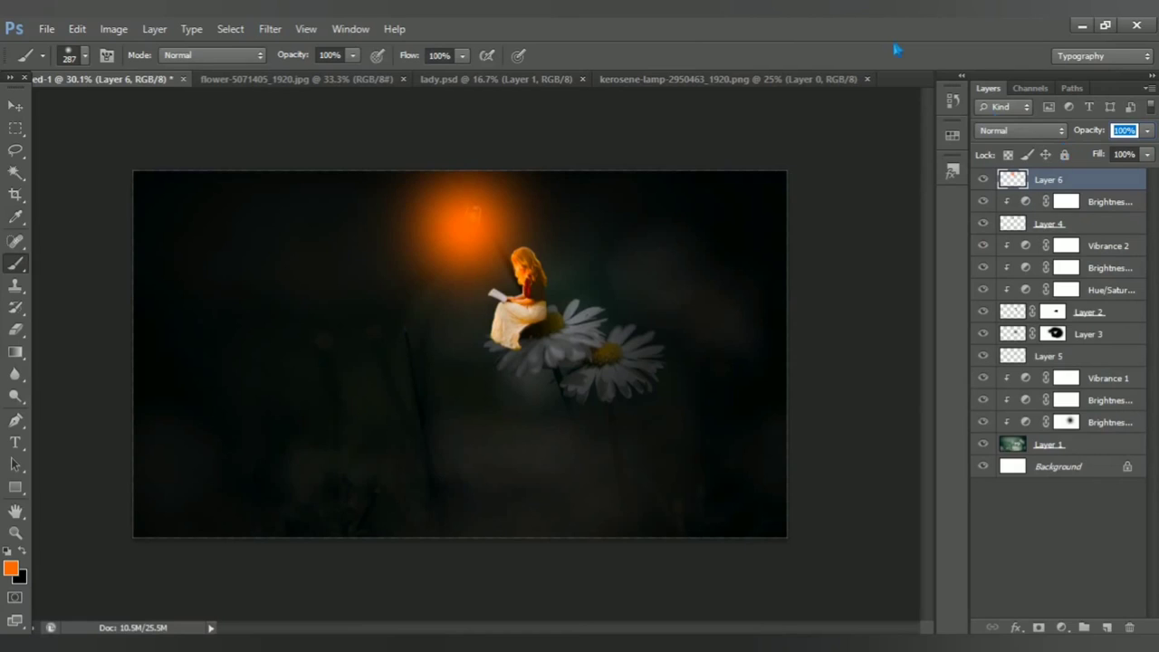
text(60)
key(Return)
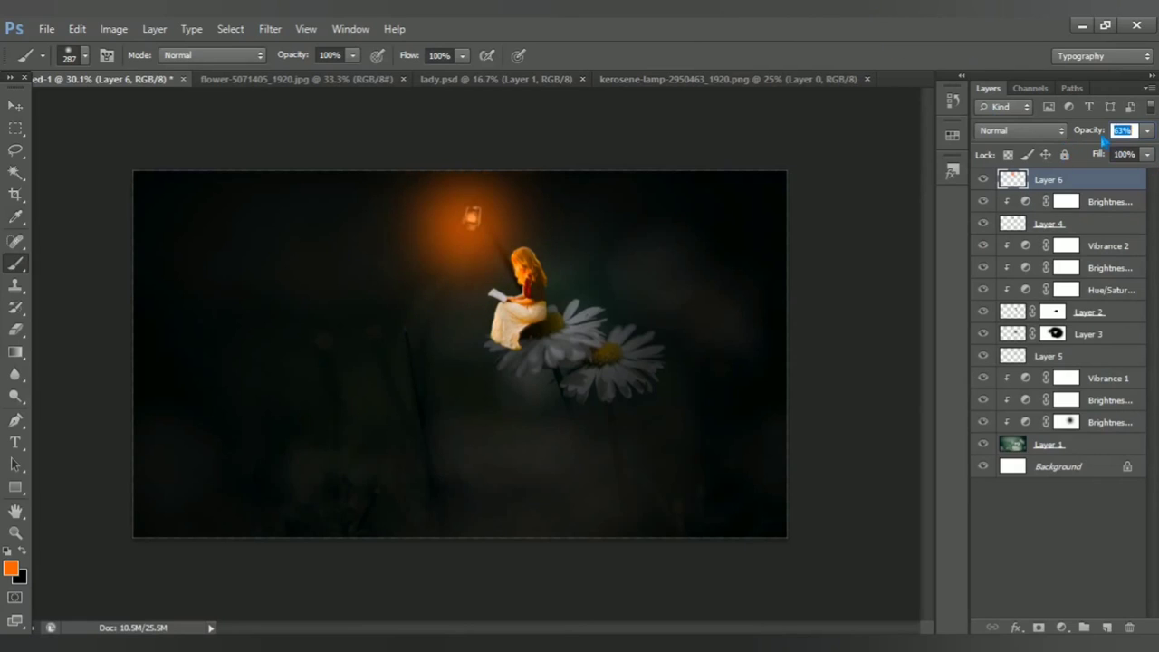
click(1104, 135)
click(1100, 136)
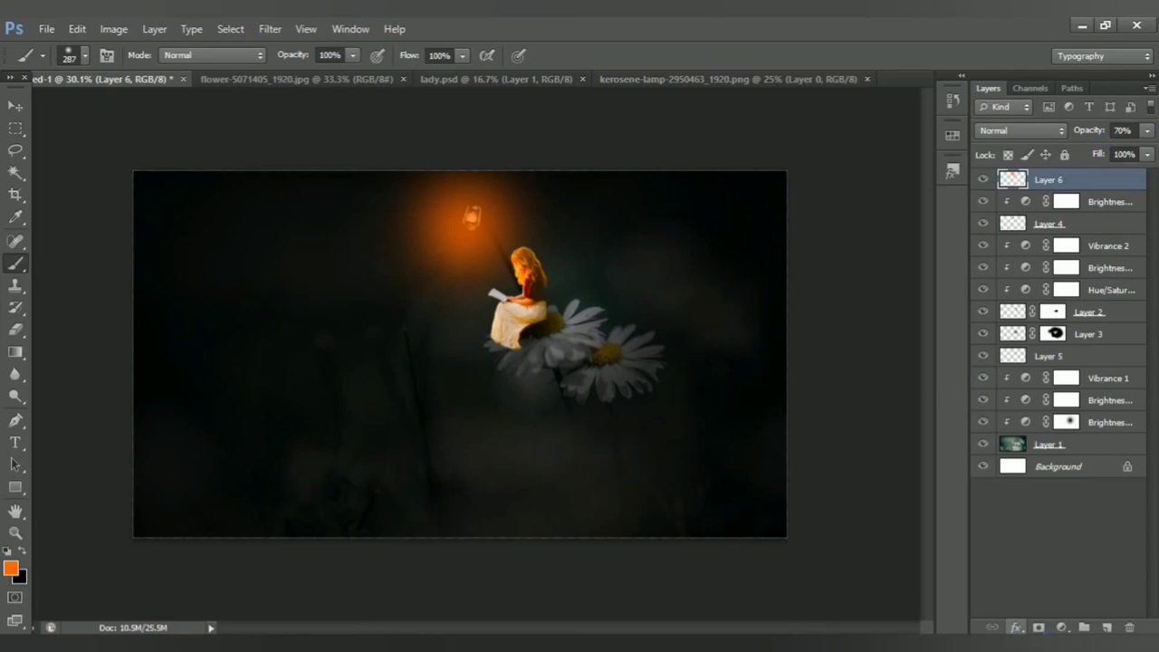
Add a Color Balance layer with midtones Cyan-Red +36, Magenta-Green -9, Yellow-Blue -45
click(1061, 627)
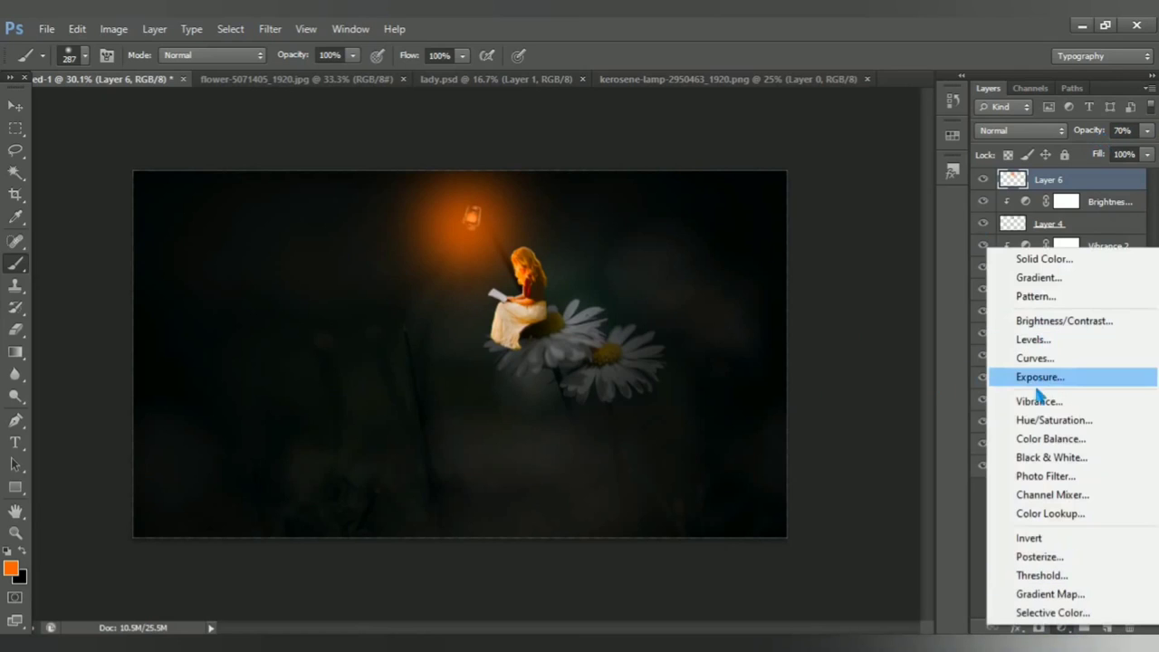
click(1044, 440)
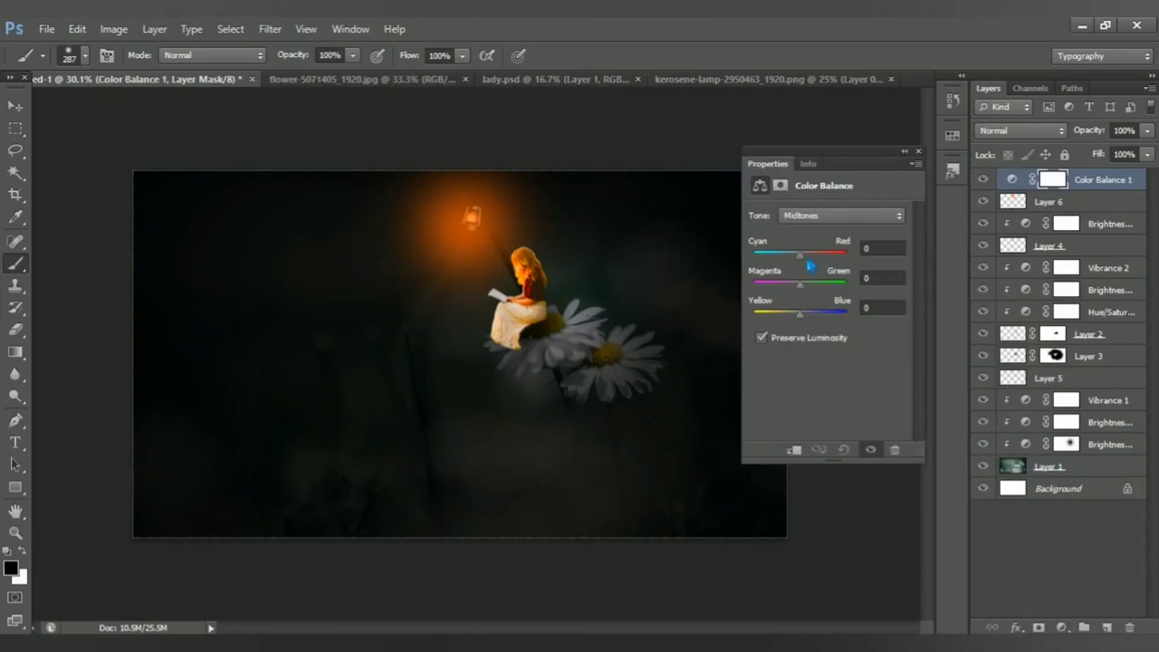
drag(810, 266, 825, 266)
drag(805, 293, 805, 304)
key(Down)
key(Down)
key(Down)
drag(811, 328, 789, 331)
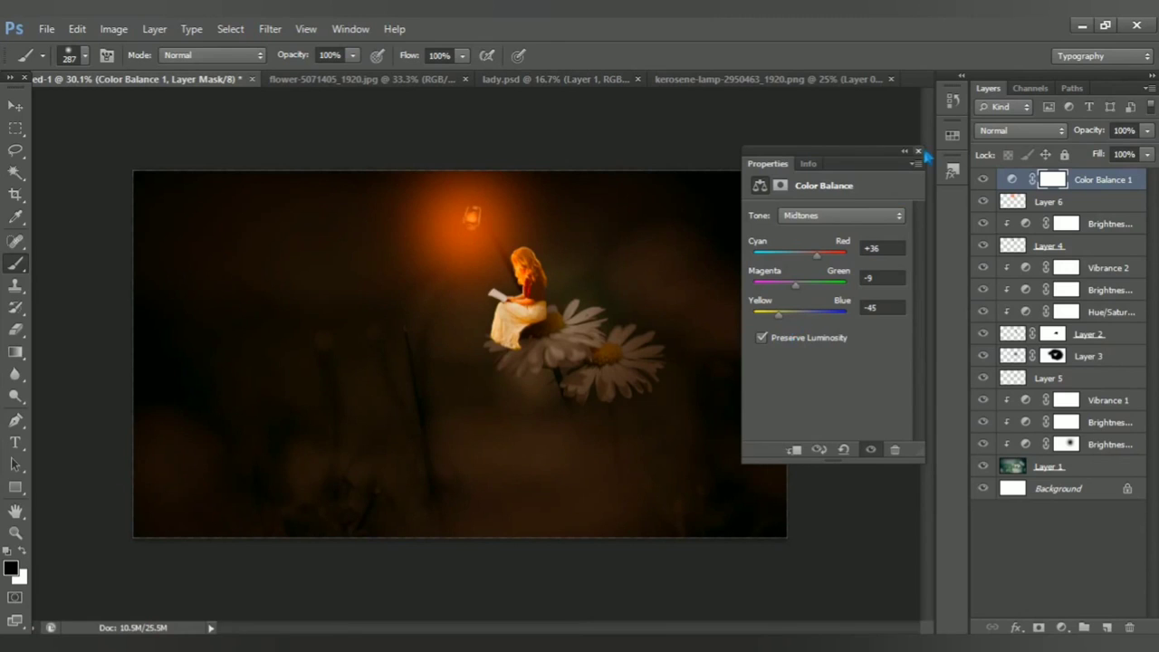
click(918, 151)
click(1061, 627)
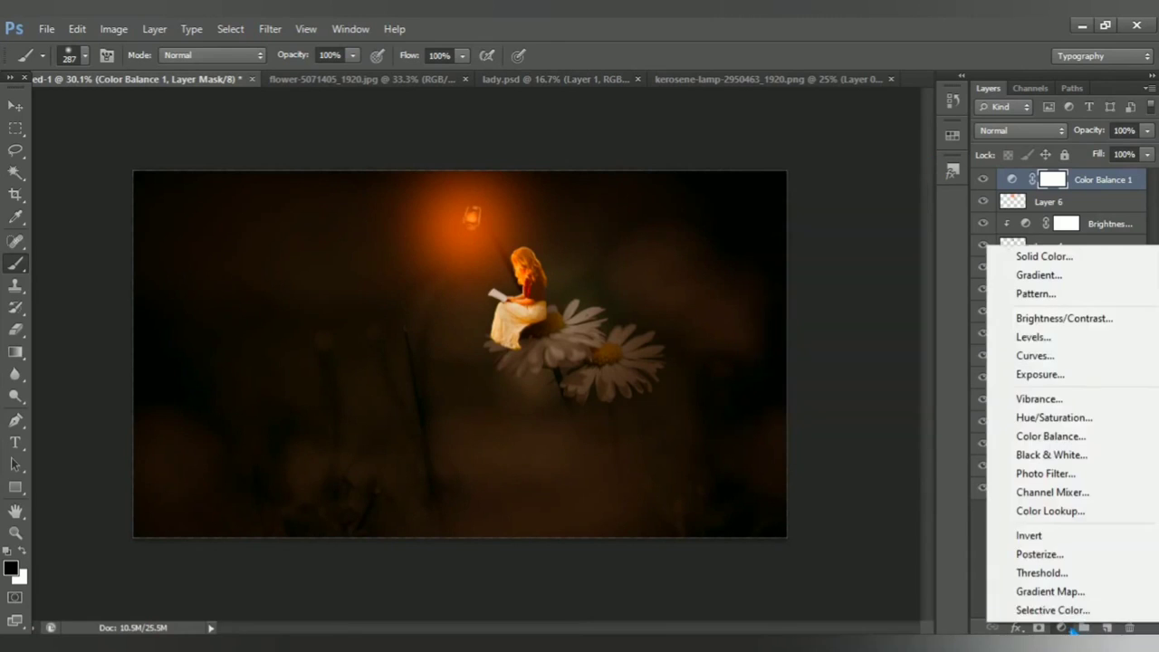
Add a top Brightness/Contrast layer at Brightness -22, Contrast 28, then fit the view
click(1107, 321)
drag(827, 259, 812, 259)
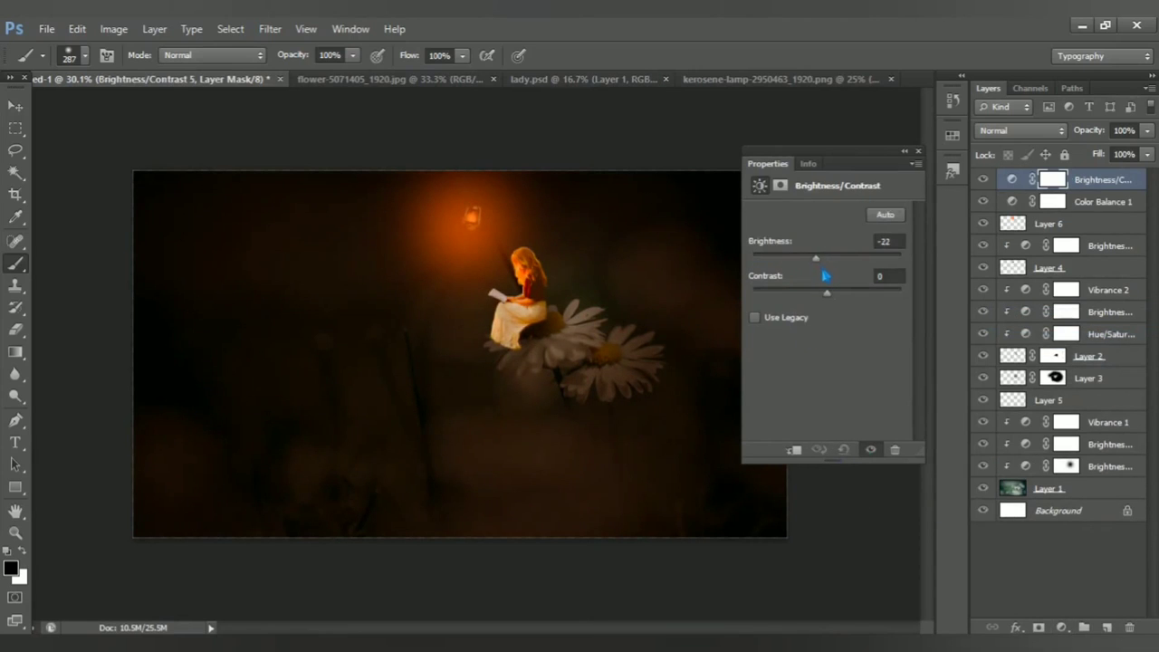
drag(839, 307, 855, 303)
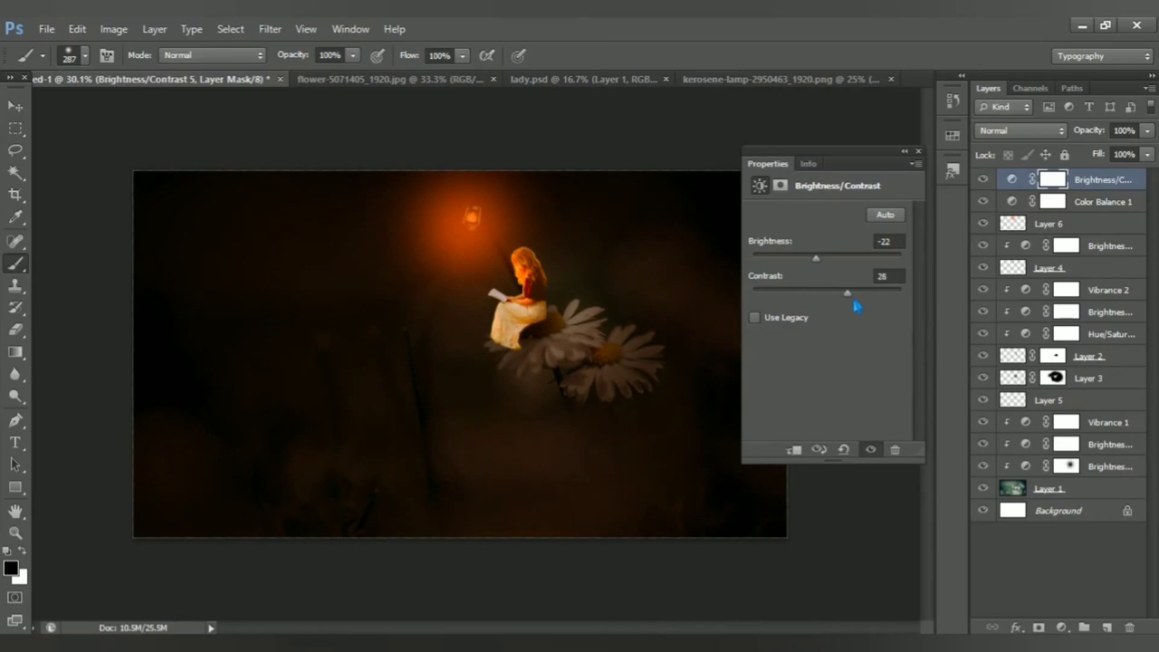
click(919, 152)
key(ctrl+0)
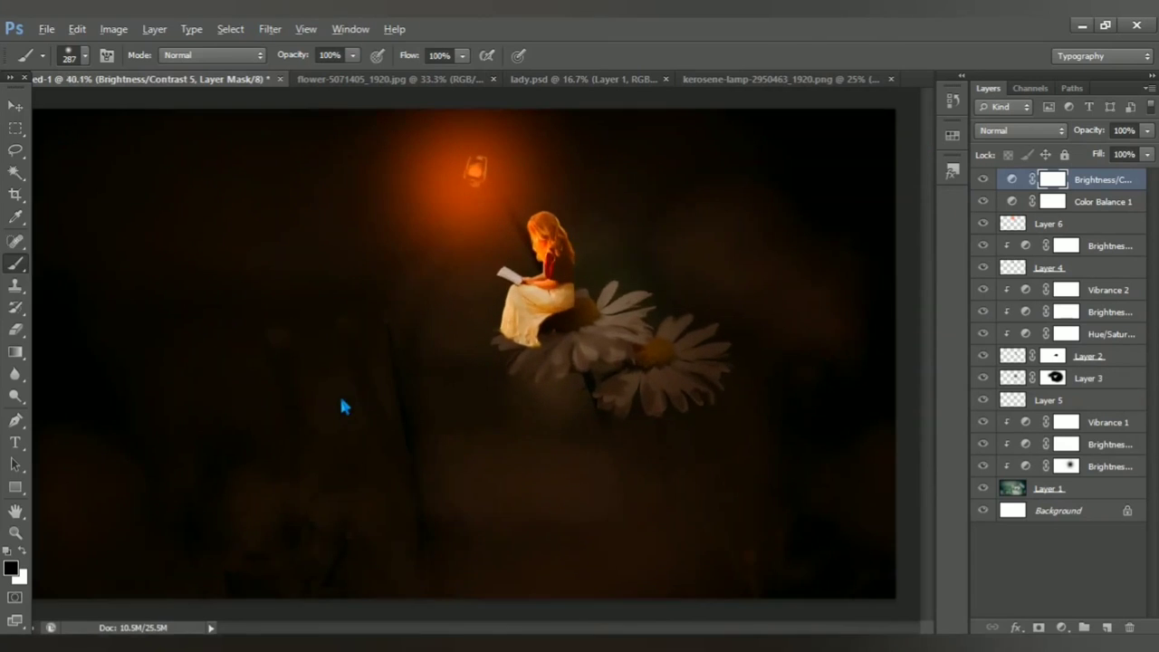